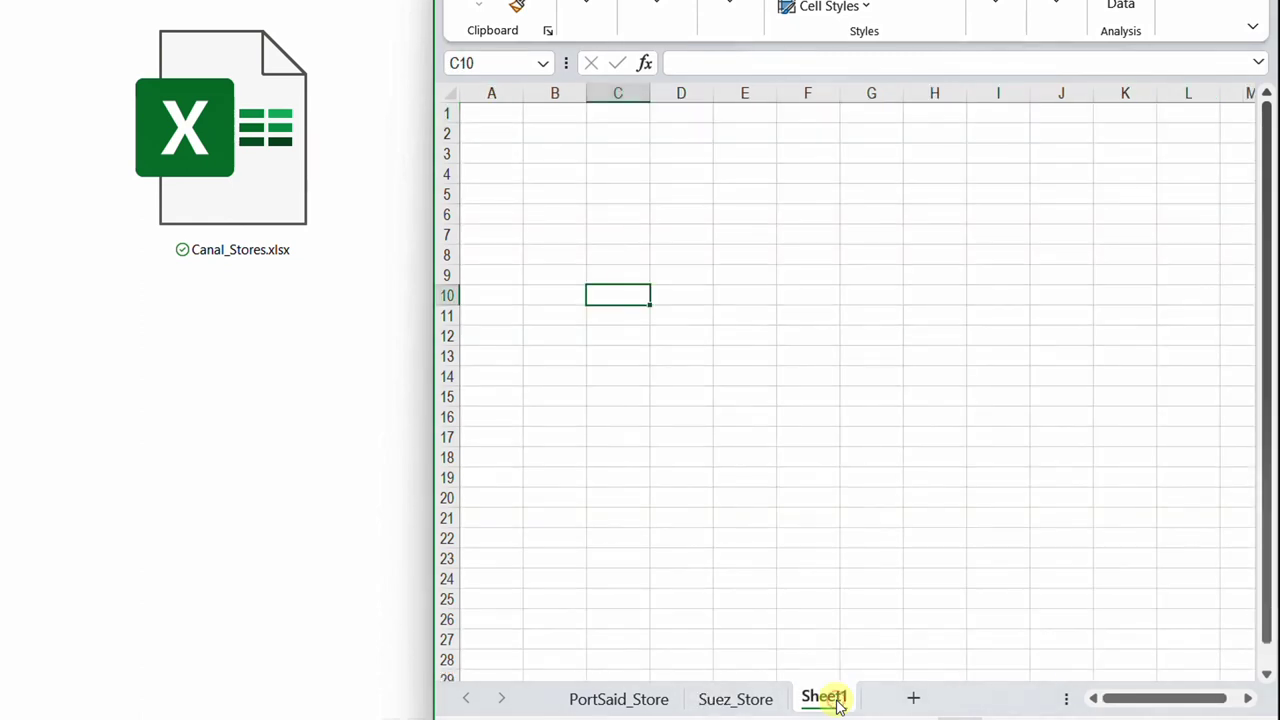
- Examine the Suez_Store and PortSaid_Store sheets, checking the header row and the StafID - Name, Quantity, Price and Discount% columns
{"action": "left_click", "coordinate": [748, 697]}
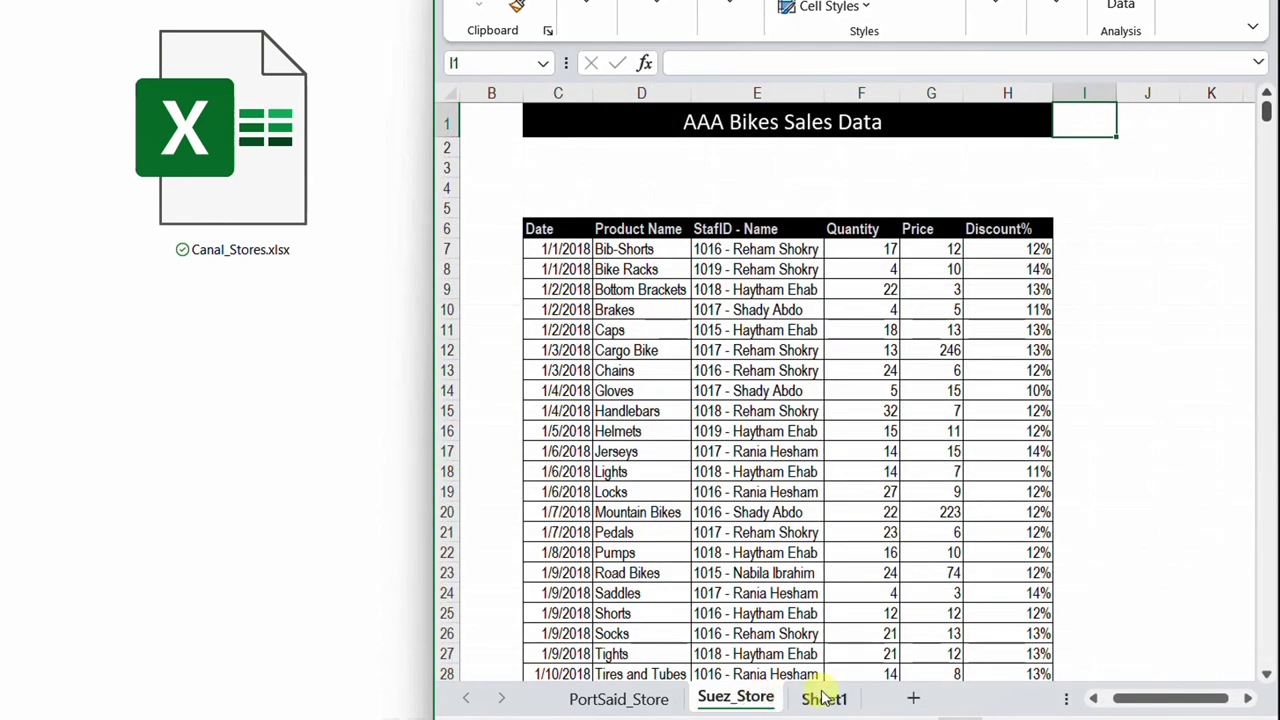
{"action": "left_click", "coordinate": [618, 698]}
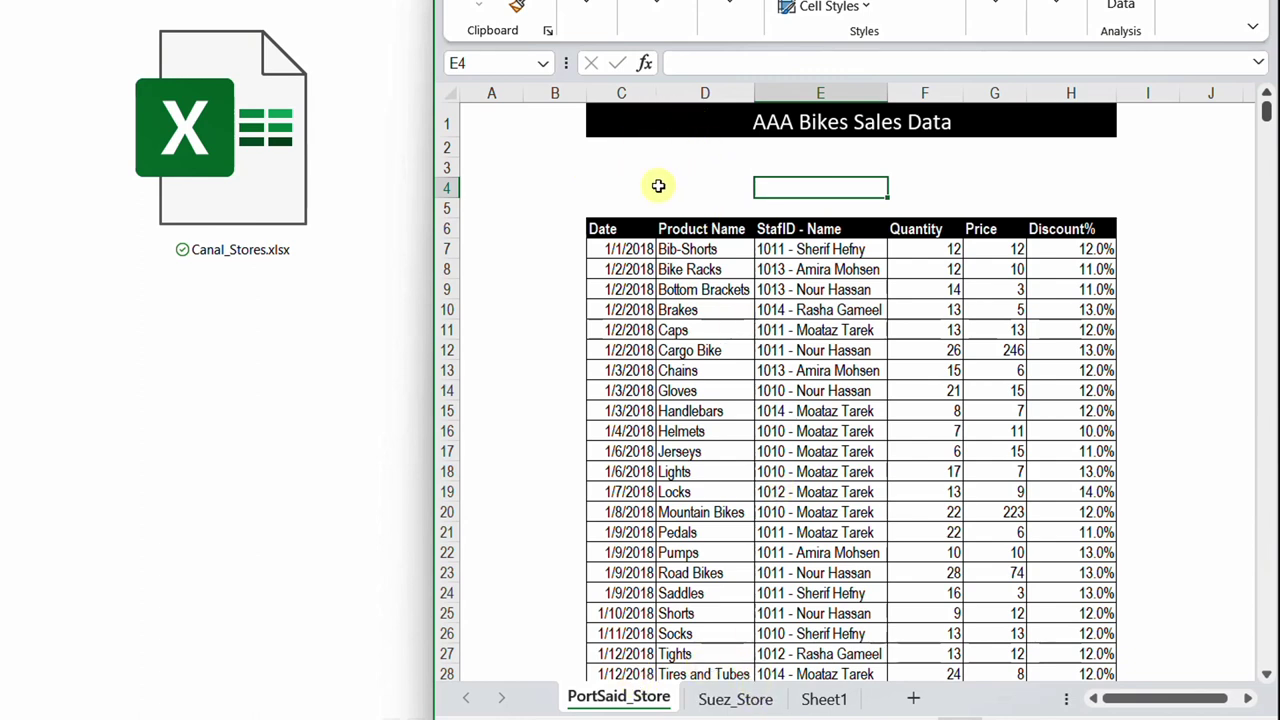
{"action": "left_click", "coordinate": [607, 229]}
{"action": "left_click_drag", "start_coordinate": [609, 229], "coordinate": [1042, 221]}
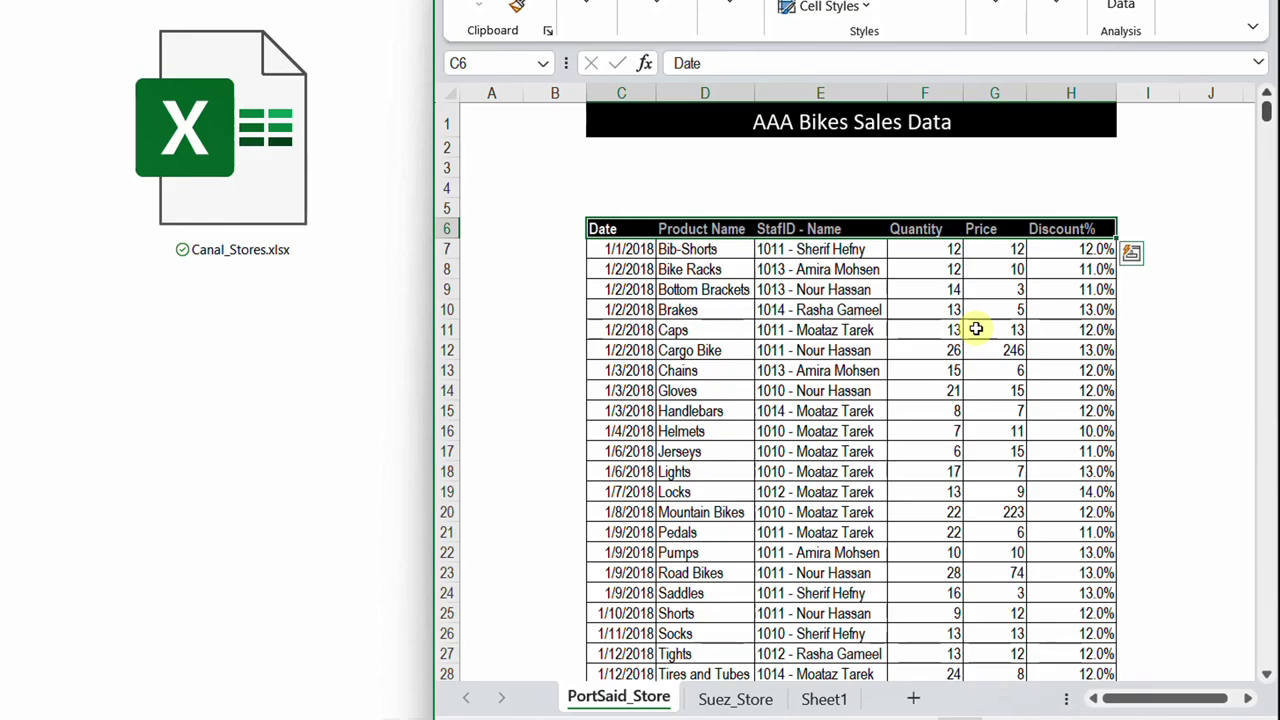
{"action": "left_click", "coordinate": [800, 230]}
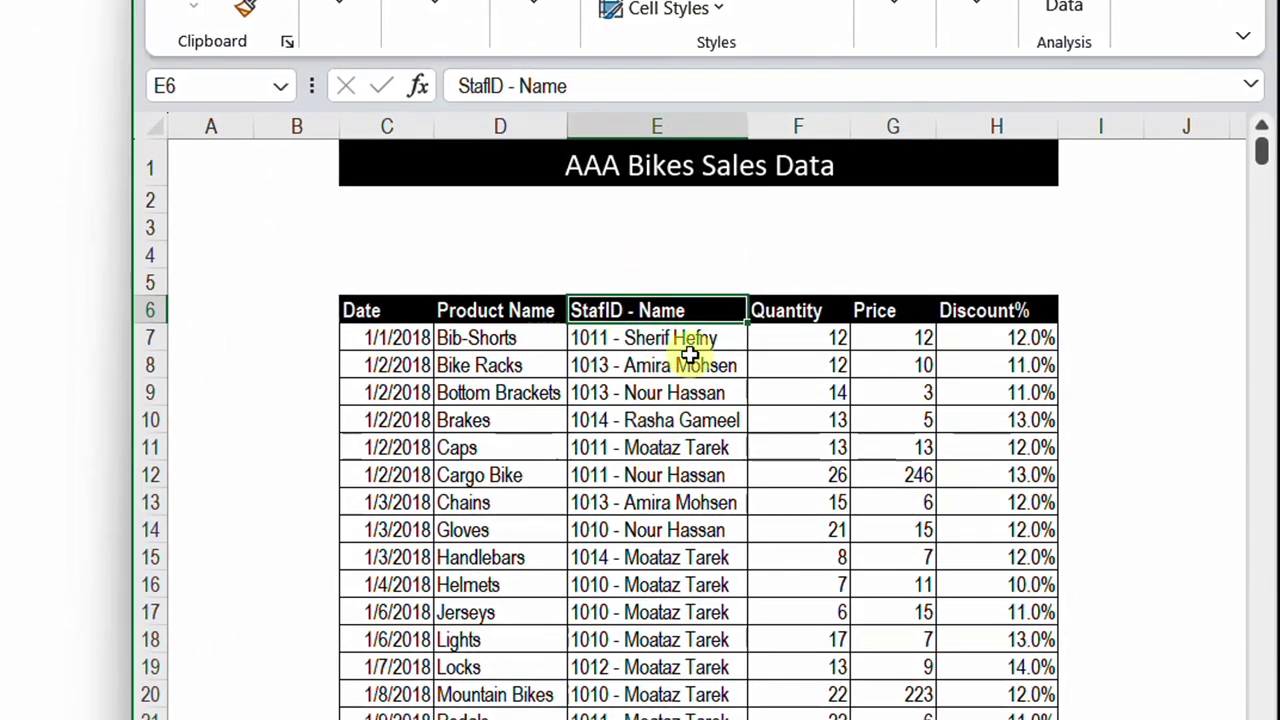
{"action": "left_click", "coordinate": [825, 344]}
{"action": "left_click", "coordinate": [886, 358]}
{"action": "left_click", "coordinate": [1015, 357]}
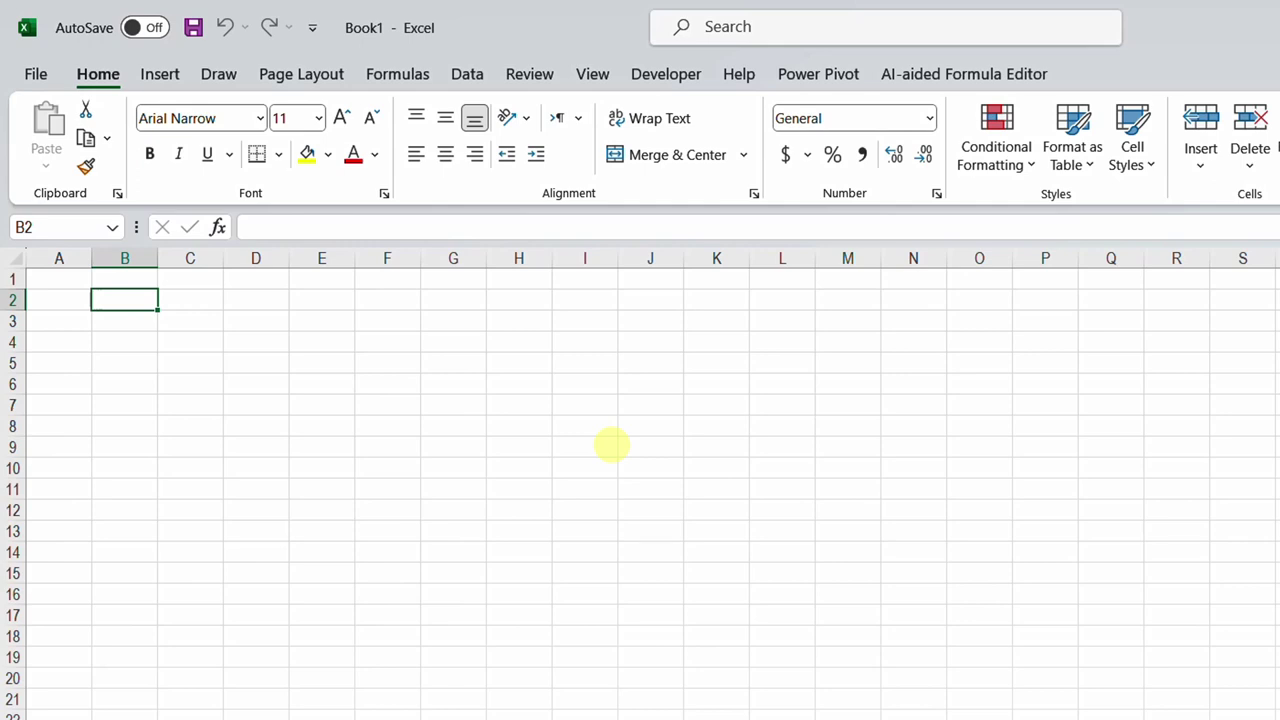
- Import Canal_Stores.xlsx from the MultiSheets folder as an Excel workbook data source into the blank workbook
{"action": "left_click", "coordinate": [463, 84]}
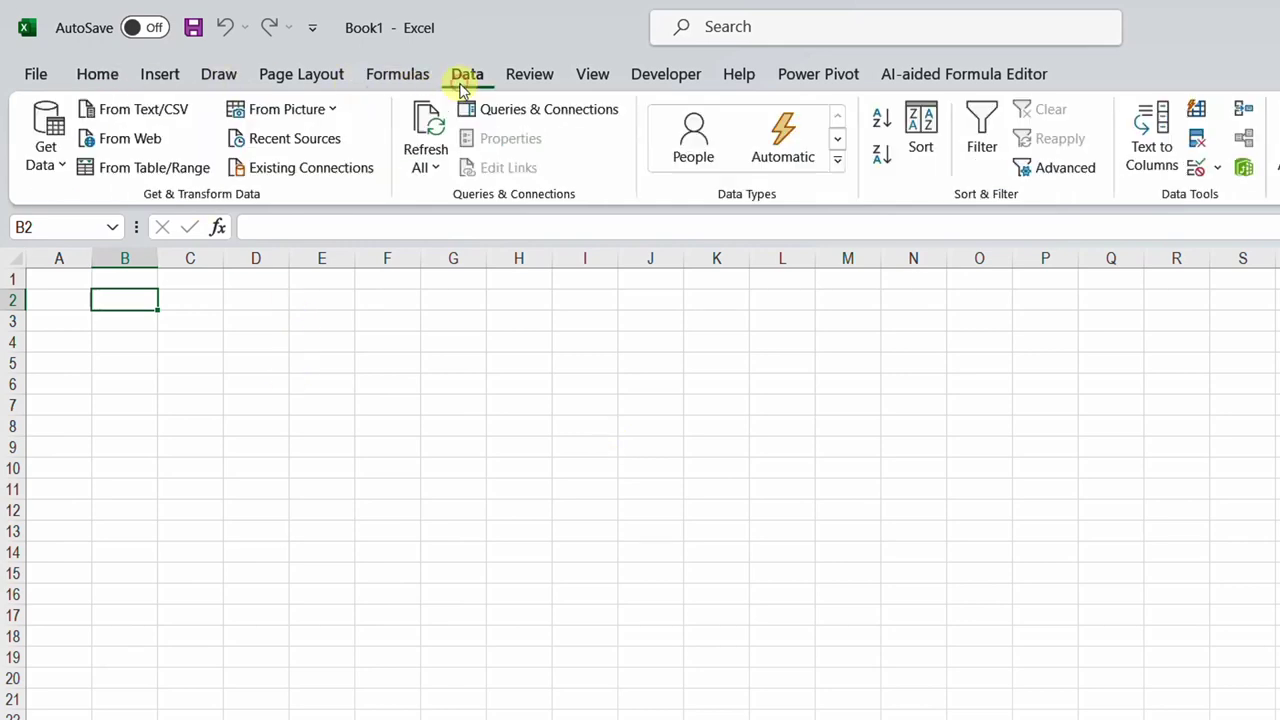
{"action": "left_click", "coordinate": [45, 140]}
{"action": "mouse_move", "coordinate": [90, 210]}
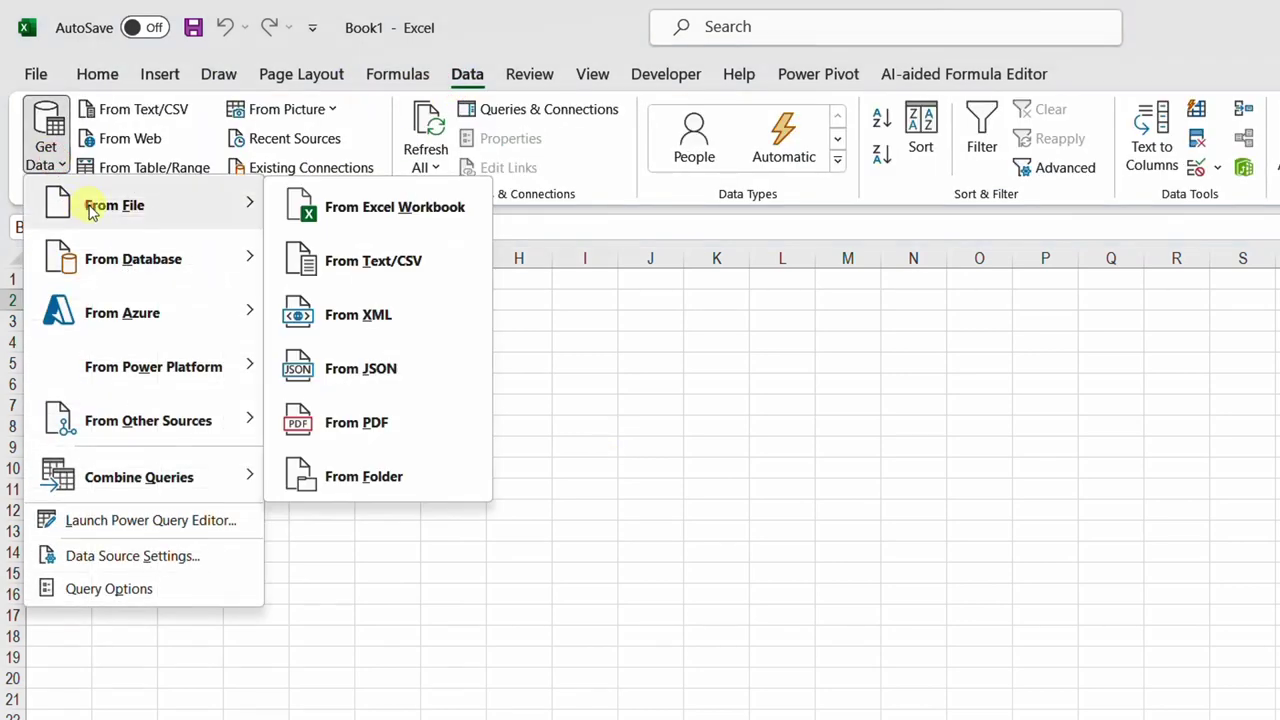
{"action": "left_click", "coordinate": [390, 208]}
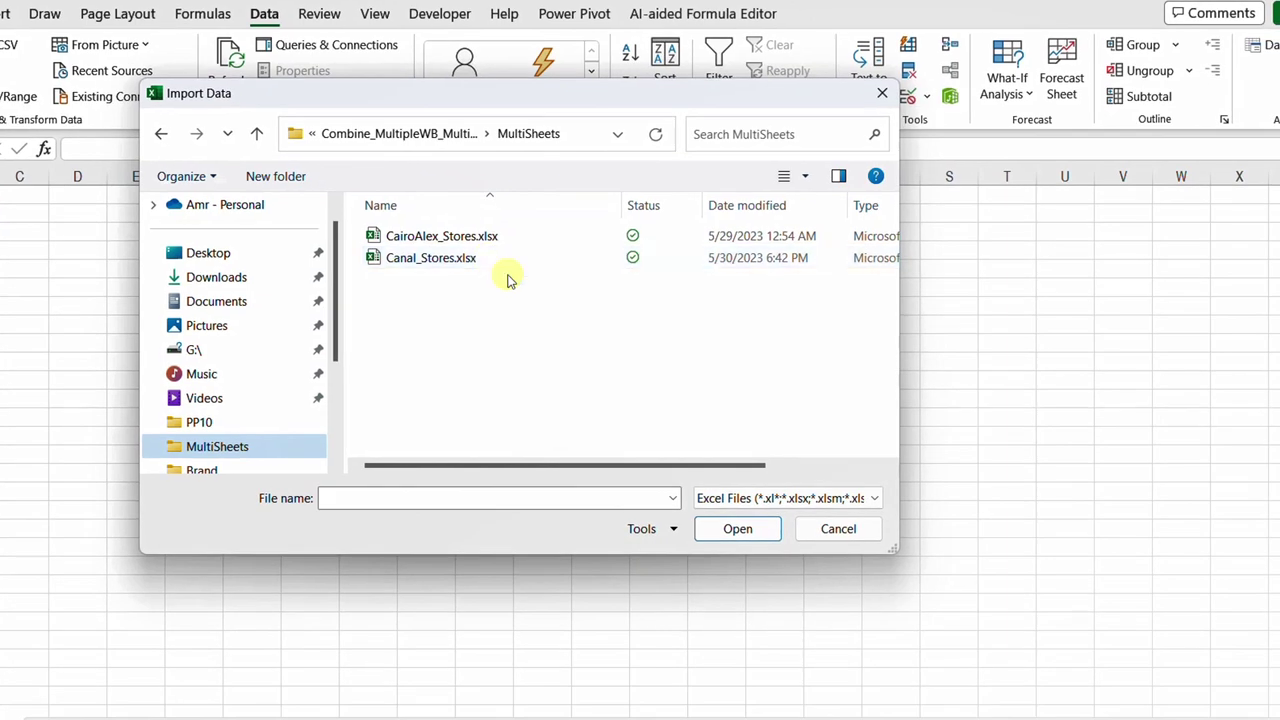
{"action": "left_click", "coordinate": [700, 330]}
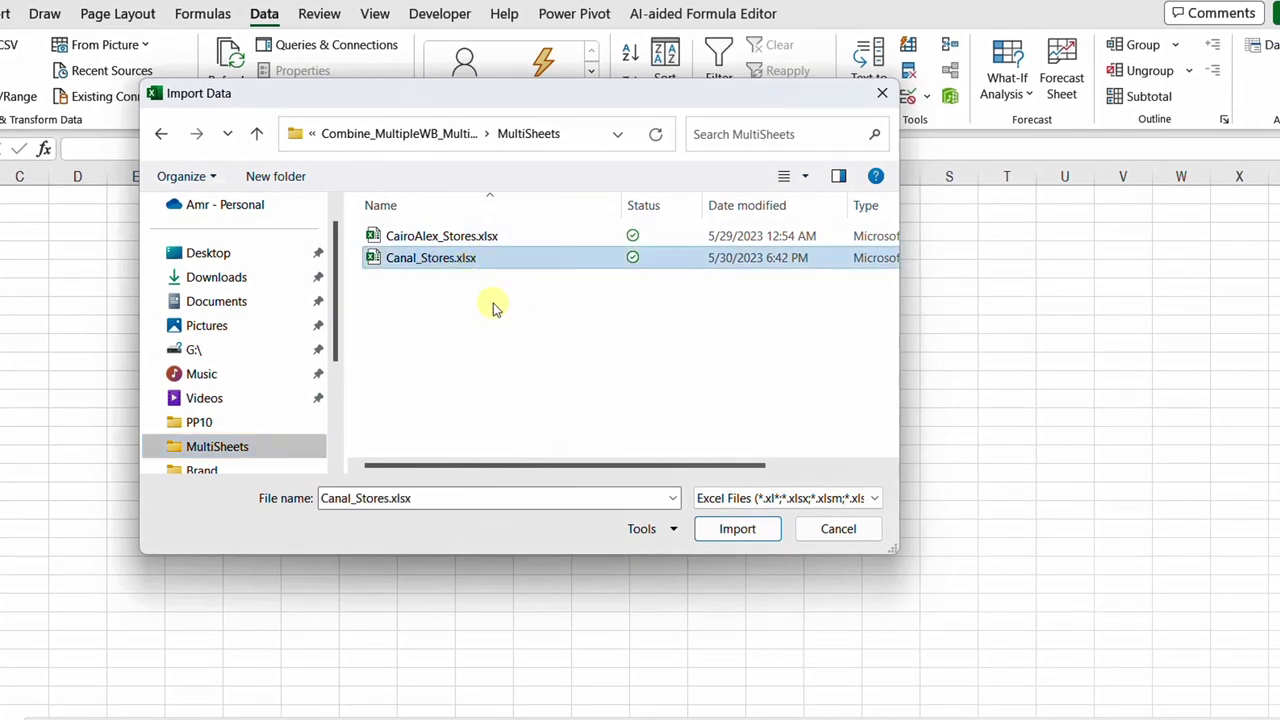
{"action": "left_click", "coordinate": [737, 528]}
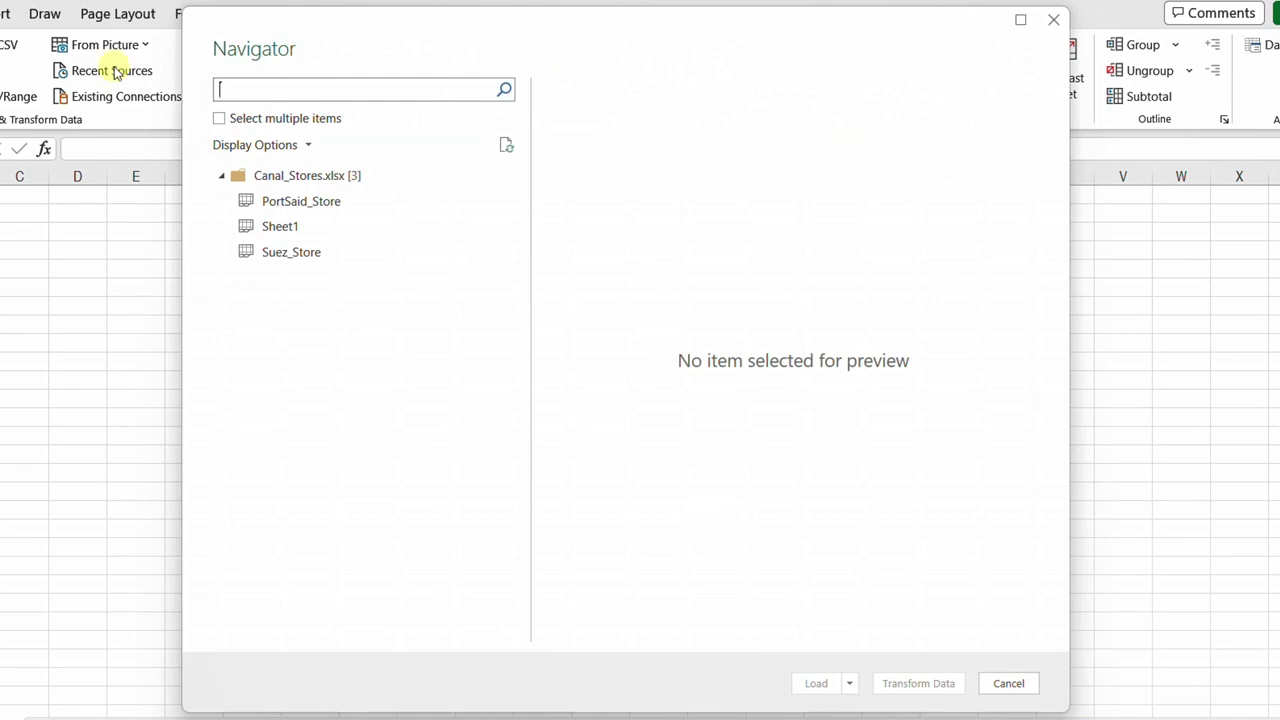
- Preview the PortSaid_Store, Sheet1 and Suez_Store sheets, and open Suez_Store for transformation in Power Query Editor
{"action": "left_click", "coordinate": [321, 210]}
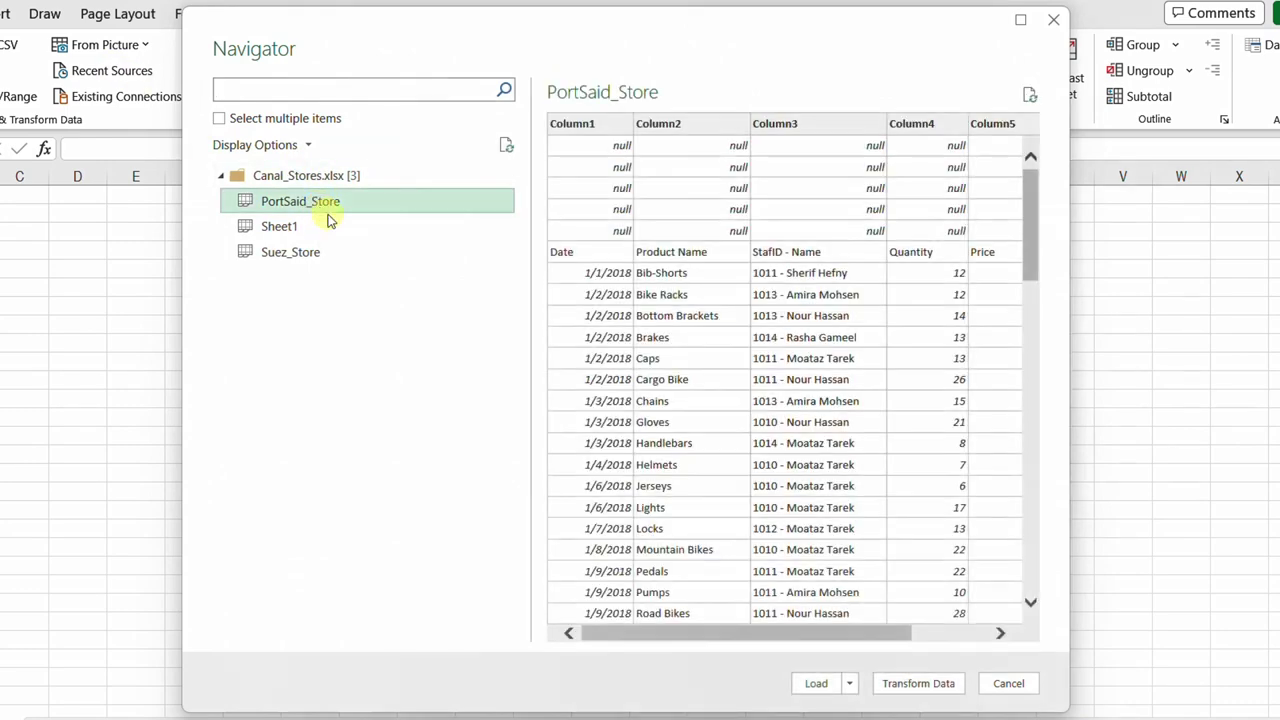
{"action": "left_click", "coordinate": [310, 228]}
{"action": "left_click", "coordinate": [303, 256]}
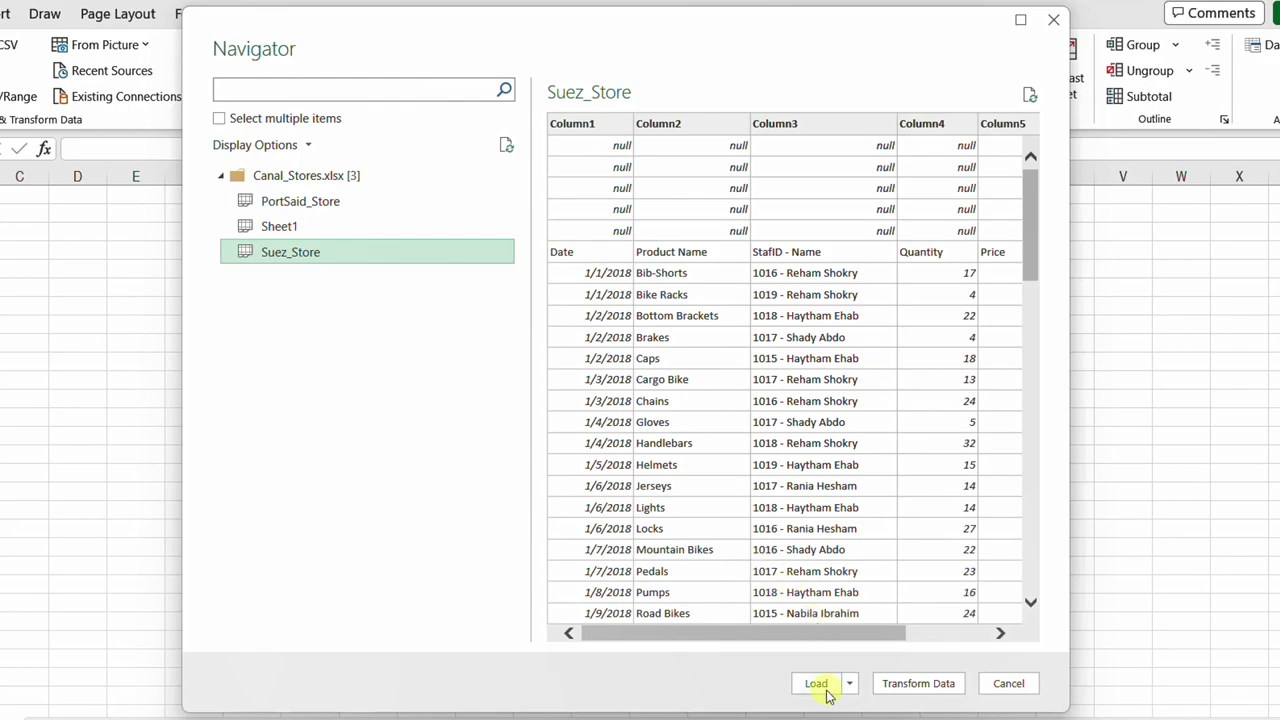
{"action": "left_click", "coordinate": [916, 683]}
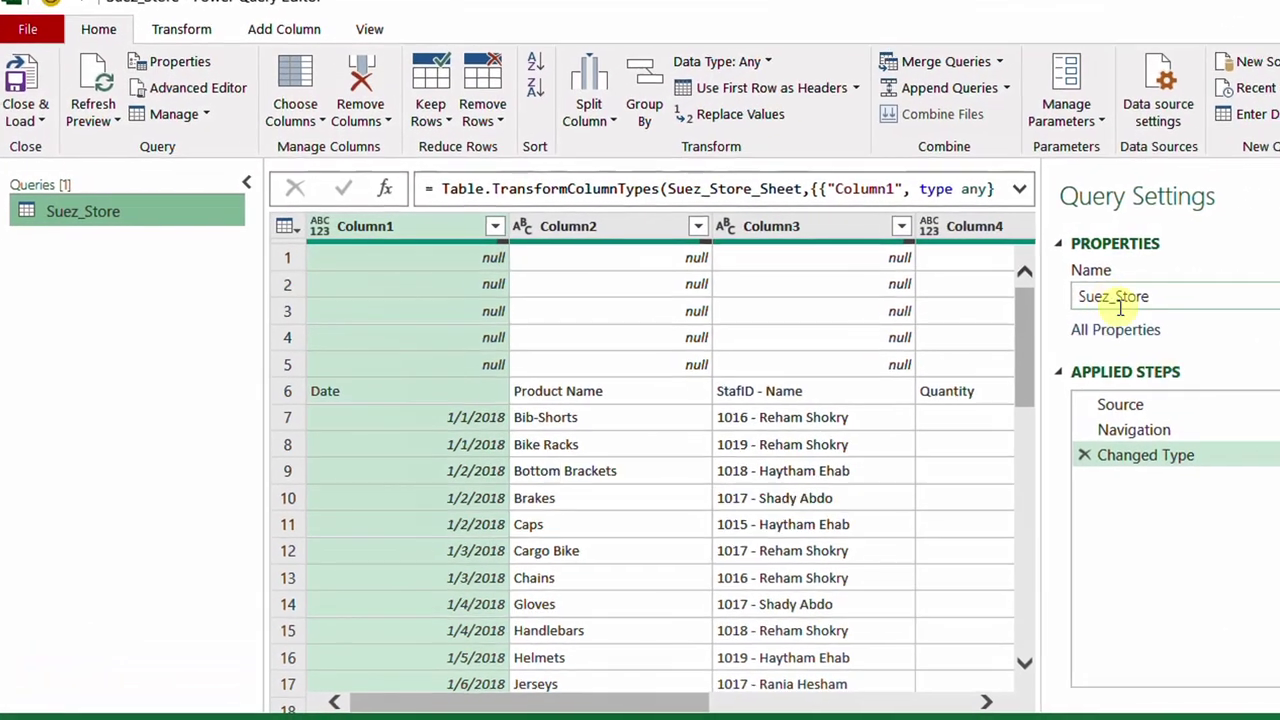
- Review the Source and Navigation steps of the Suez_Store query and delete its Changed Type step
{"action": "left_click", "coordinate": [1156, 411]}
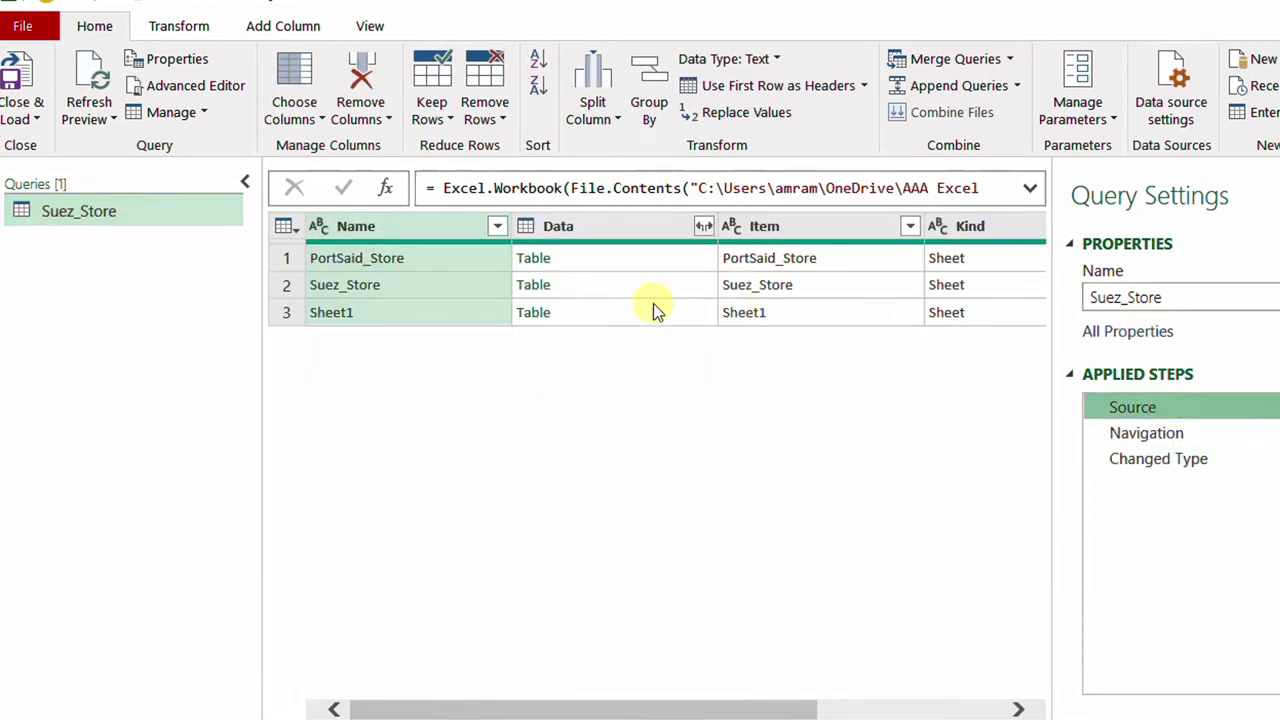
{"action": "left_click", "coordinate": [1138, 434]}
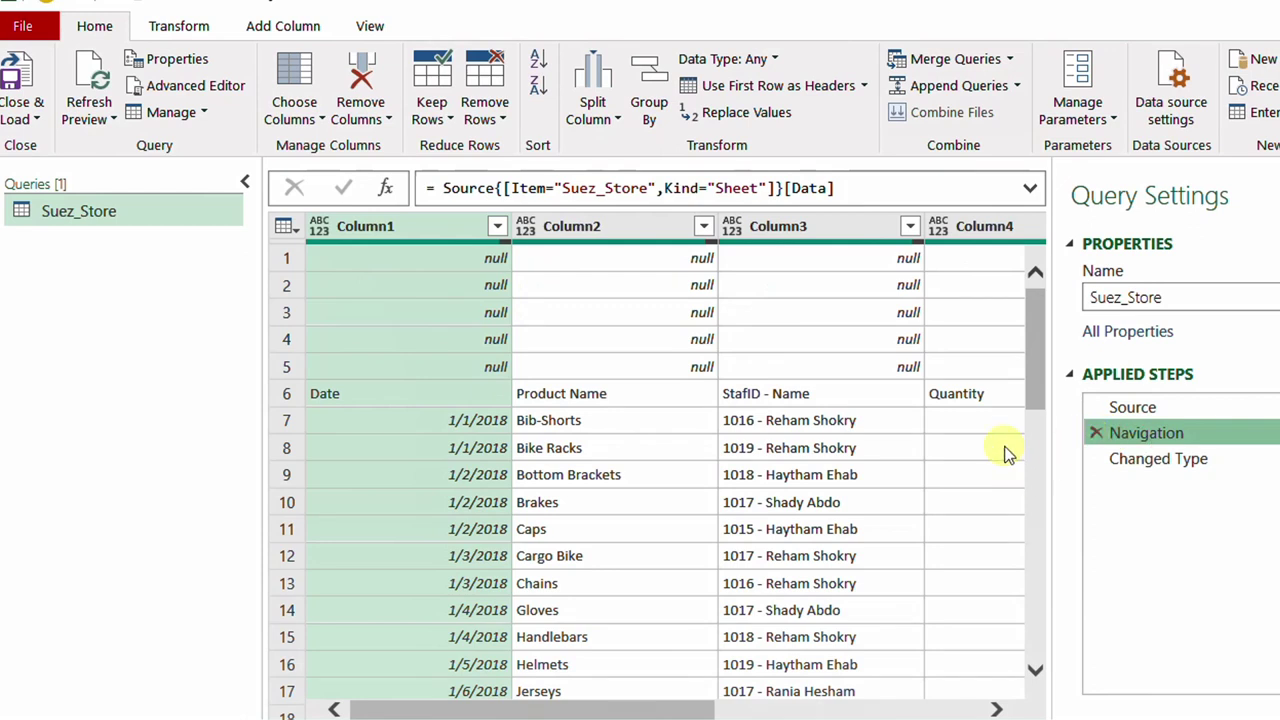
{"action": "left_click", "coordinate": [1137, 460]}
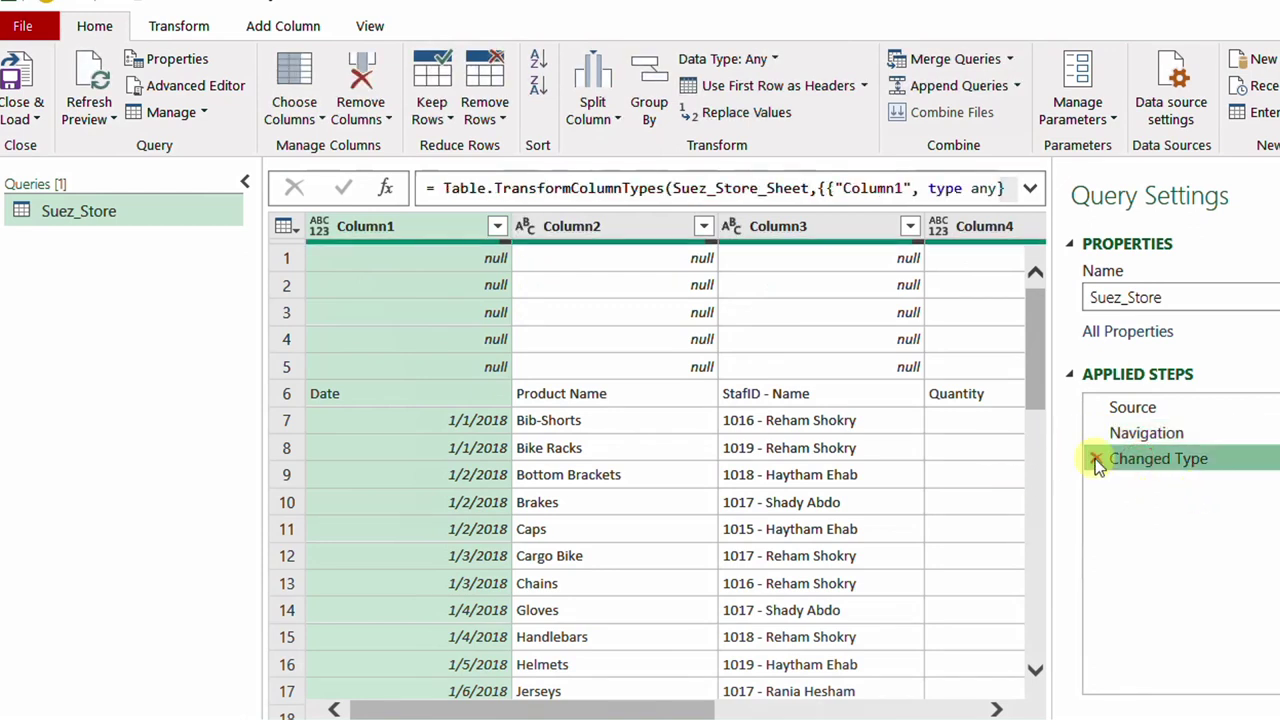
{"action": "left_click", "coordinate": [1095, 464]}
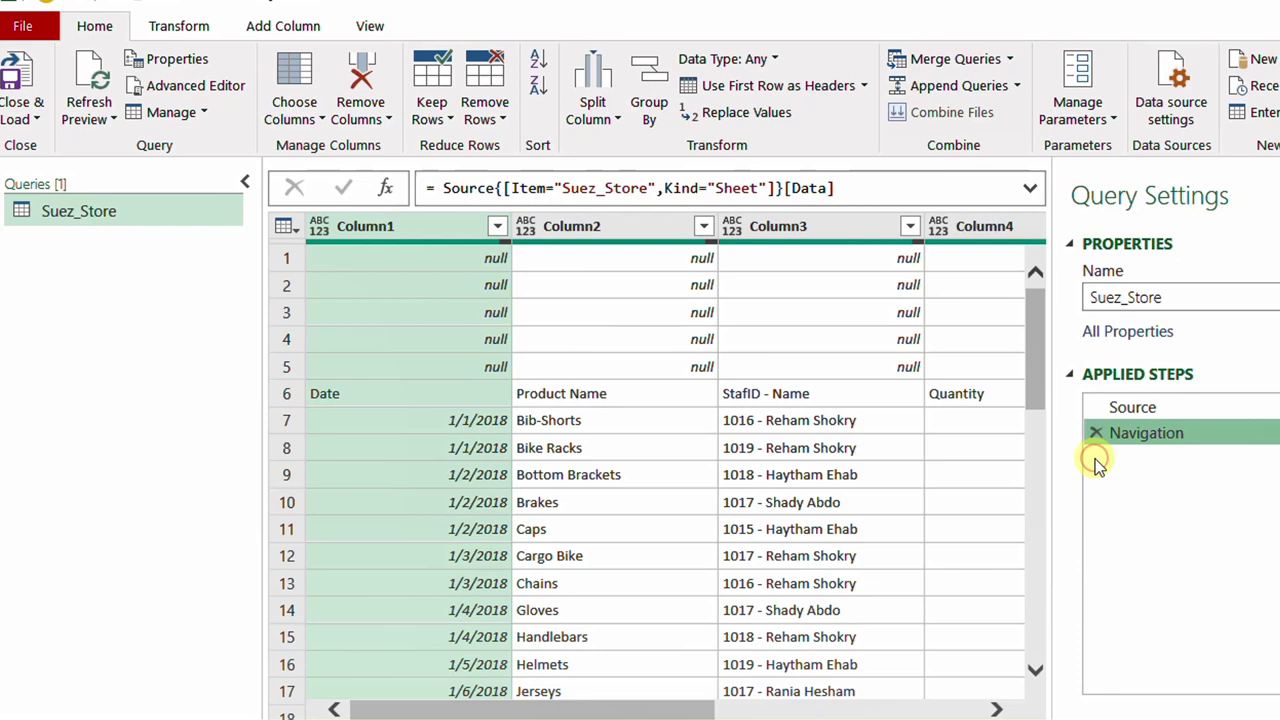
- Create a reference query from Suez_Store and compare its source step with the original query
{"action": "left_click", "coordinate": [95, 220]}
{"action": "right_click", "coordinate": [95, 220]}
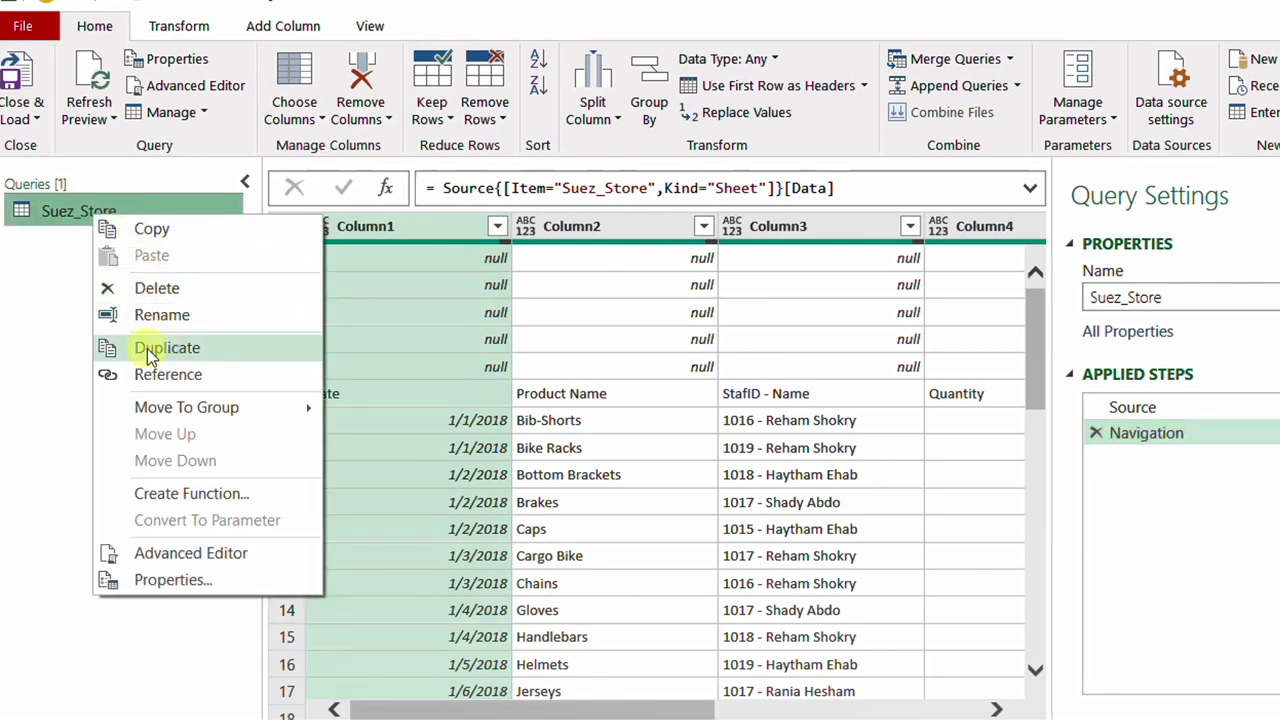
{"action": "left_click", "coordinate": [183, 374]}
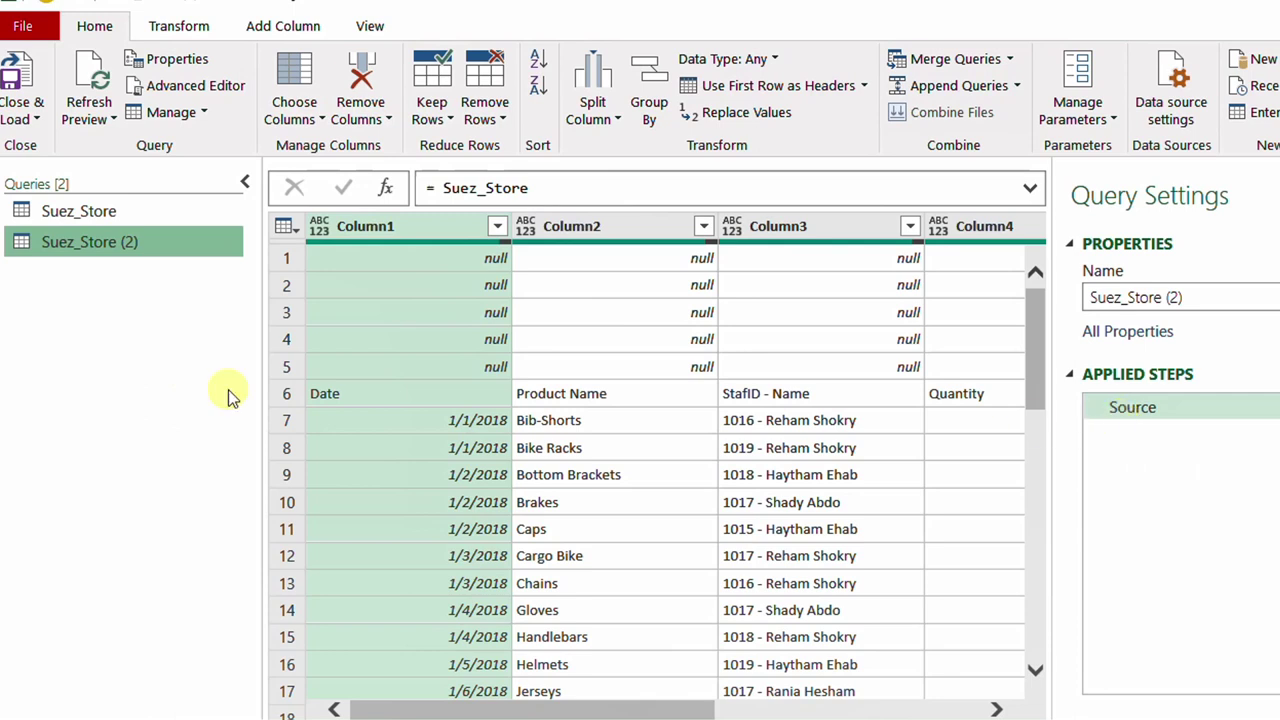
{"action": "left_click", "coordinate": [1168, 410]}
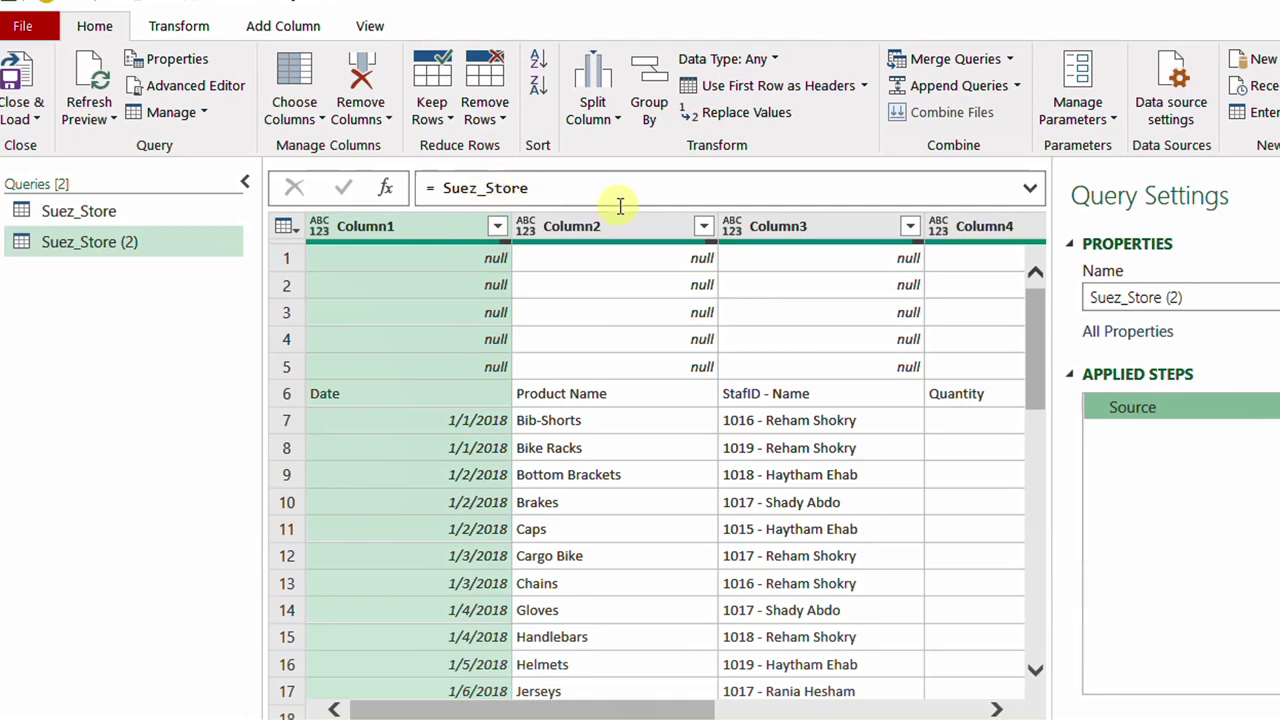
{"action": "left_click", "coordinate": [111, 210]}
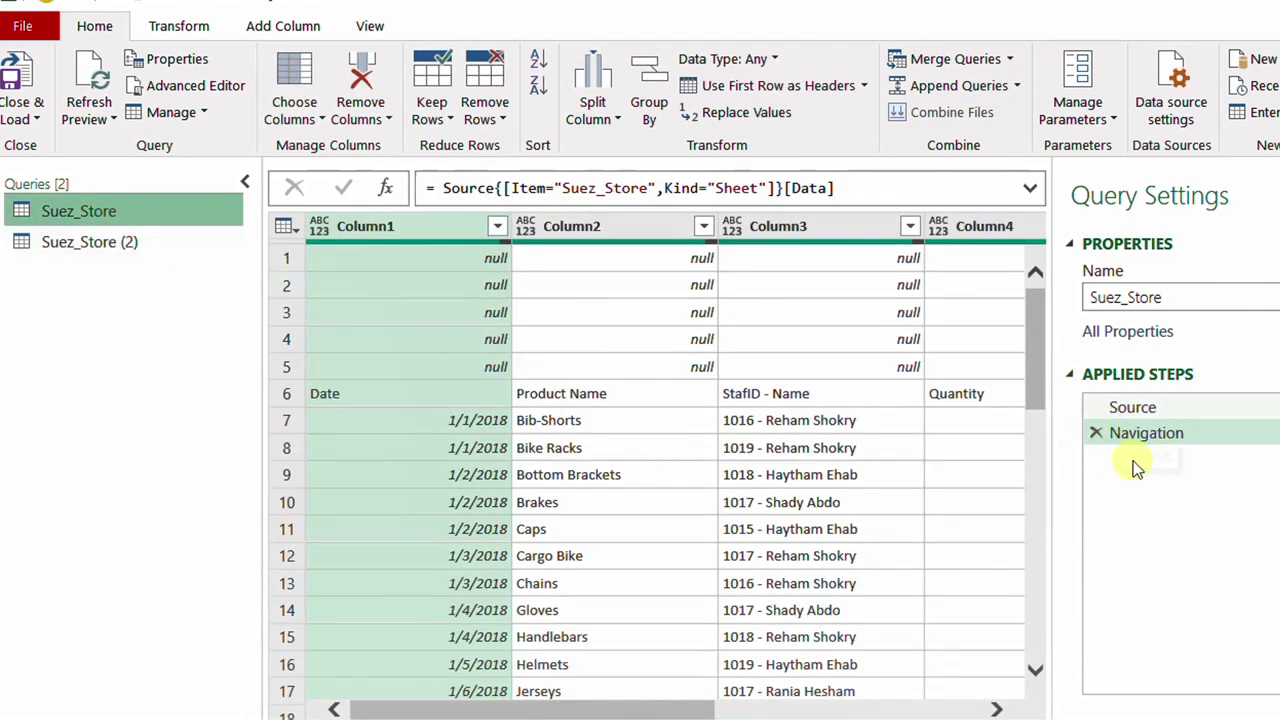
- Rename the referenced query Suez_Store (2) as TransformFunction
{"action": "left_click", "coordinate": [95, 247]}
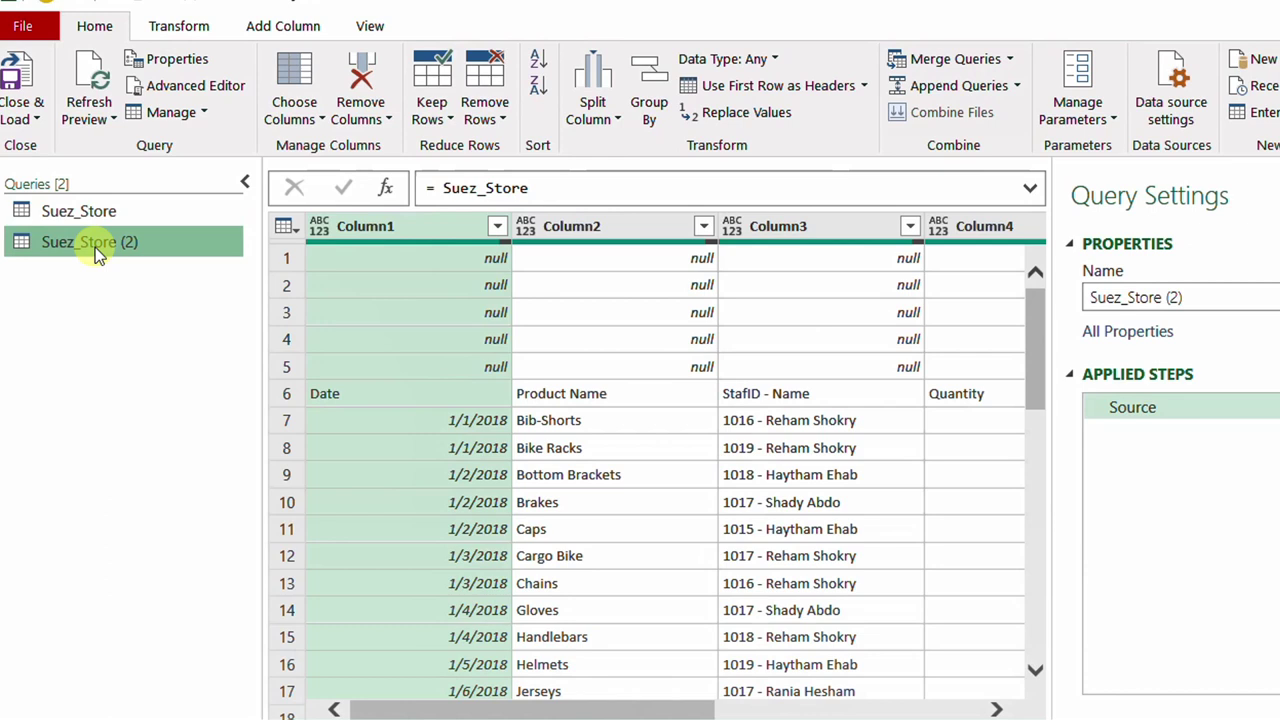
{"action": "right_click", "coordinate": [95, 247]}
{"action": "left_click", "coordinate": [157, 320]}
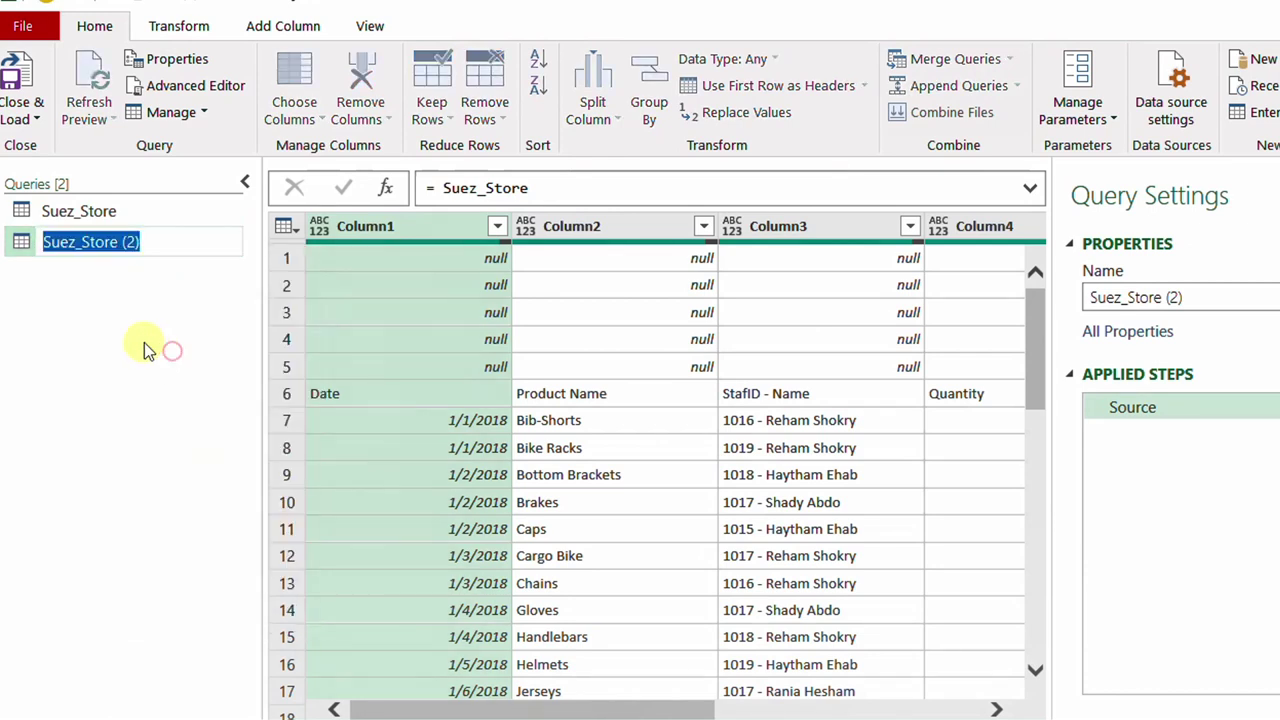
{"action": "type", "text": "TransformFunction"}
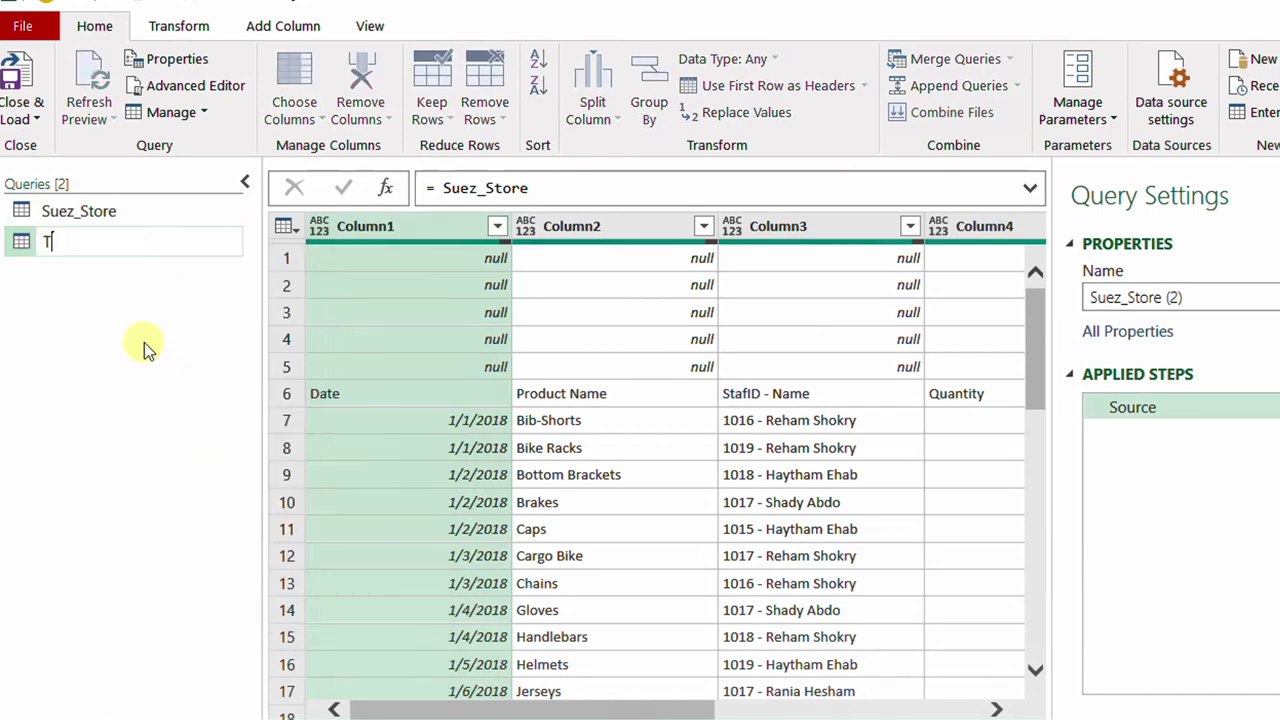
{"action": "key", "text": "Return"}
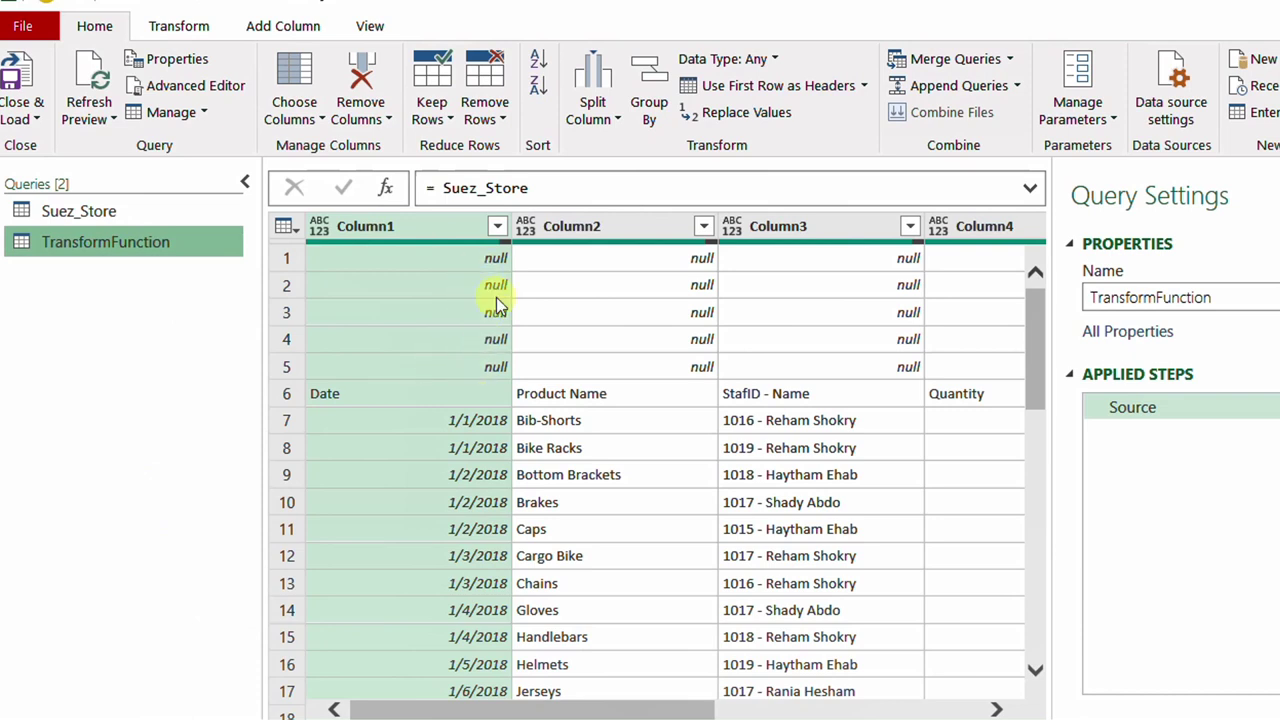
- Filter out the null rows from Column1 of the TransformFunction query
{"action": "left_click", "coordinate": [497, 228]}
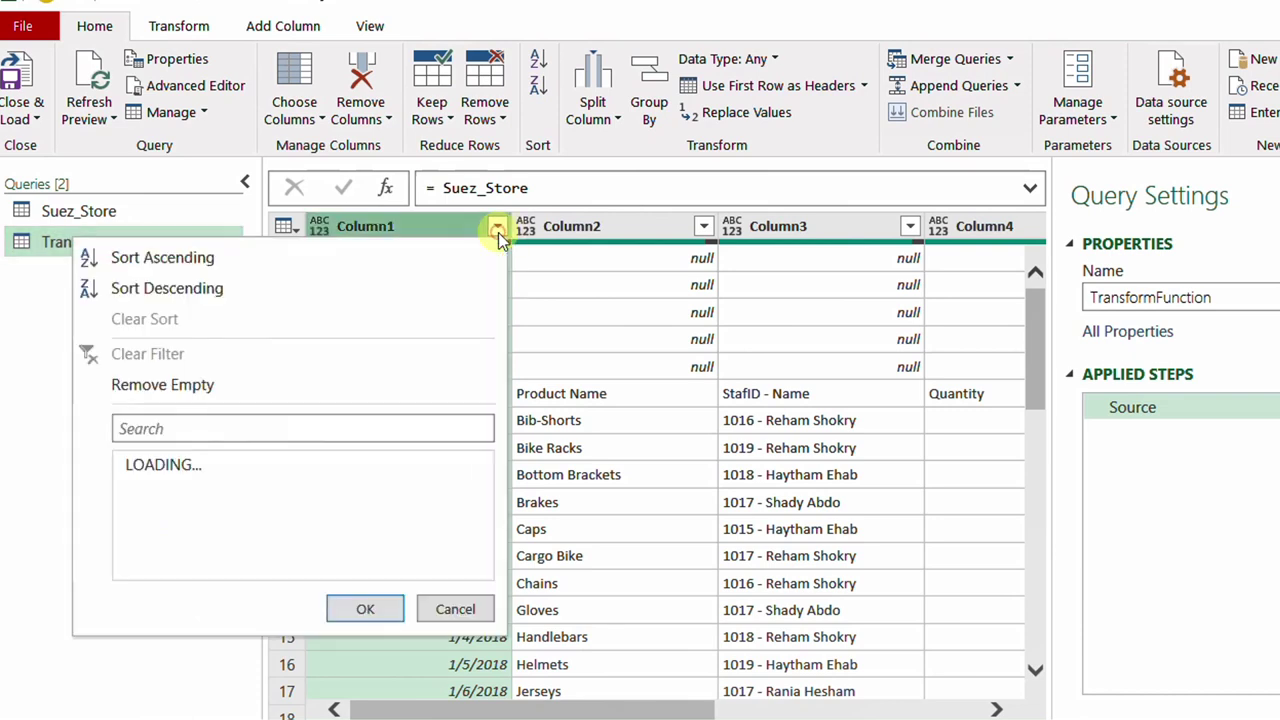
{"action": "left_click", "coordinate": [134, 523]}
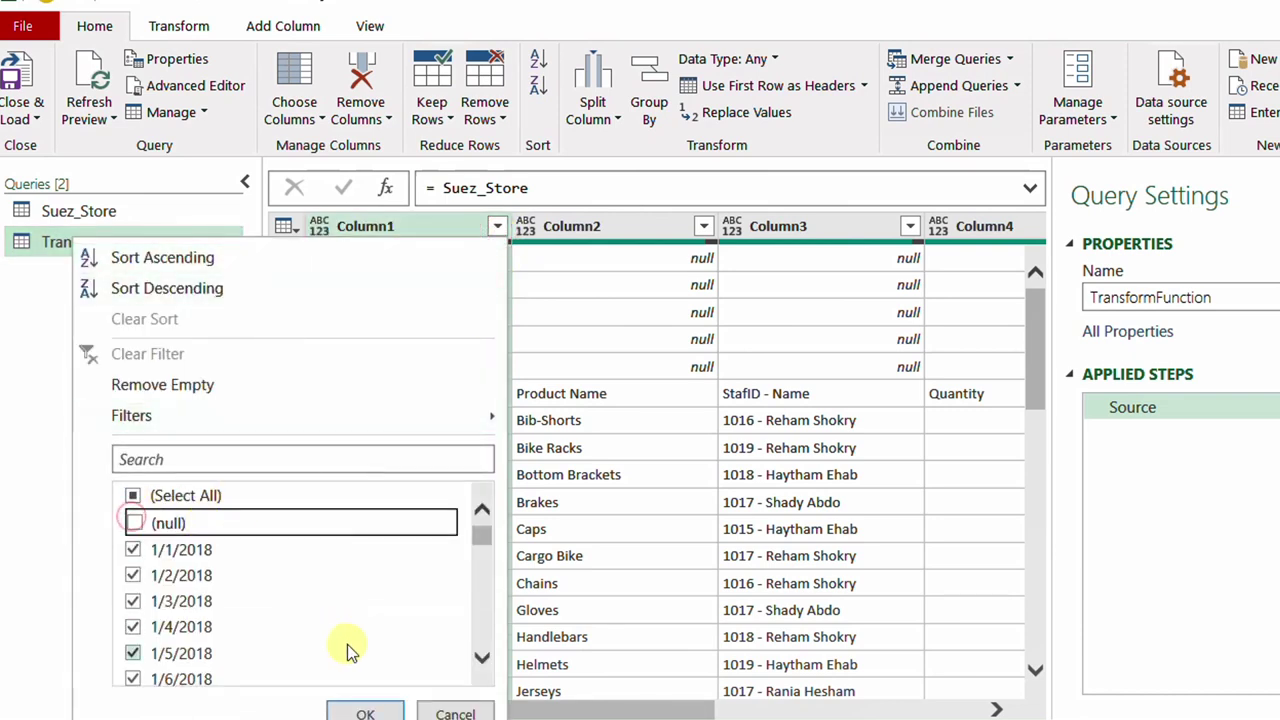
{"action": "left_click", "coordinate": [358, 713]}
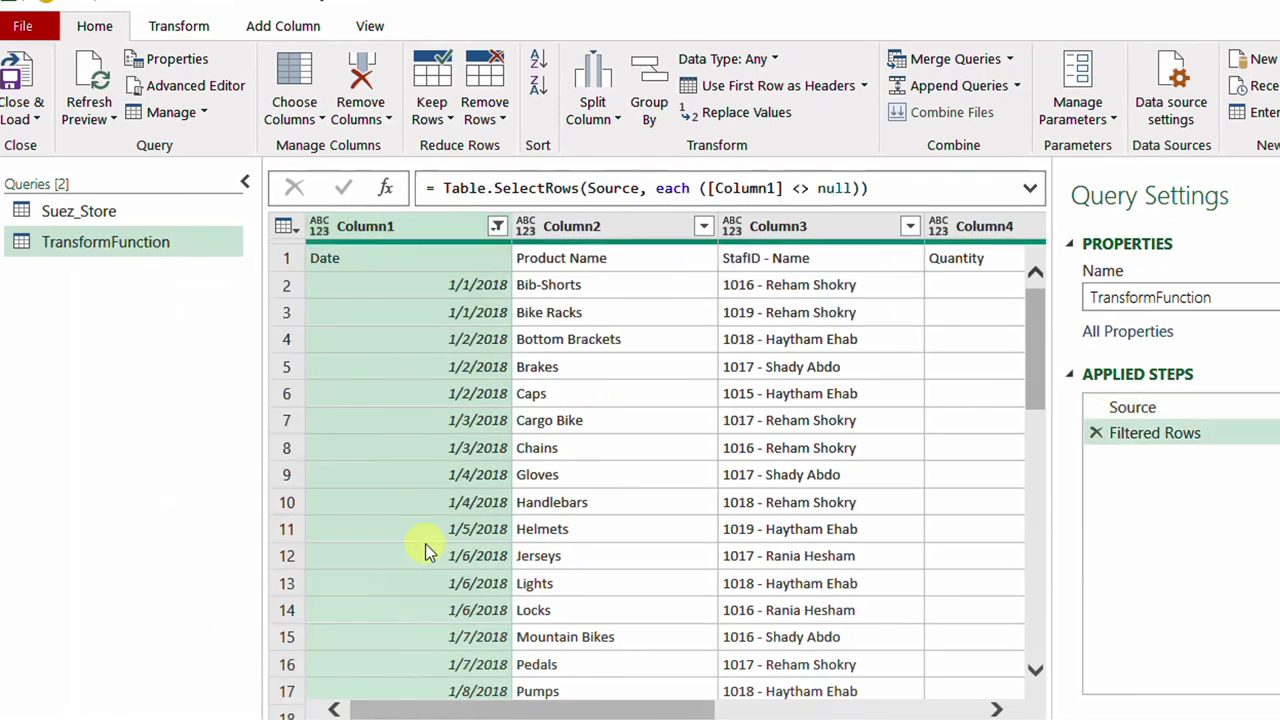
- Split Column3 with the staff ID and name by the custom delimiter " - " at each occurrence
{"action": "left_click", "coordinate": [803, 229]}
{"action": "left_click", "coordinate": [594, 119]}
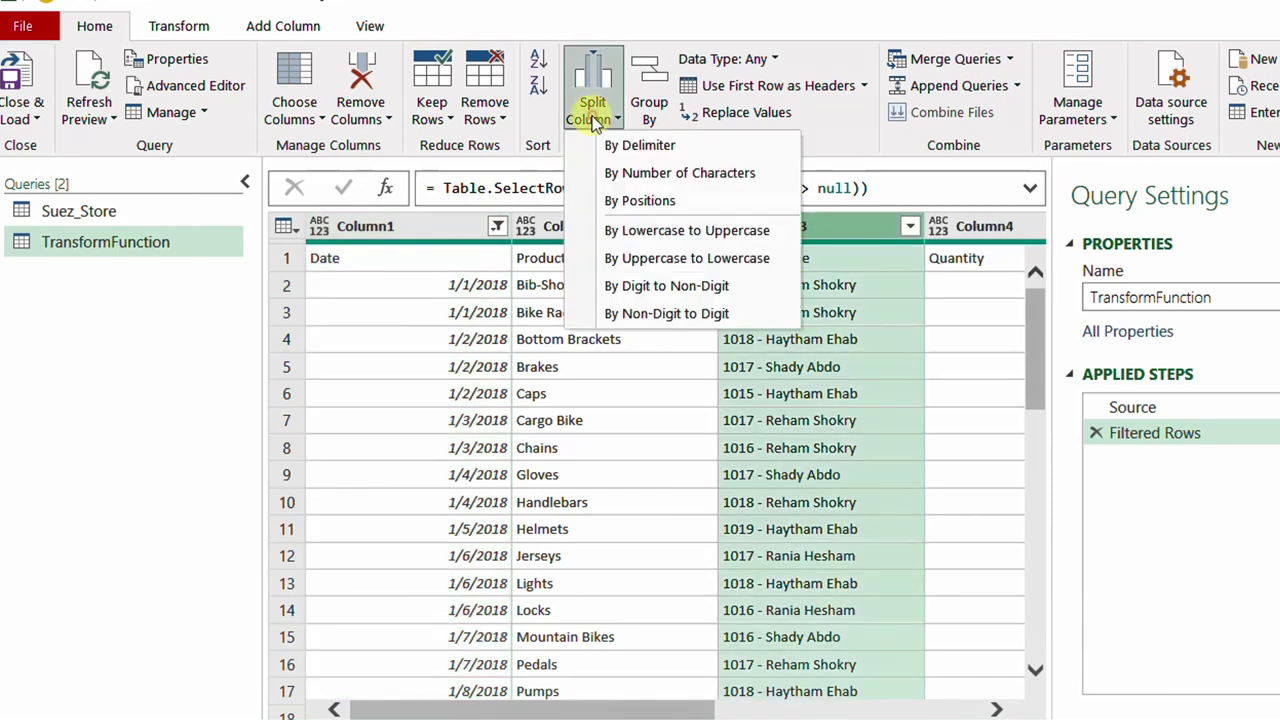
{"action": "left_click", "coordinate": [639, 147]}
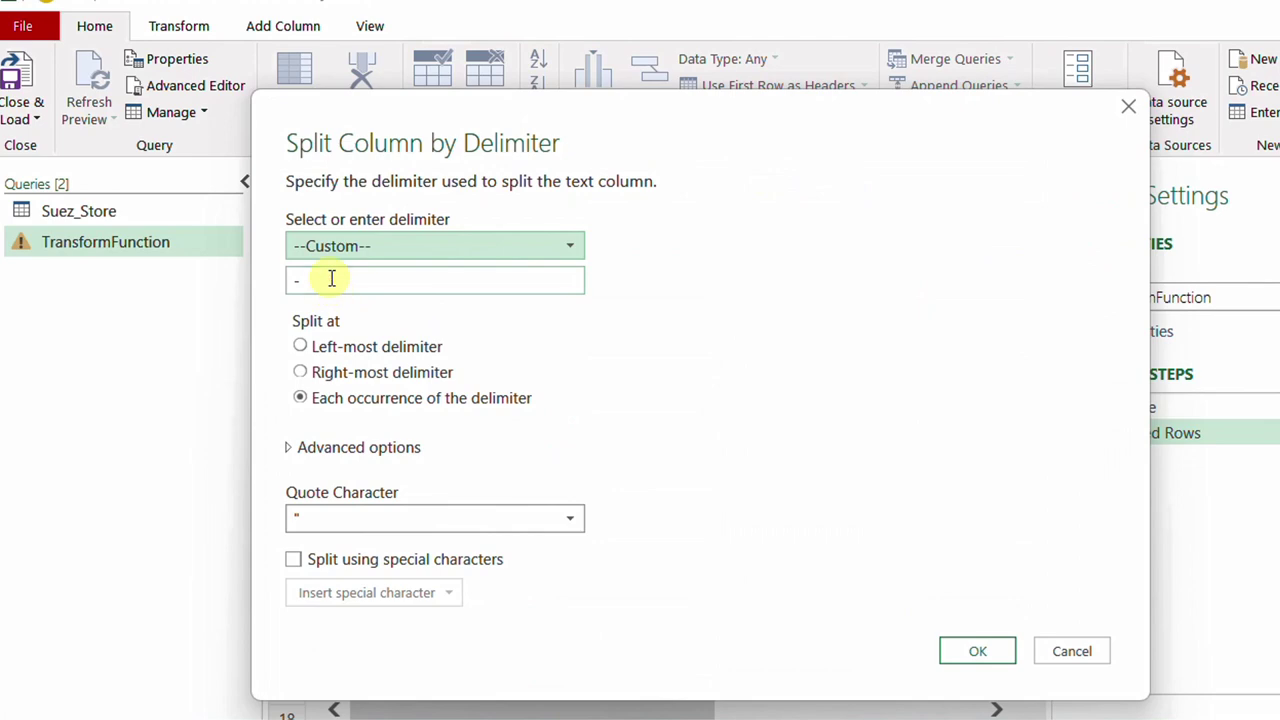
{"action": "left_click", "coordinate": [331, 278]}
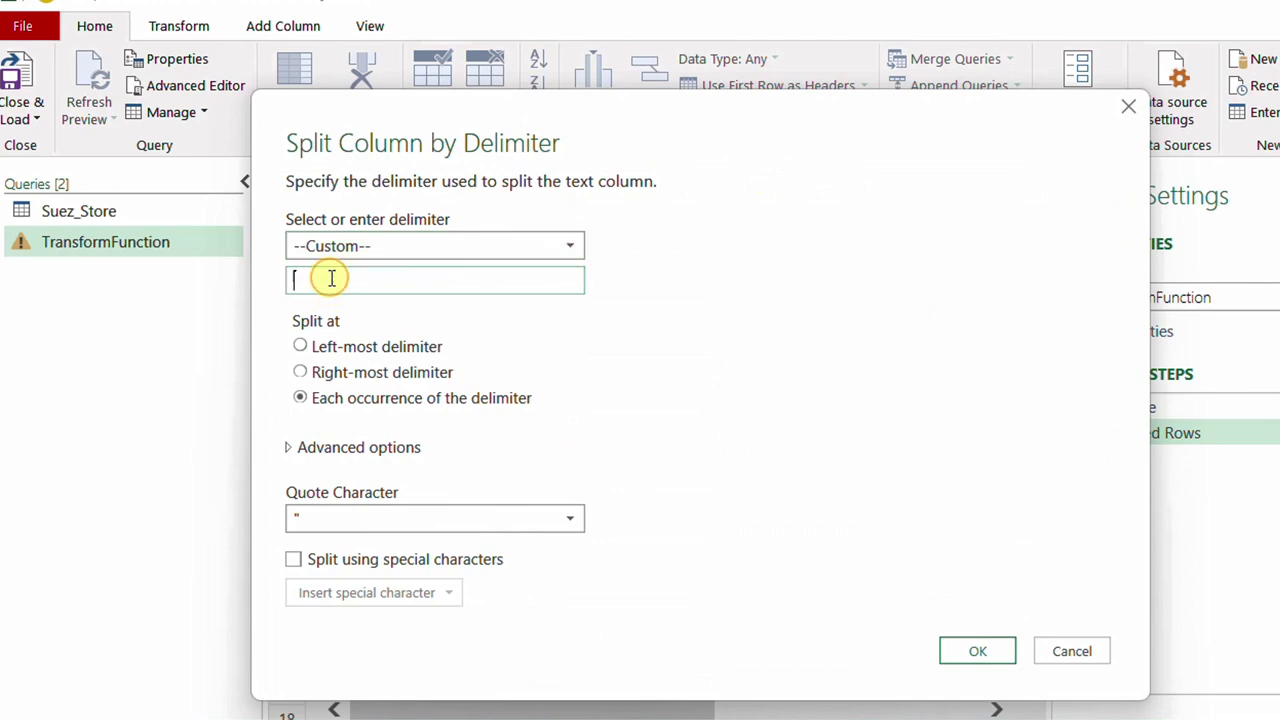
{"action": "type", "text": "-"}
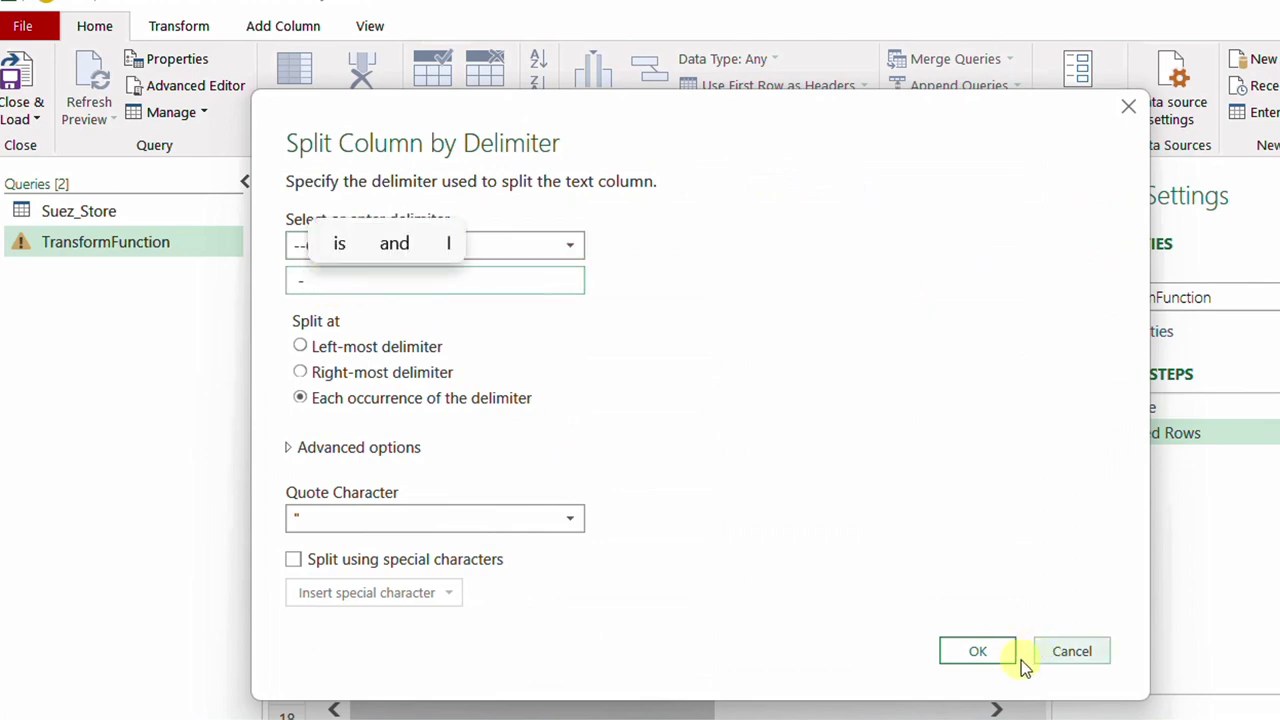
{"action": "left_click", "coordinate": [980, 650]}
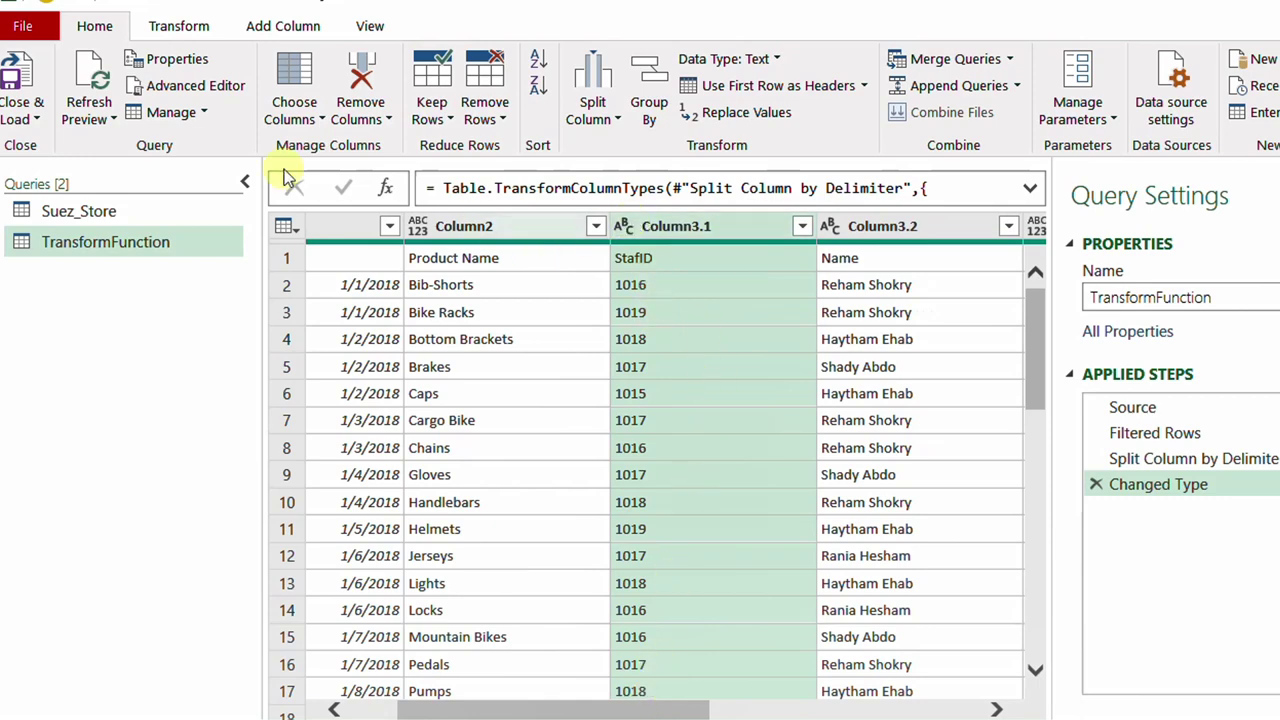
- Promote the first row of the TransformFunction query to column headers and check the Quantity, Price and Discount% columns
{"action": "left_click", "coordinate": [743, 86]}
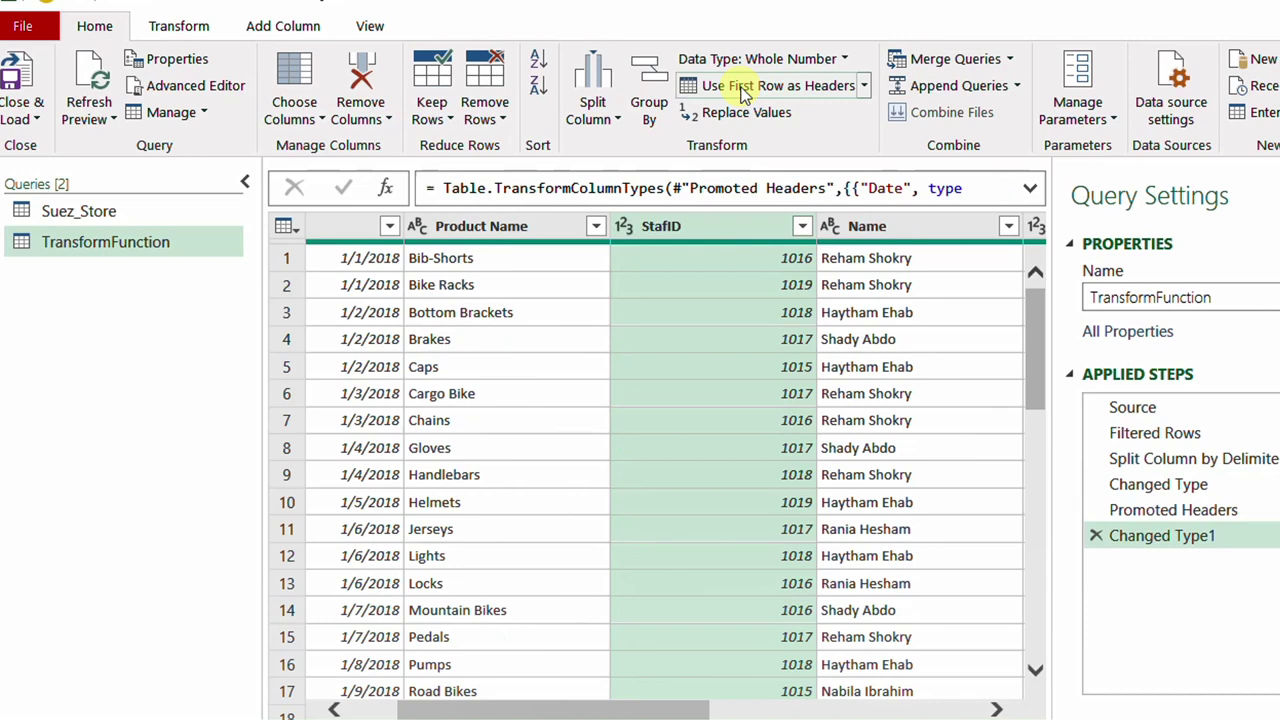
{"action": "left_click_drag", "start_coordinate": [621, 708], "coordinate": [975, 705]}
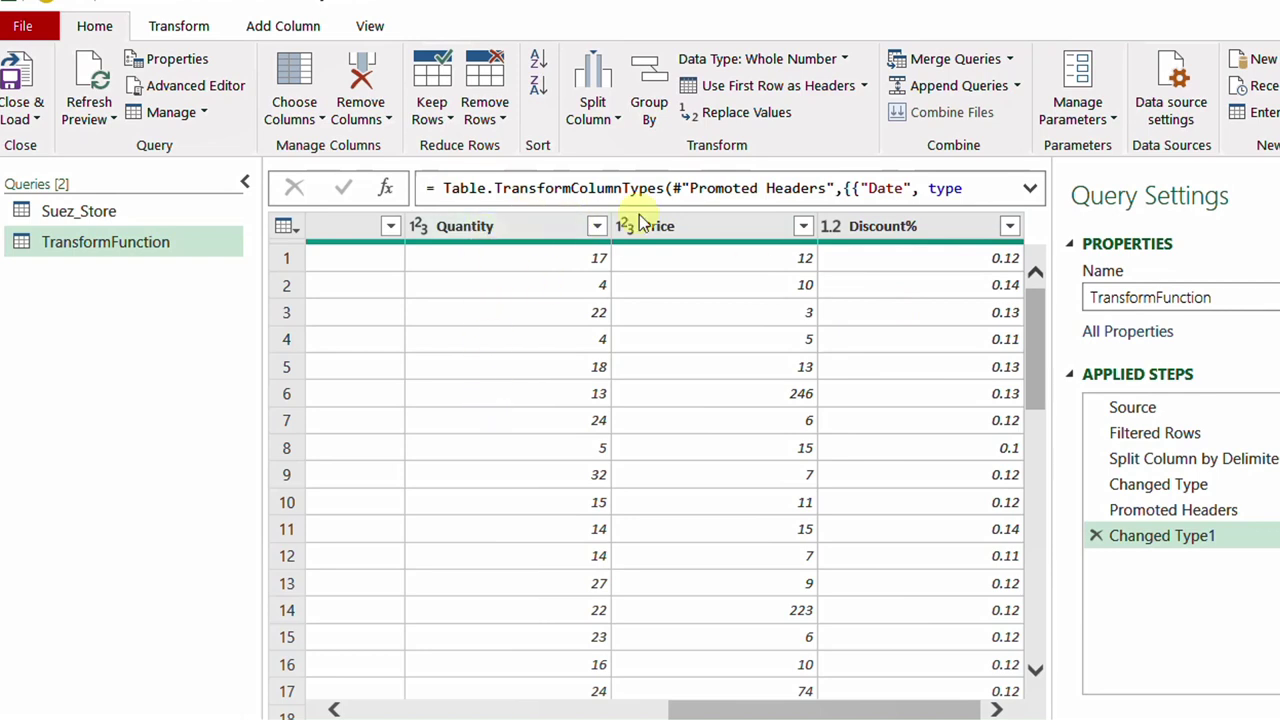
- Add a new column that multiplies the Quantity, Price and Discount% columns
{"action": "left_click", "coordinate": [555, 257]}
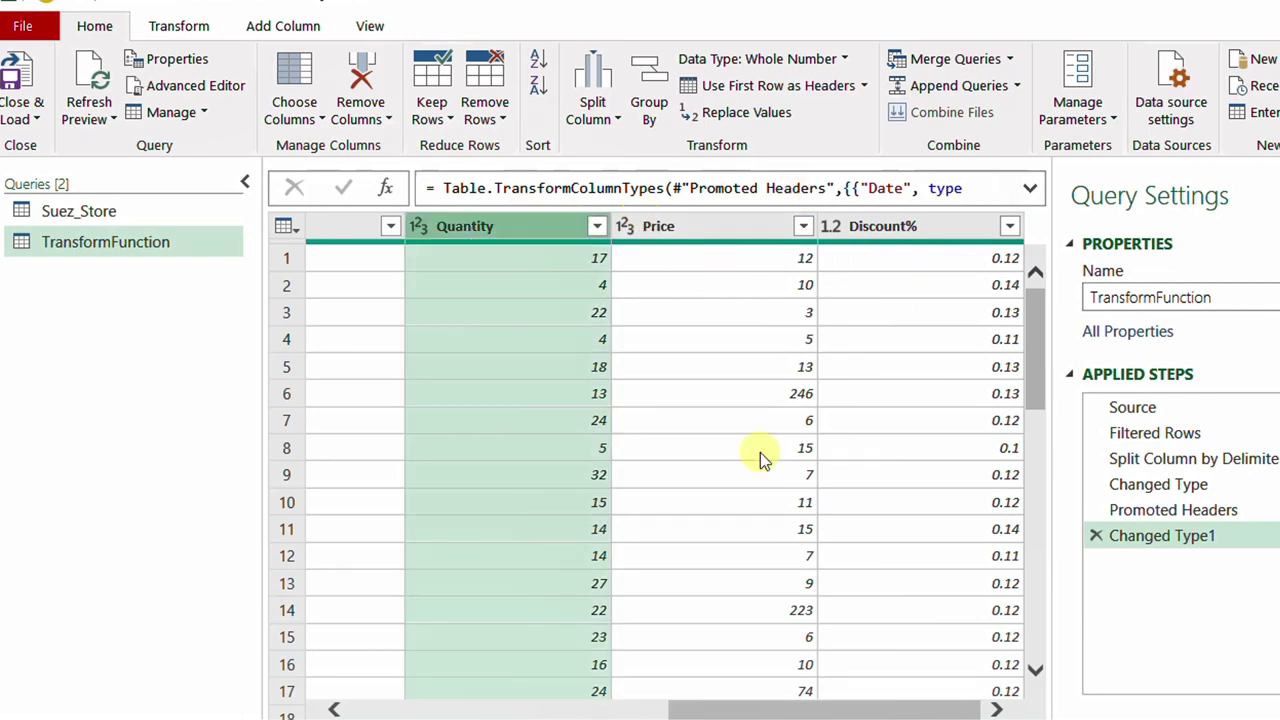
{"action": "left_click", "coordinate": [897, 230], "text": "shift"}
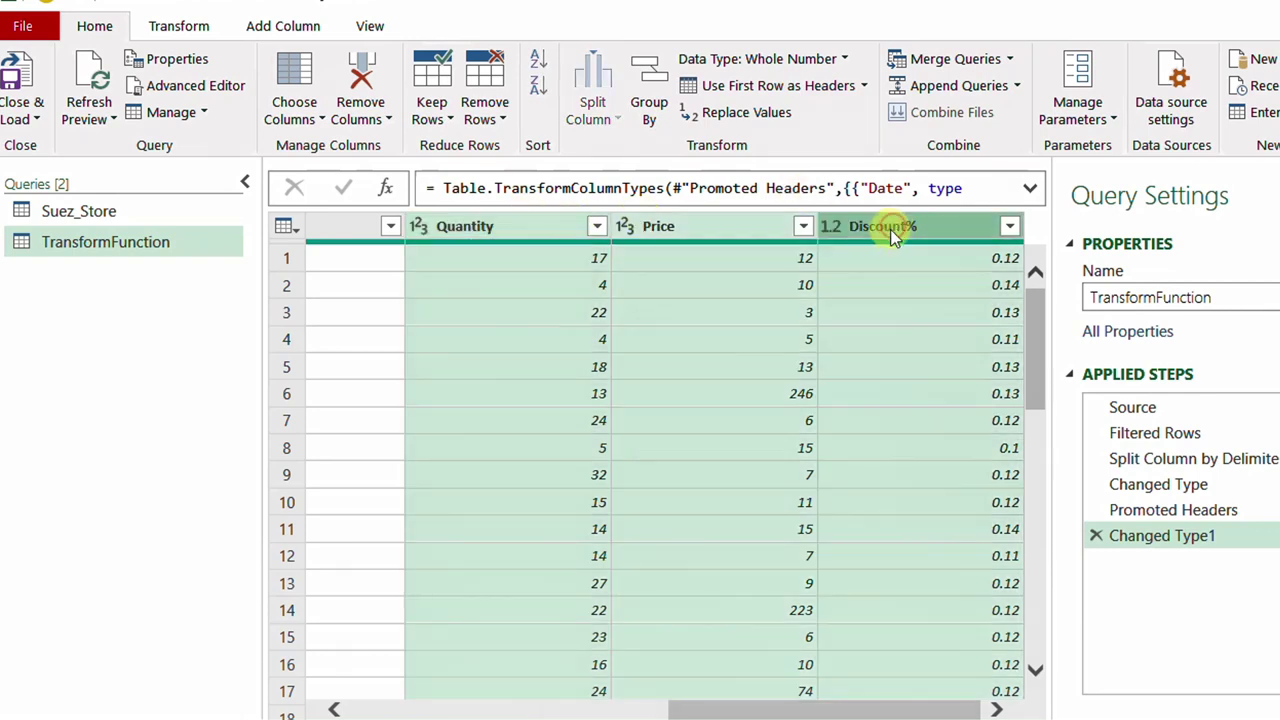
{"action": "left_click", "coordinate": [321, 26]}
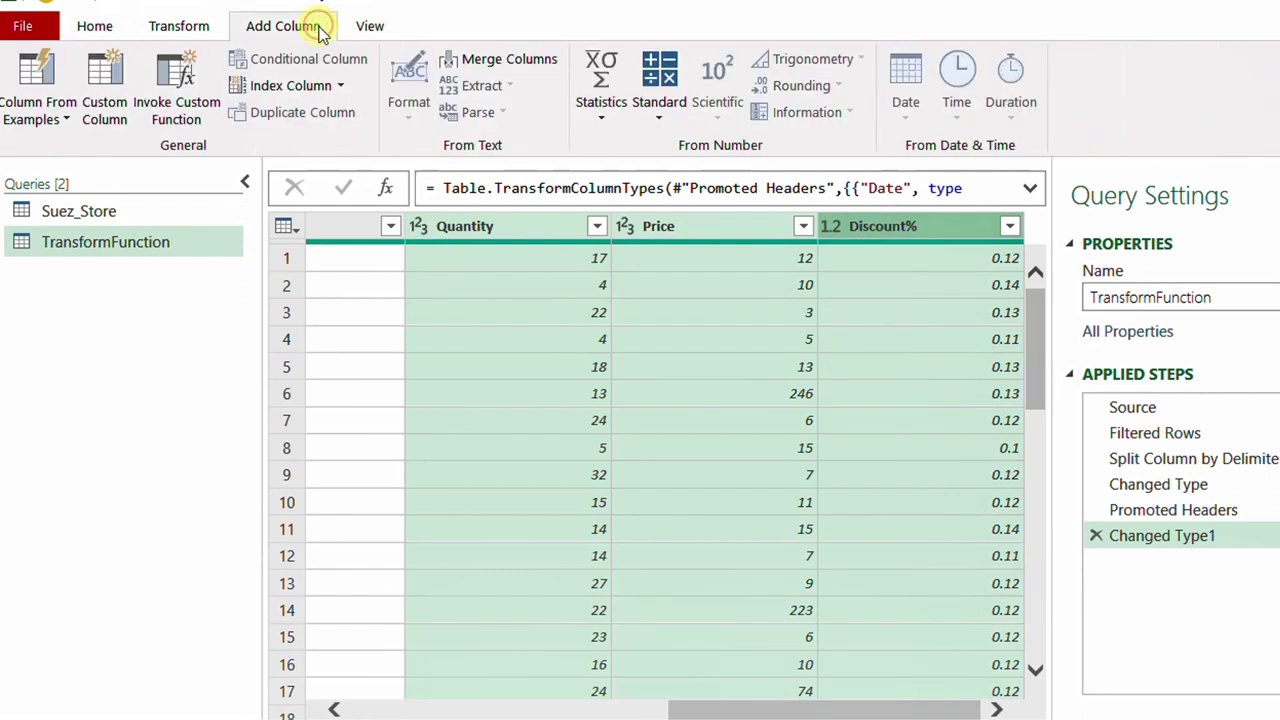
{"action": "left_click", "coordinate": [656, 118]}
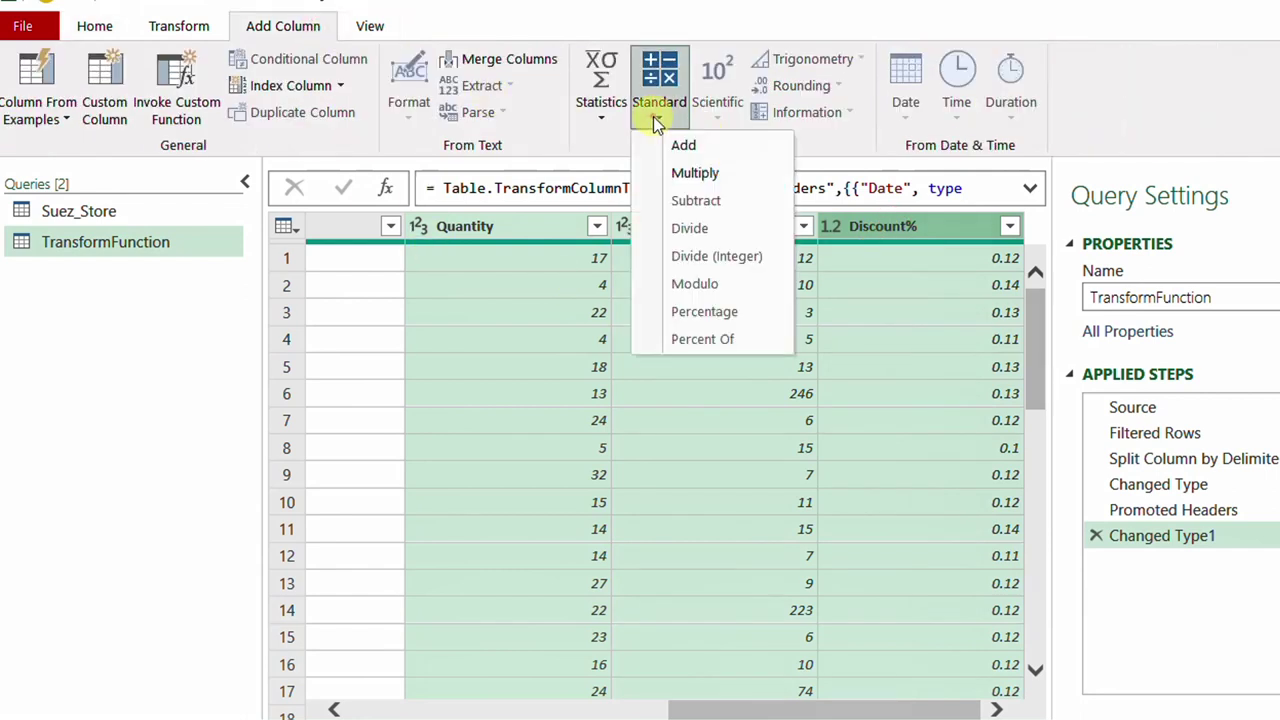
{"action": "left_click", "coordinate": [695, 172]}
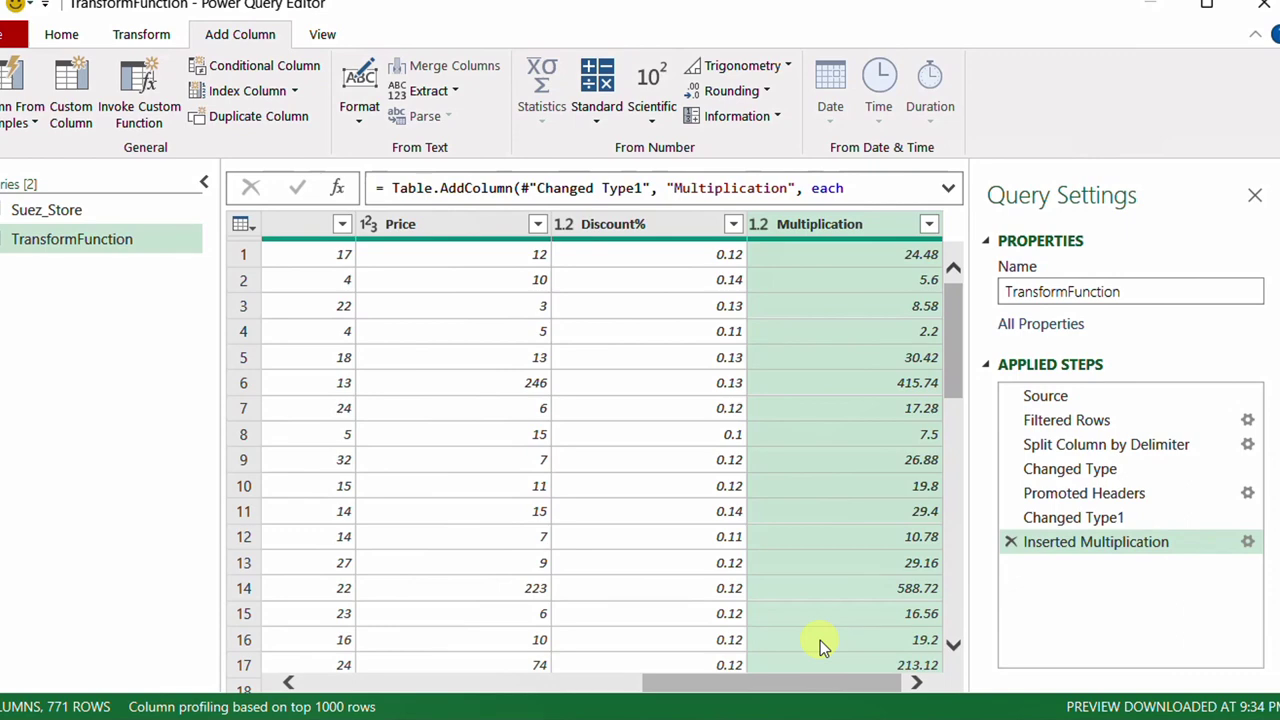
- Edit the multiplication column's formula to List.Product({[Quantity], [Price],(1- [#"Discount%"])}) and rename the column Revenue
{"action": "left_click", "coordinate": [1248, 542]}
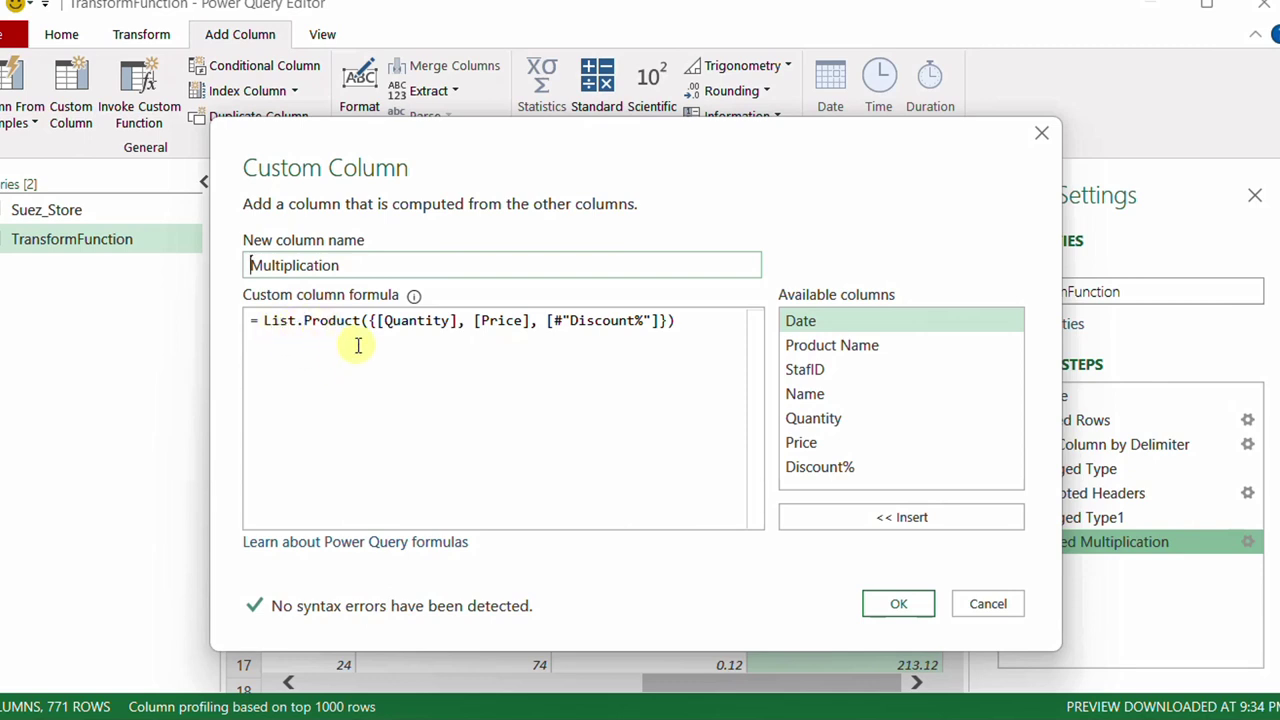
{"action": "left_click", "coordinate": [539, 320]}
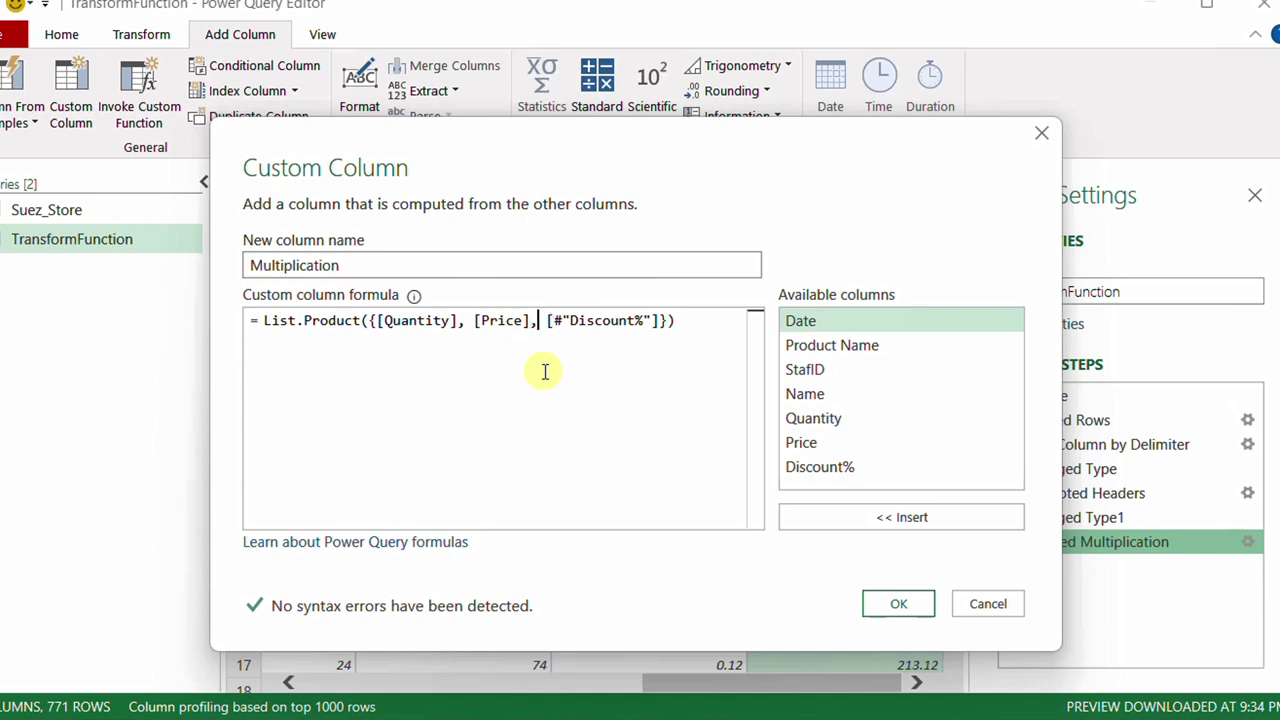
{"action": "type", "text": "(1-"}
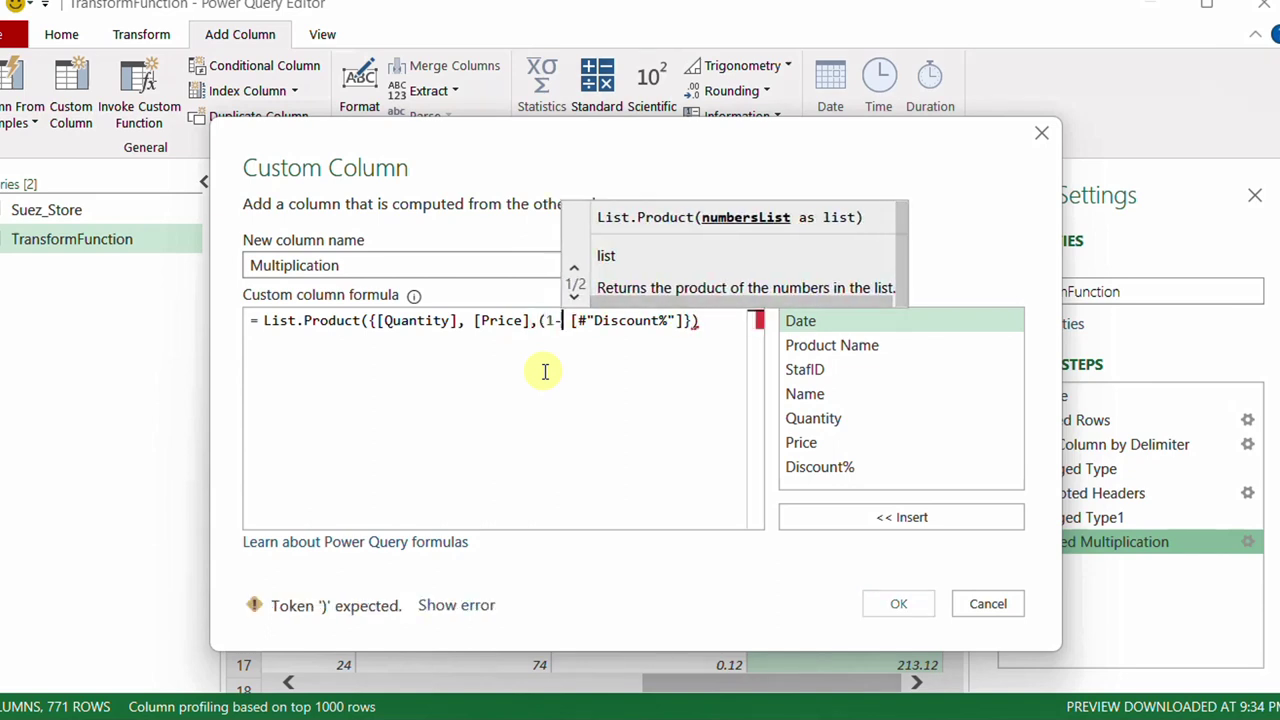
{"action": "left_click", "coordinate": [683, 320]}
{"action": "type", "text": ")"}
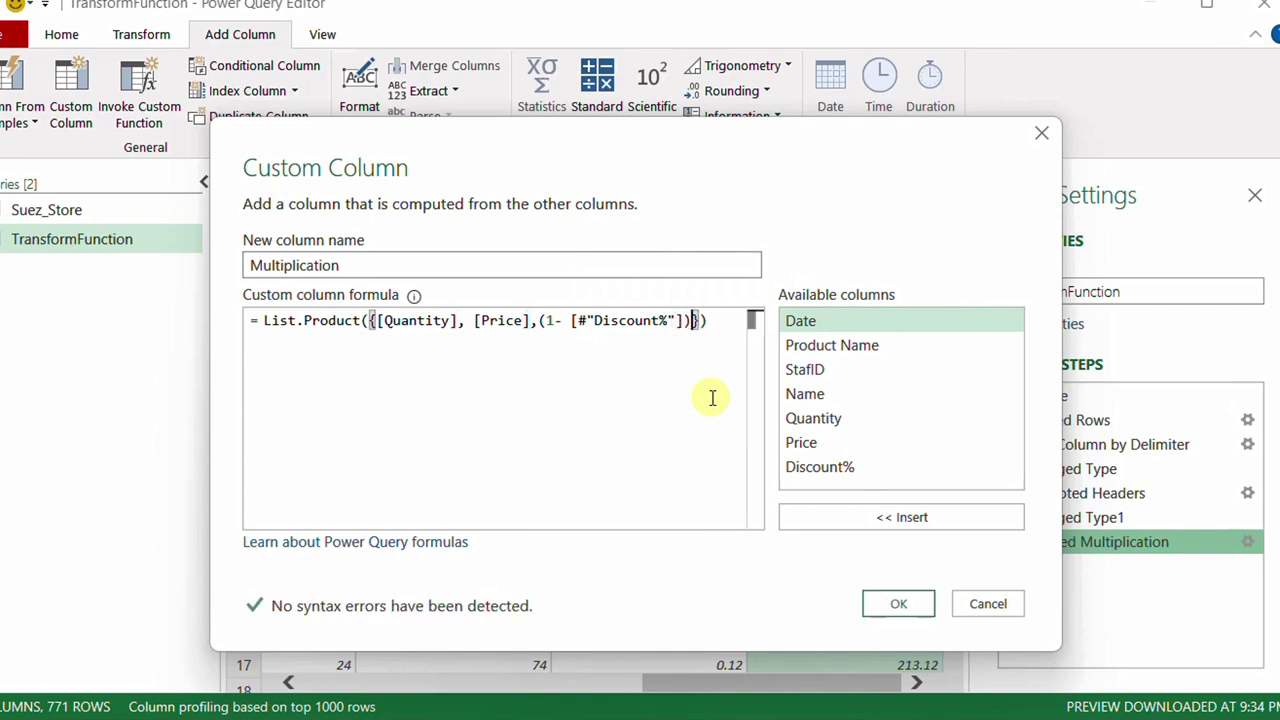
{"action": "left_click_drag", "start_coordinate": [358, 265], "coordinate": [213, 260]}
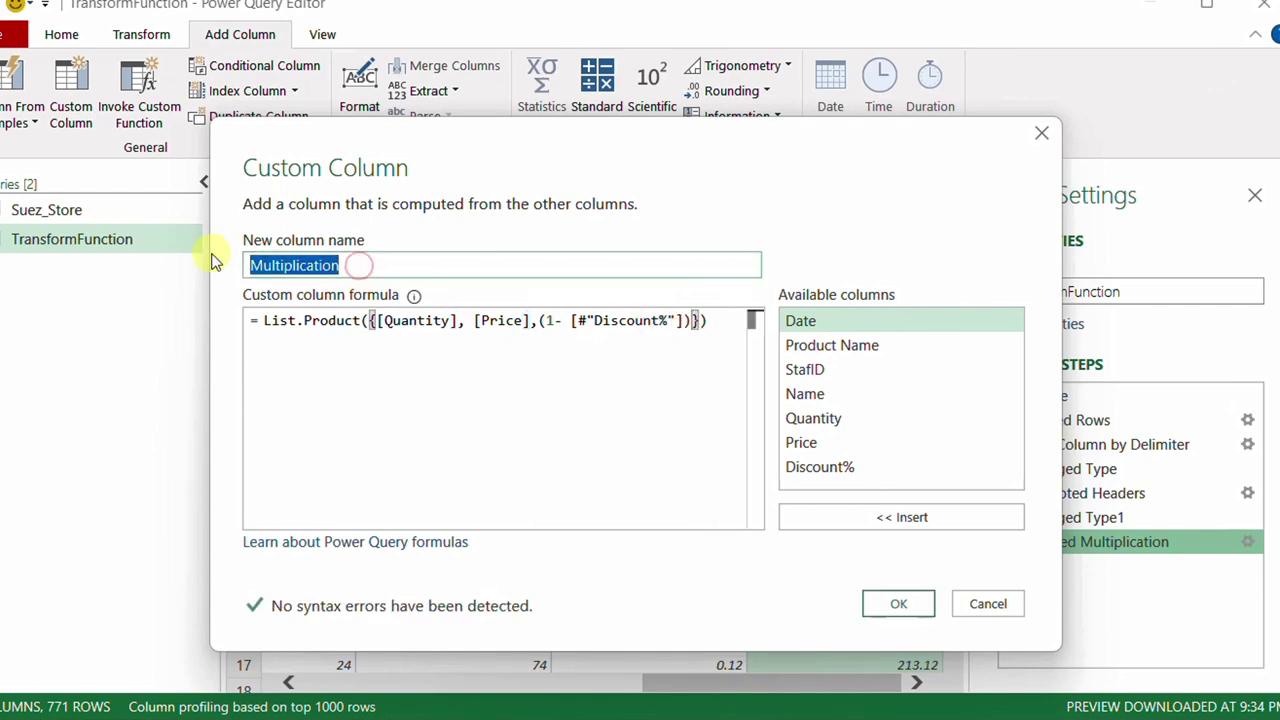
{"action": "type", "text": "Revenue"}
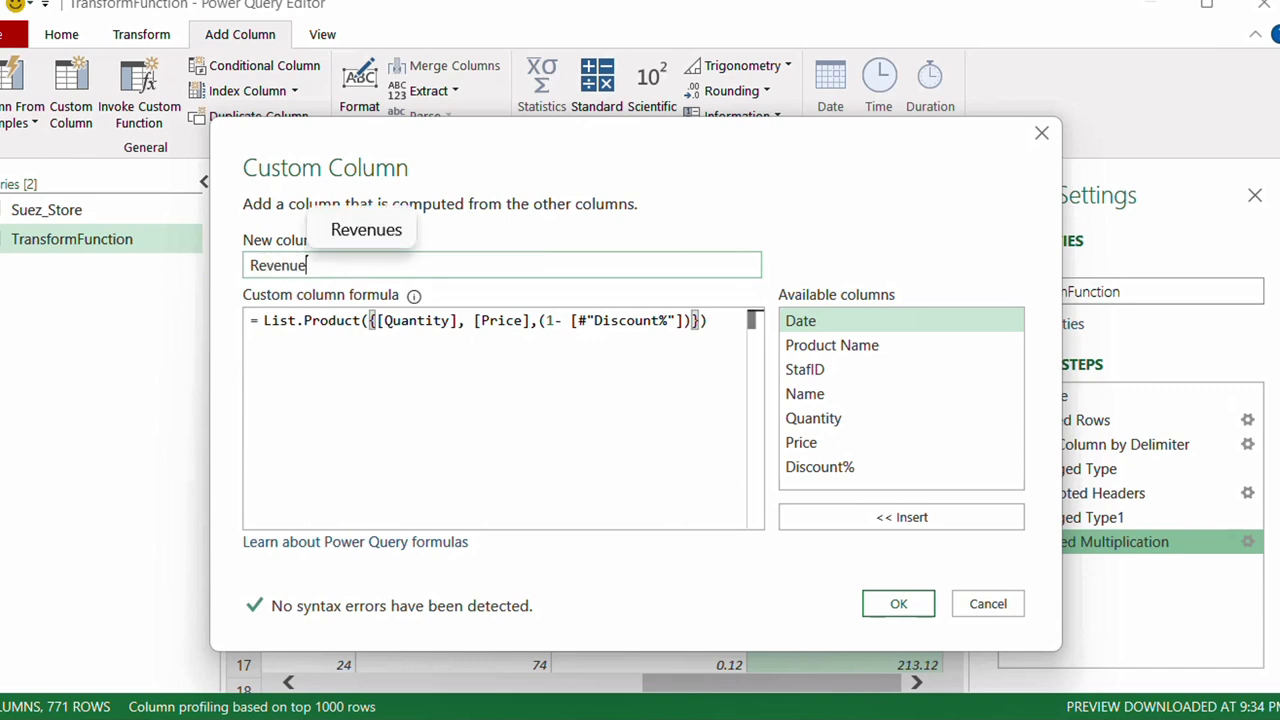
{"action": "left_click", "coordinate": [891, 608]}
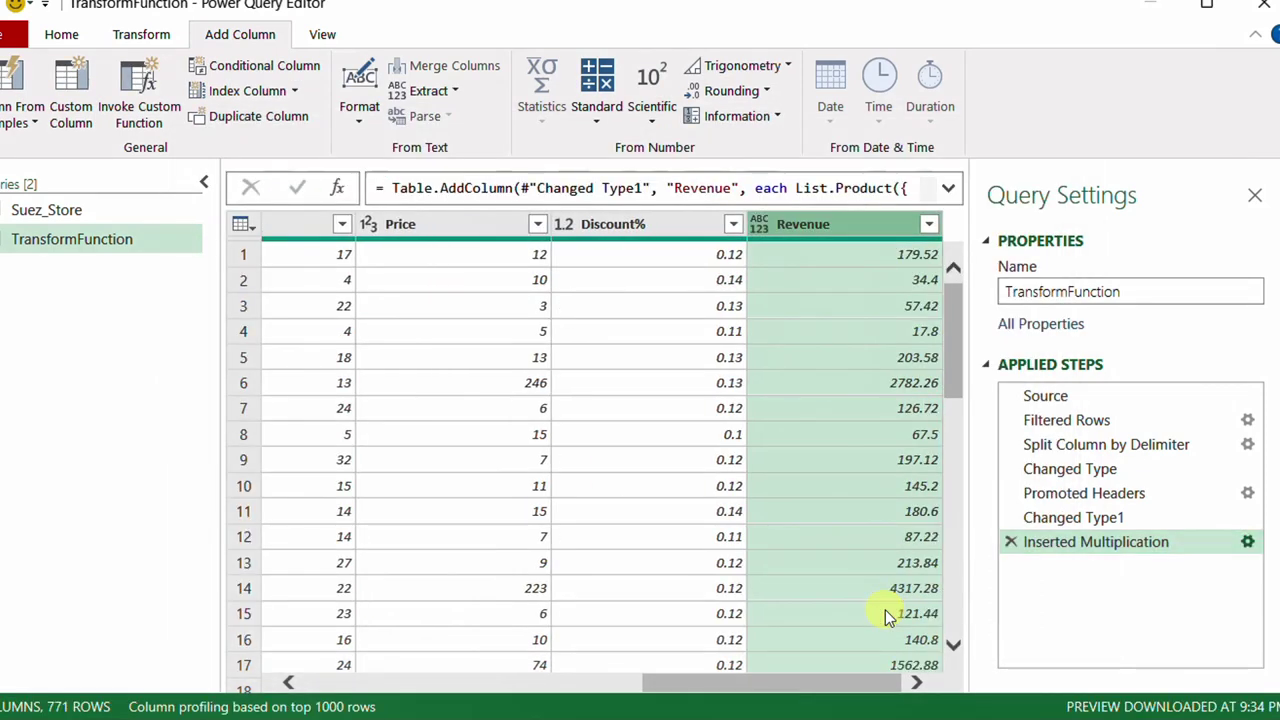
- Delete the Changed Type and Changed Type1 steps from the TransformFunction query
{"action": "left_click", "coordinate": [1070, 468]}
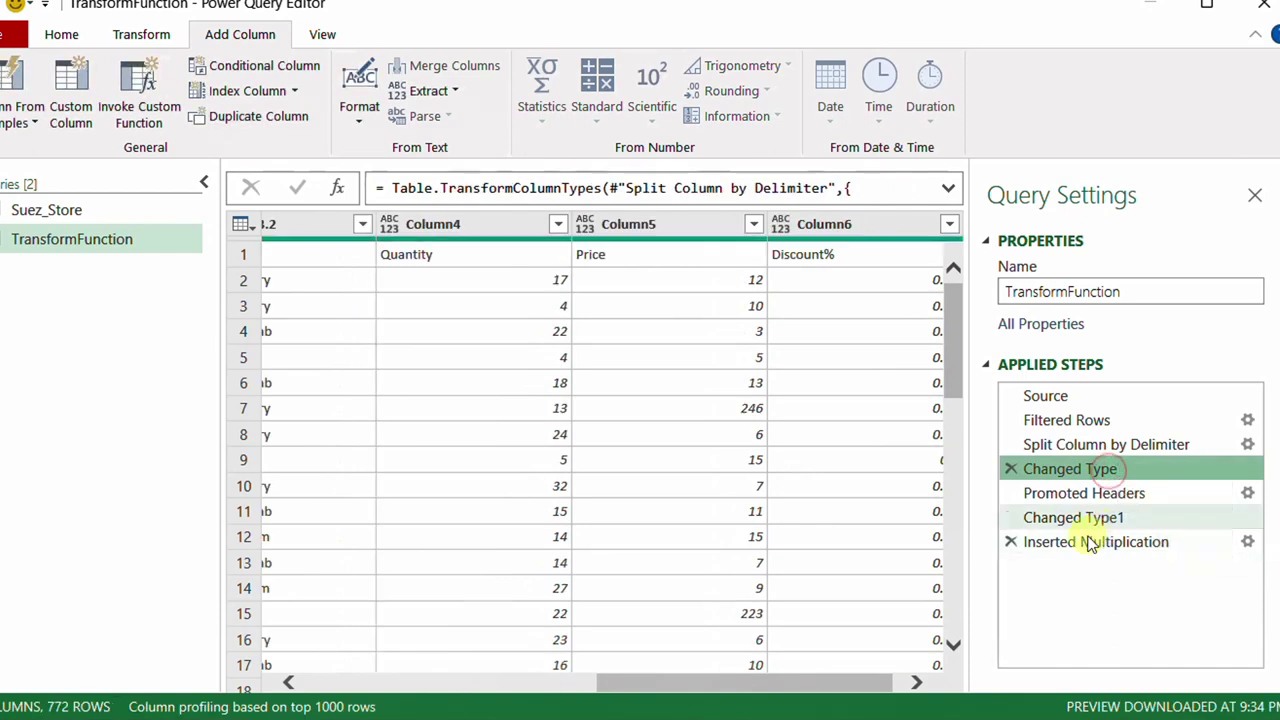
{"action": "left_click", "coordinate": [1010, 469]}
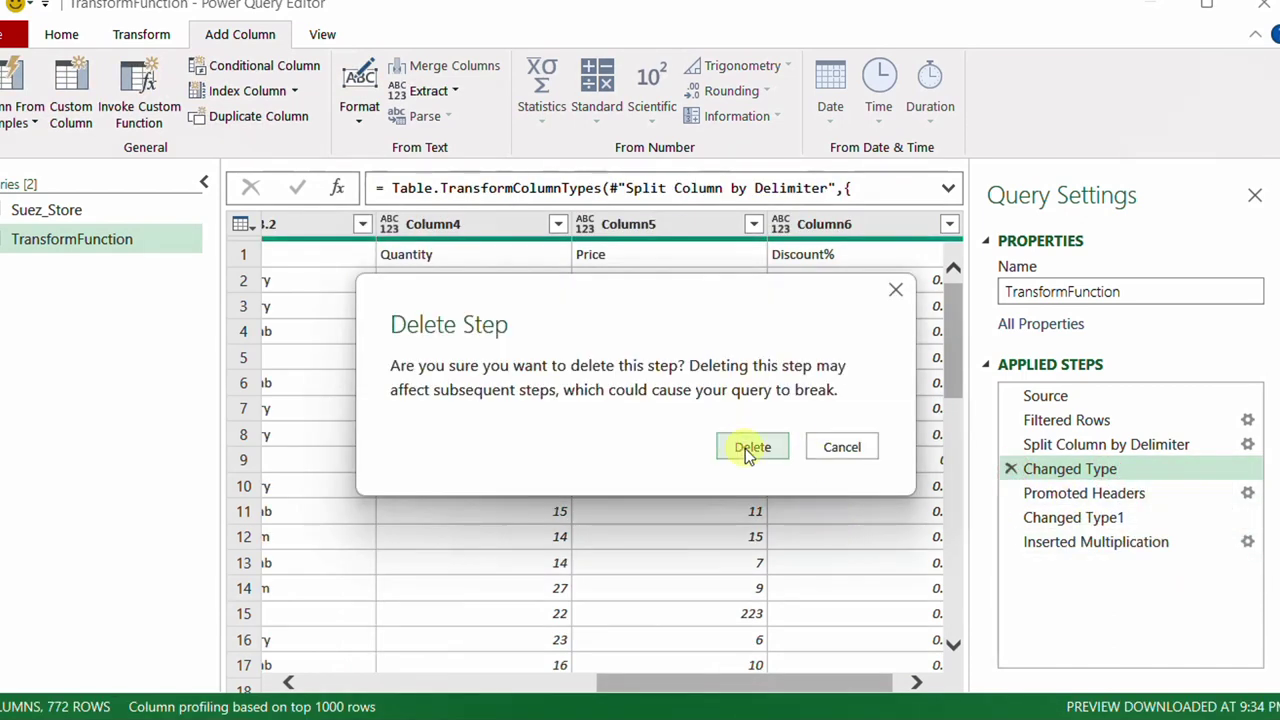
{"action": "left_click", "coordinate": [750, 448]}
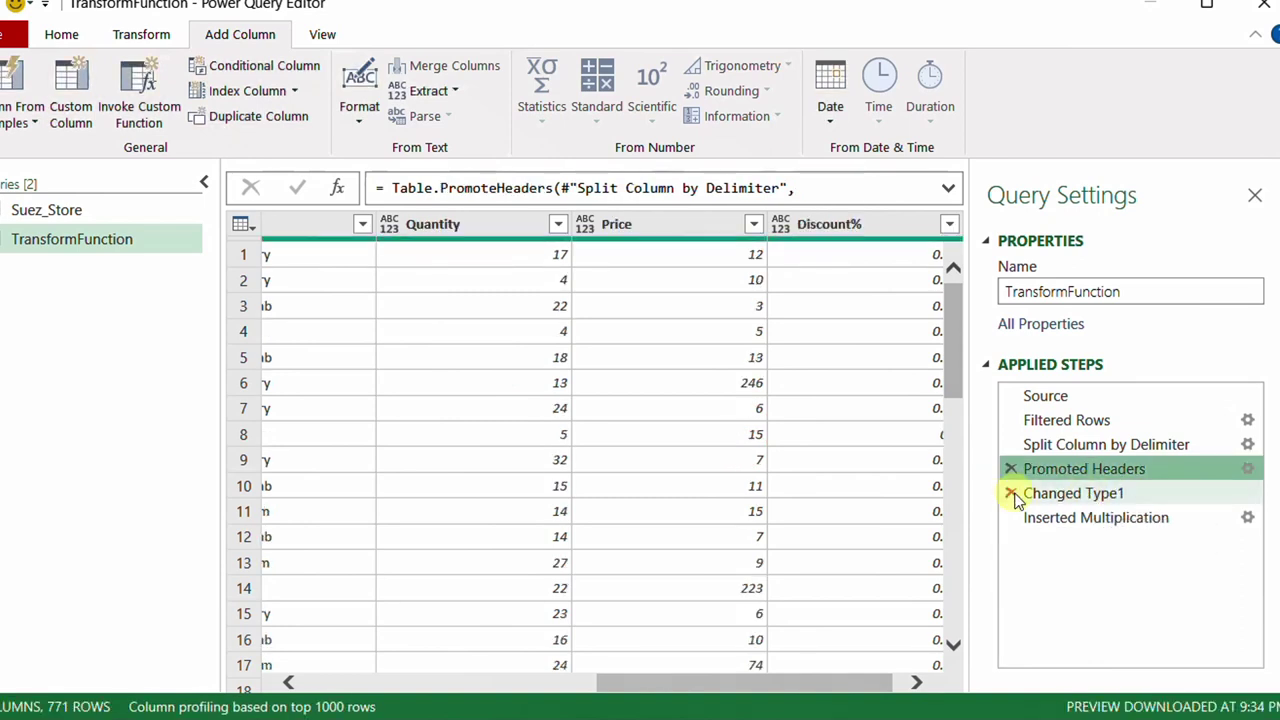
{"action": "left_click", "coordinate": [1010, 493]}
{"action": "left_click", "coordinate": [749, 445]}
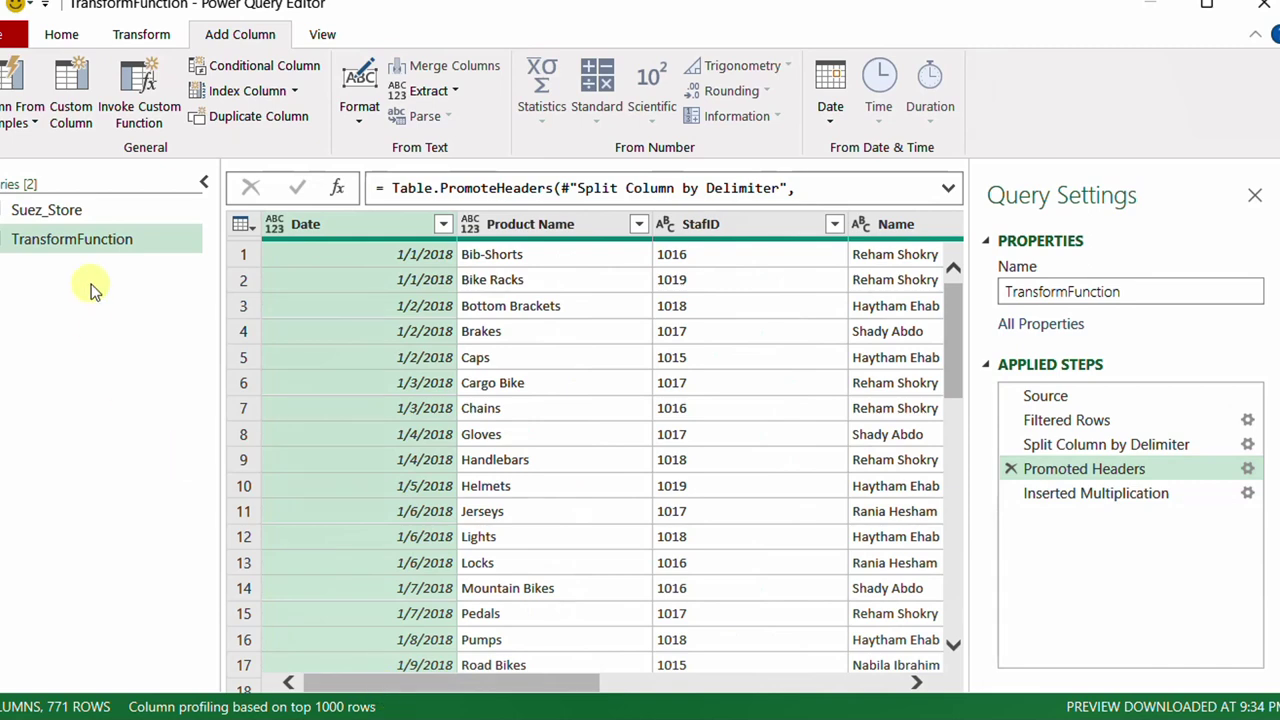
- Add the function declaration (MyTable as table)=> on a new line above let in the TransformFunction query's M code
{"action": "left_click", "coordinate": [322, 34]}
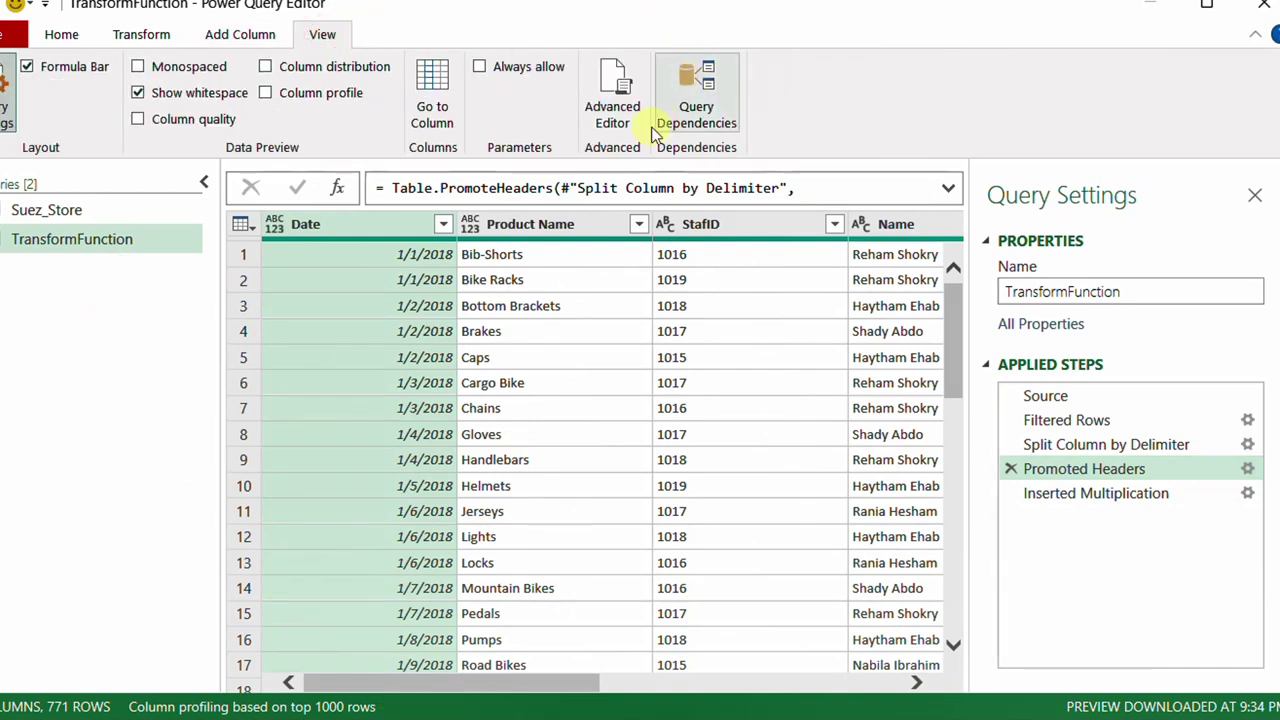
{"action": "left_click", "coordinate": [609, 112]}
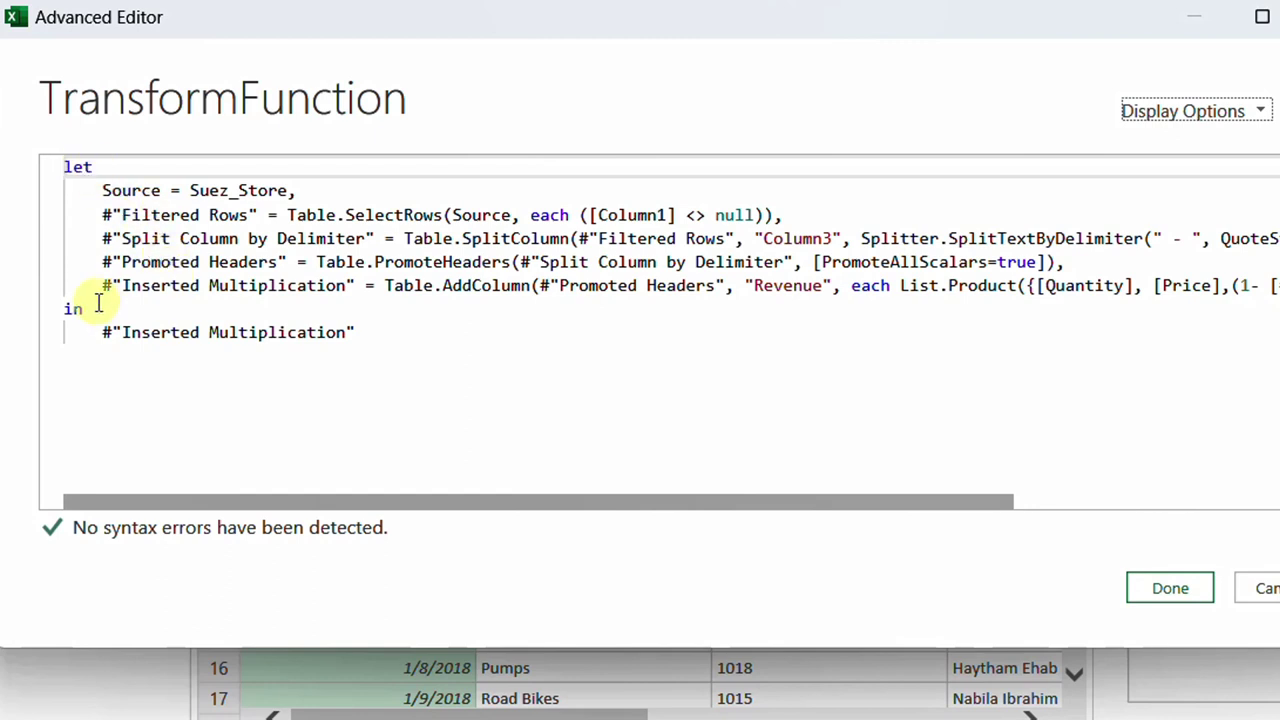
{"action": "left_click_drag", "start_coordinate": [360, 331], "coordinate": [103, 333]}
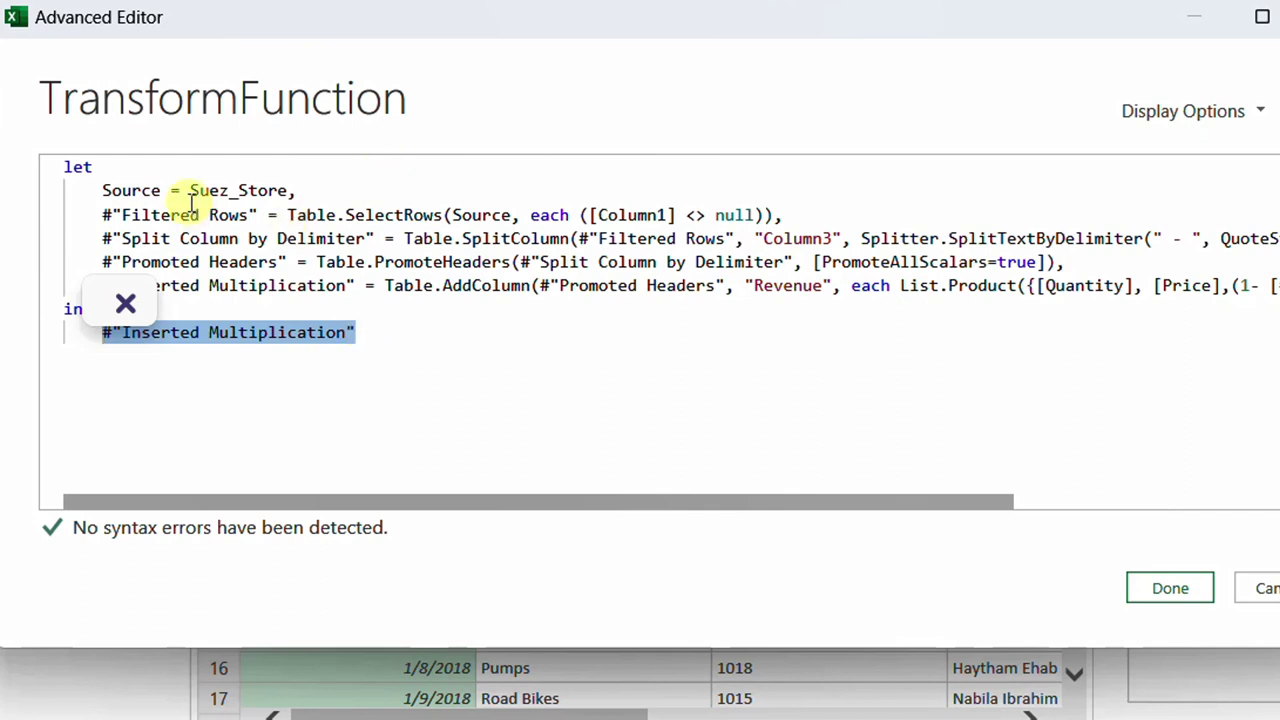
{"action": "left_click", "coordinate": [305, 189]}
{"action": "left_click_drag", "start_coordinate": [258, 191], "coordinate": [183, 190]}
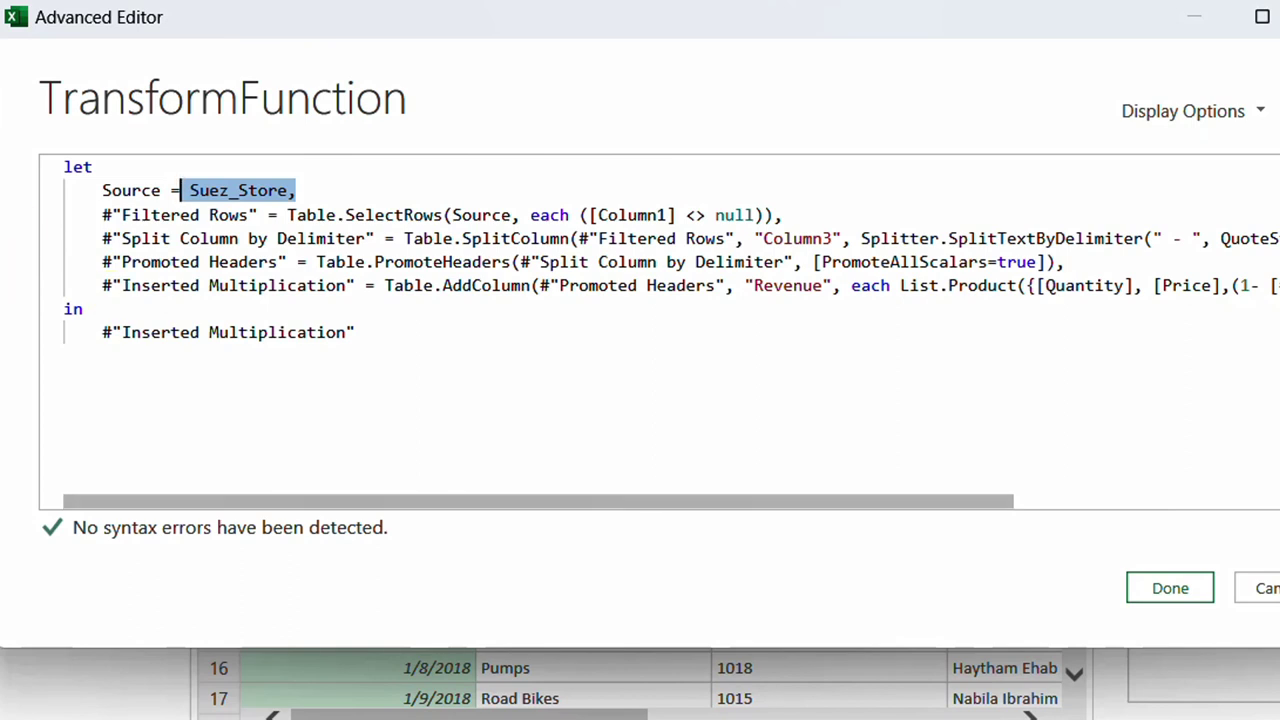
{"action": "left_click", "coordinate": [64, 168]}
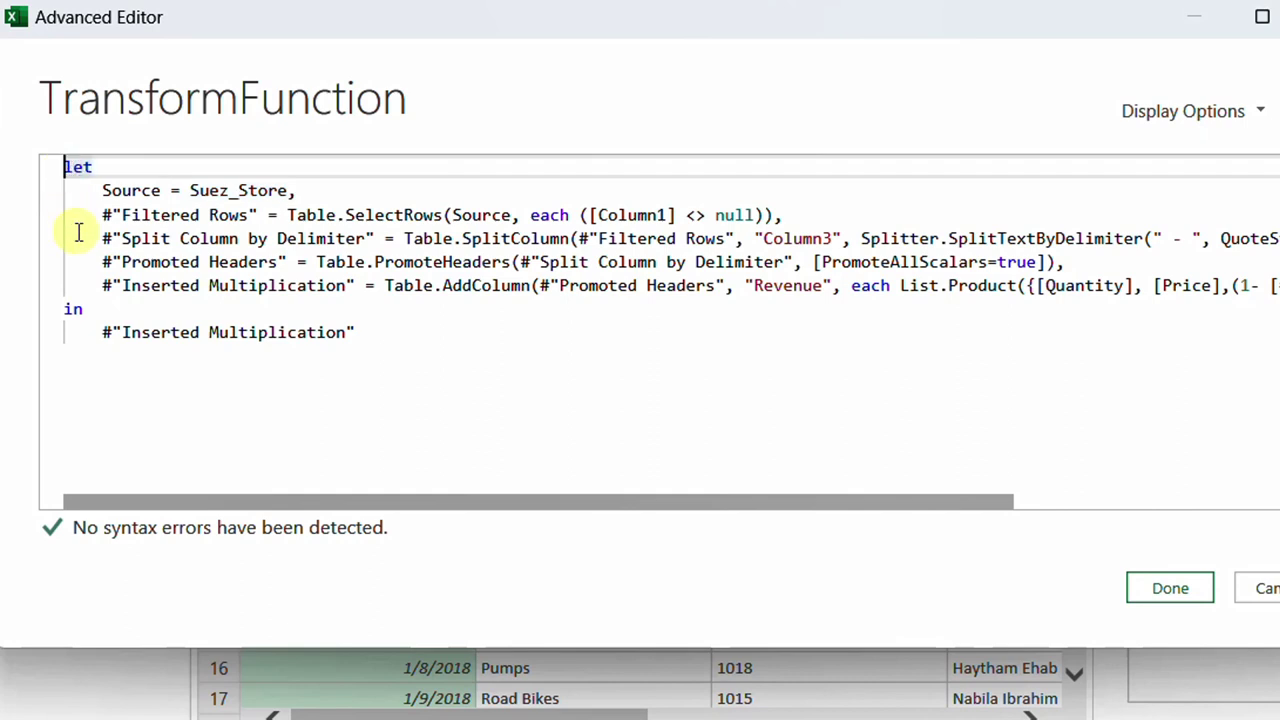
{"action": "key", "text": "Return"}
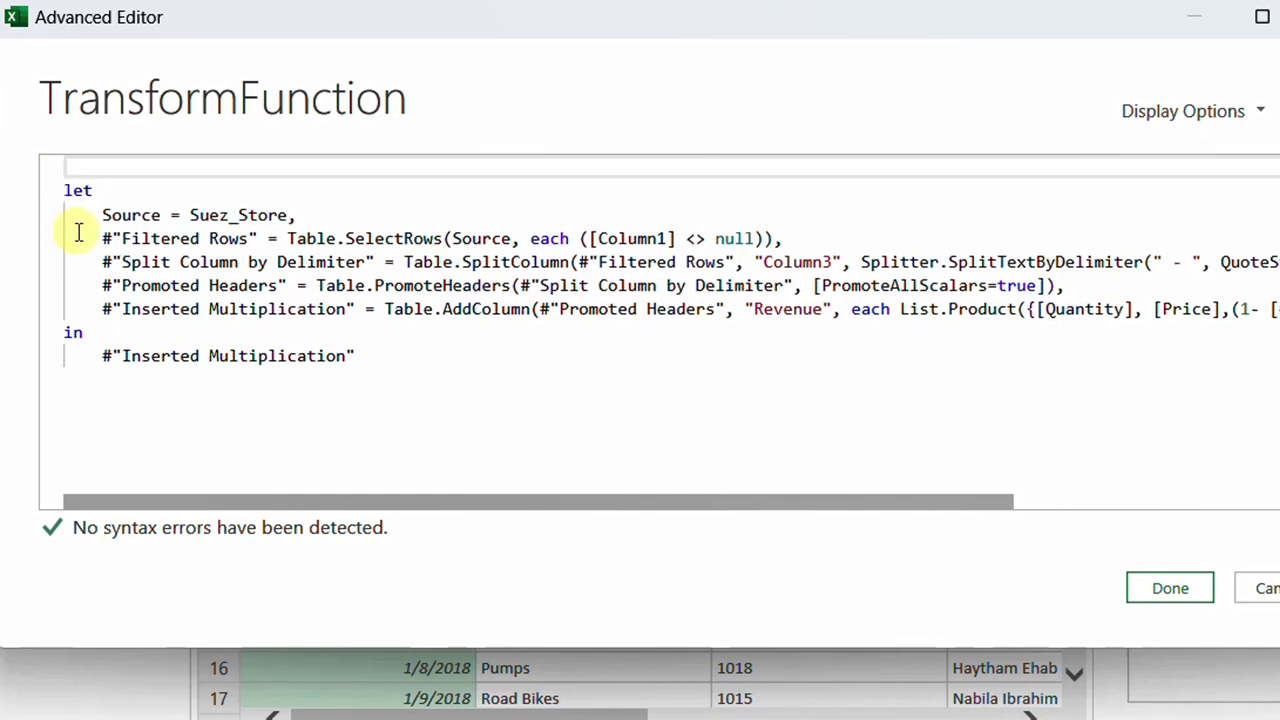
{"action": "type", "text": "()"}
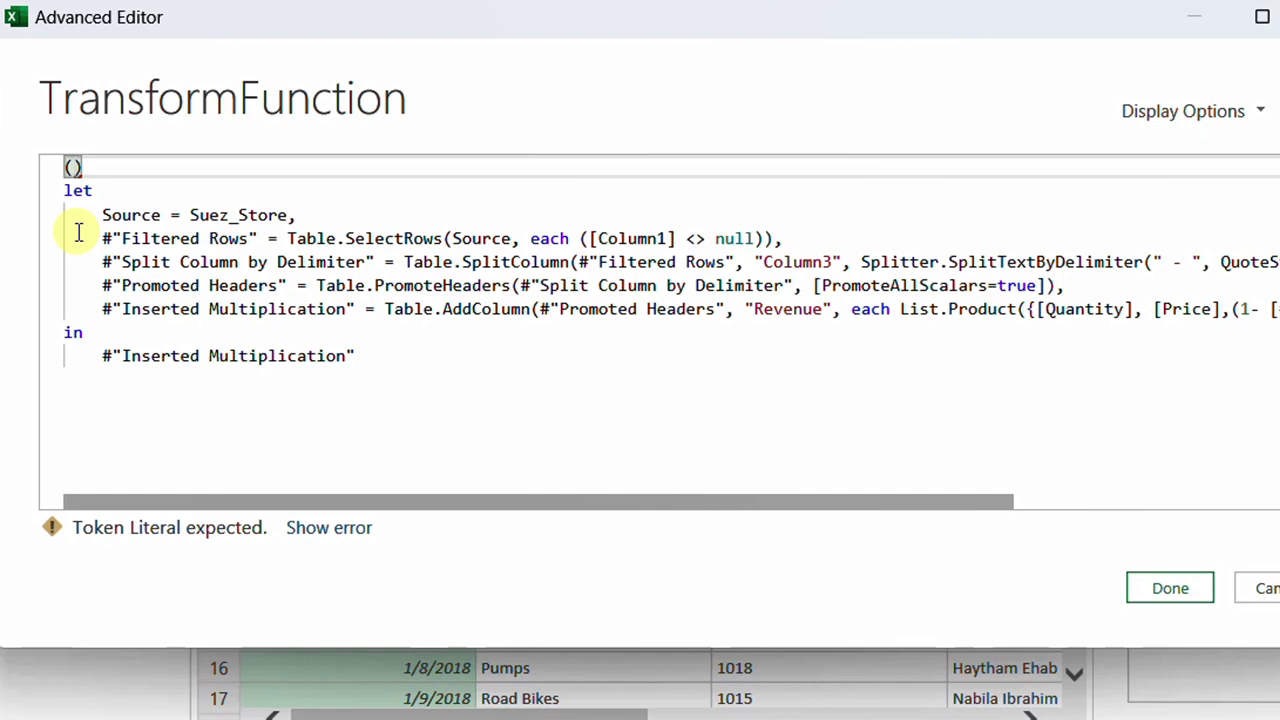
{"action": "type", "text": "MyTab"}
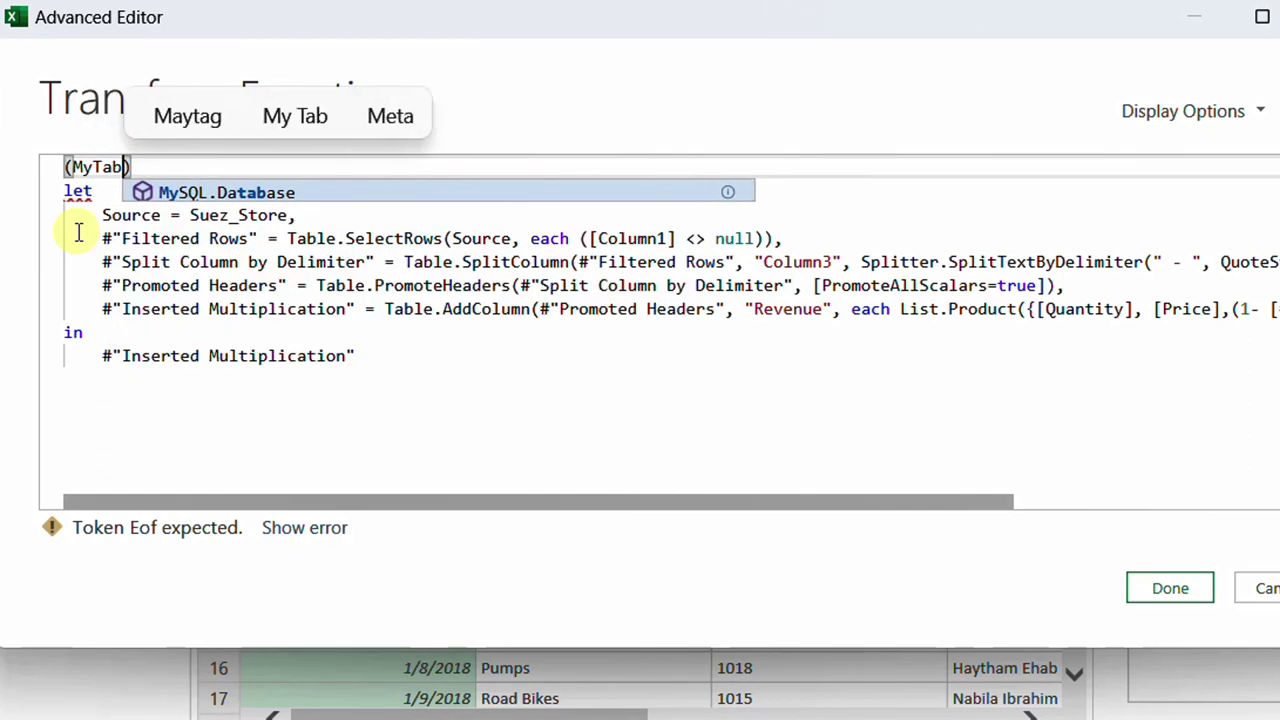
{"action": "type", "text": "le "}
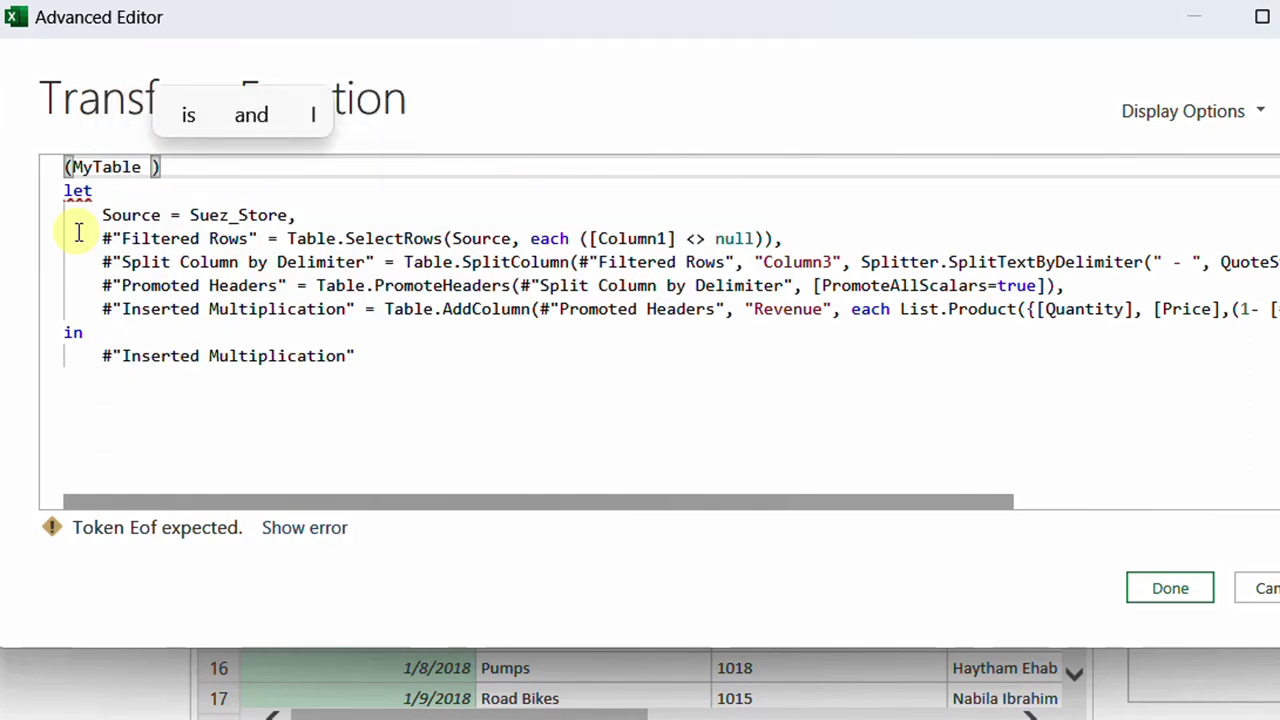
{"action": "type", "text": "as tabe"}
{"action": "key", "text": "BackSpace"}
{"action": "type", "text": "le"}
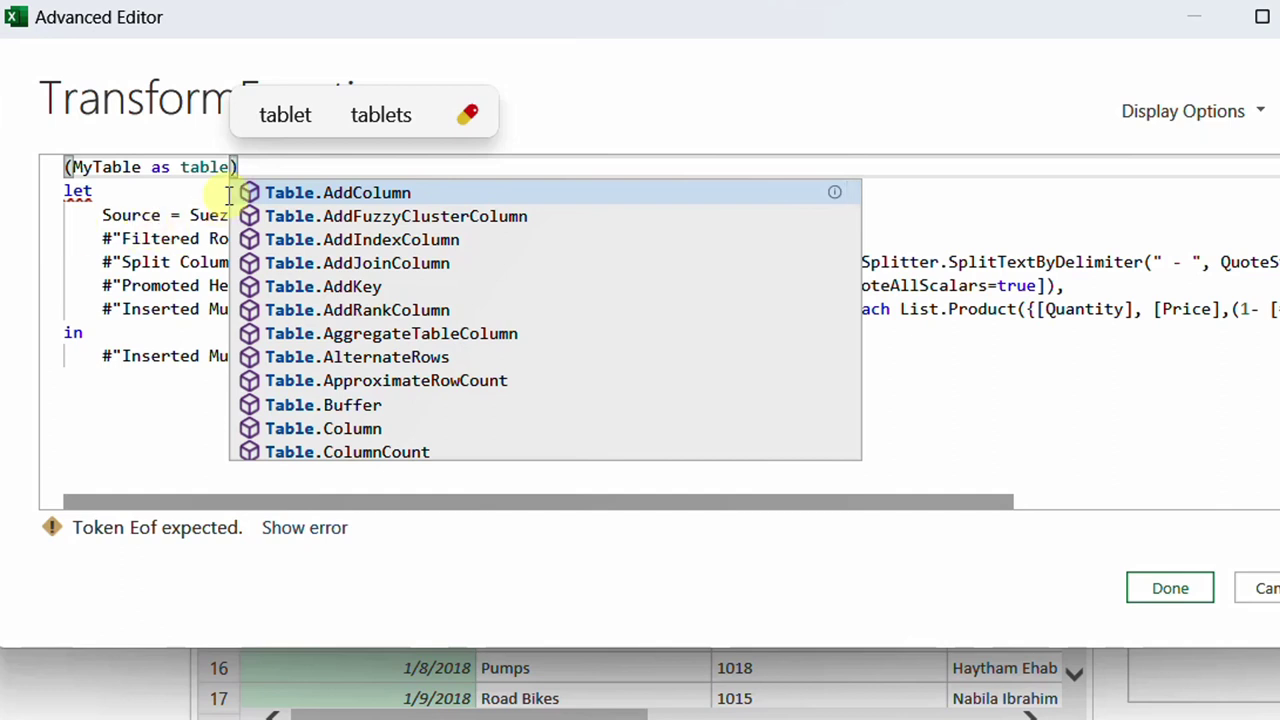
{"action": "left_click", "coordinate": [268, 168]}
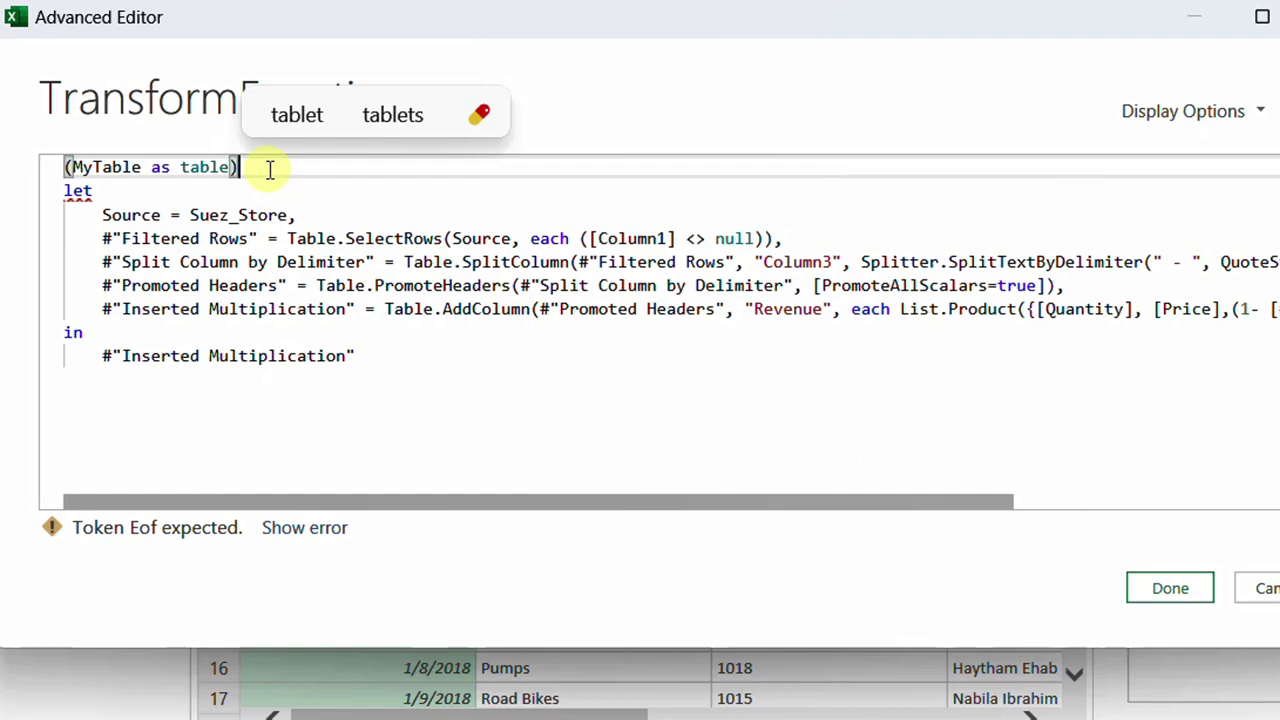
{"action": "type", "text": "=>"}
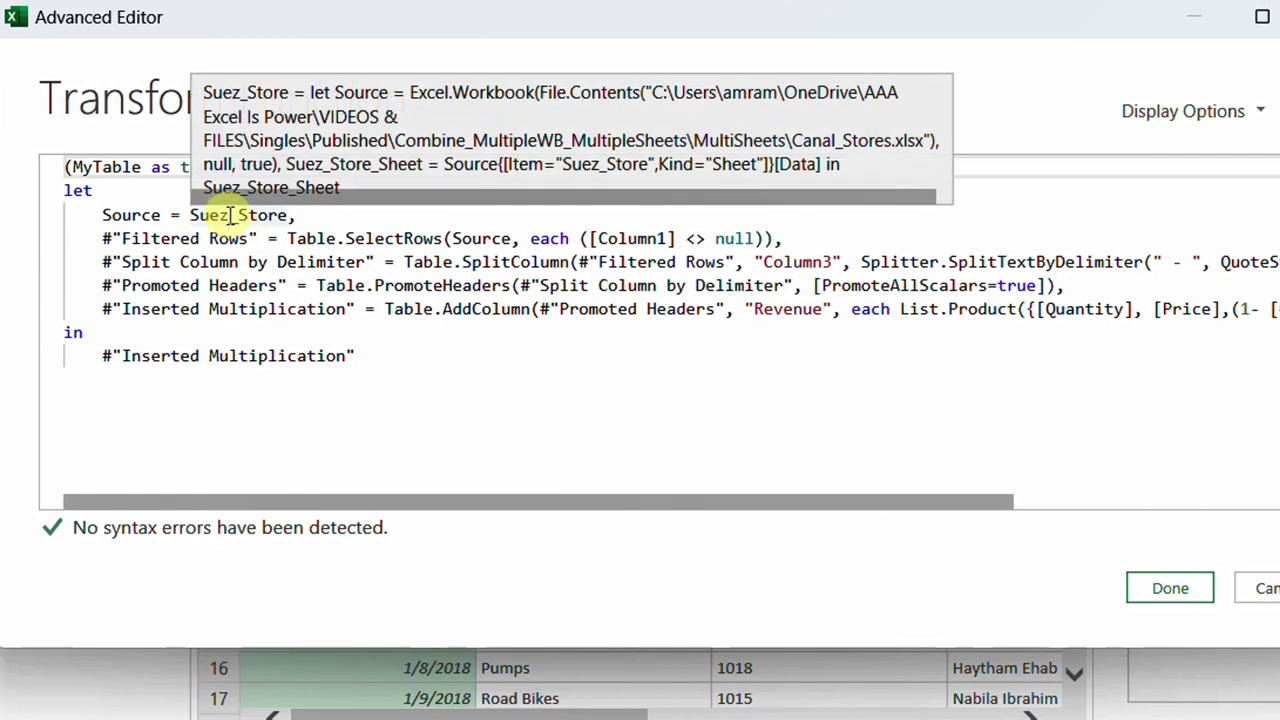
- Remove the Source = Suez_Store line, make Table.SelectRows refer to MyTable instead of Source, and apply the code
{"action": "left_click_drag", "start_coordinate": [322, 220], "coordinate": [102, 216]}
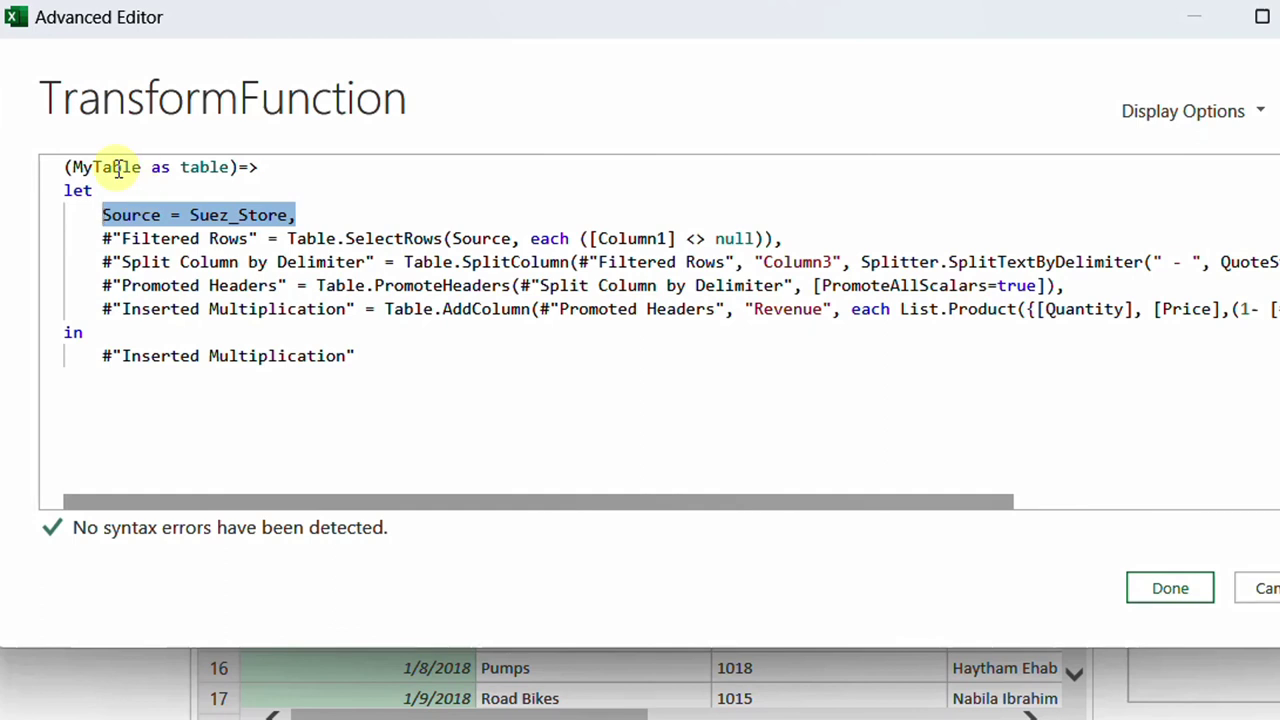
{"action": "key", "text": "Delete"}
{"action": "key", "text": "Delete"}
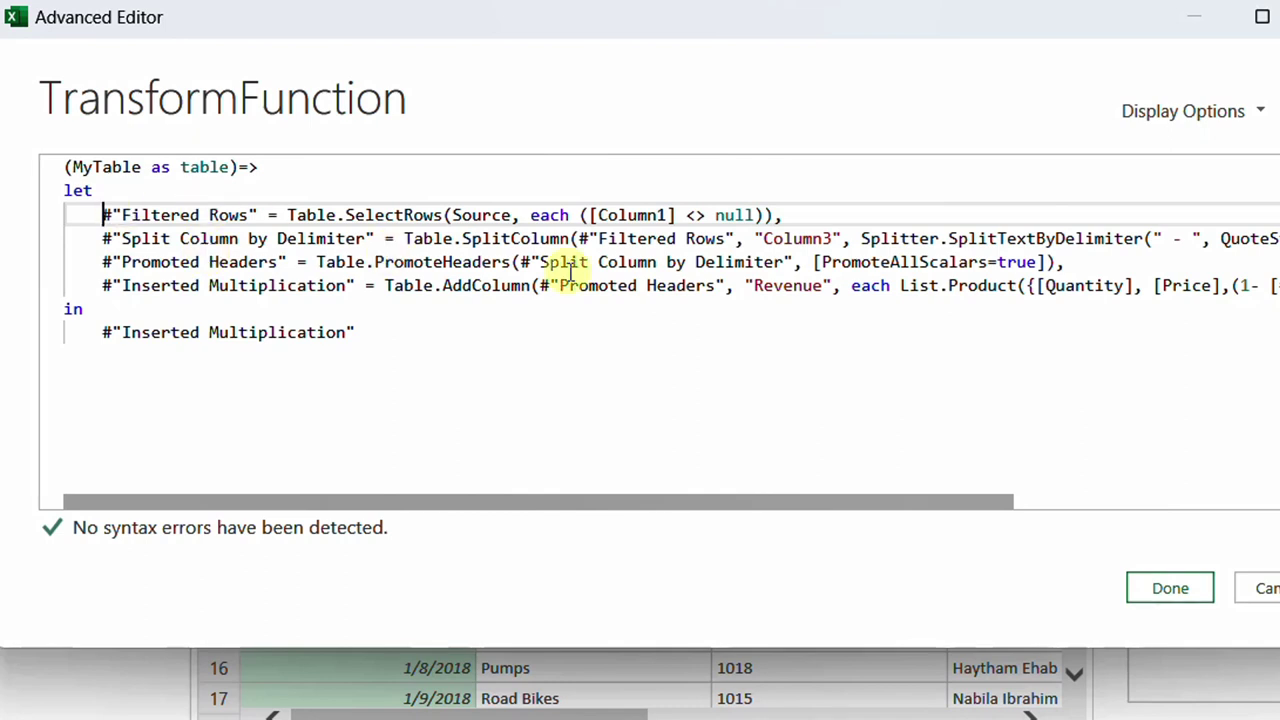
{"action": "left_click_drag", "start_coordinate": [452, 214], "coordinate": [510, 214]}
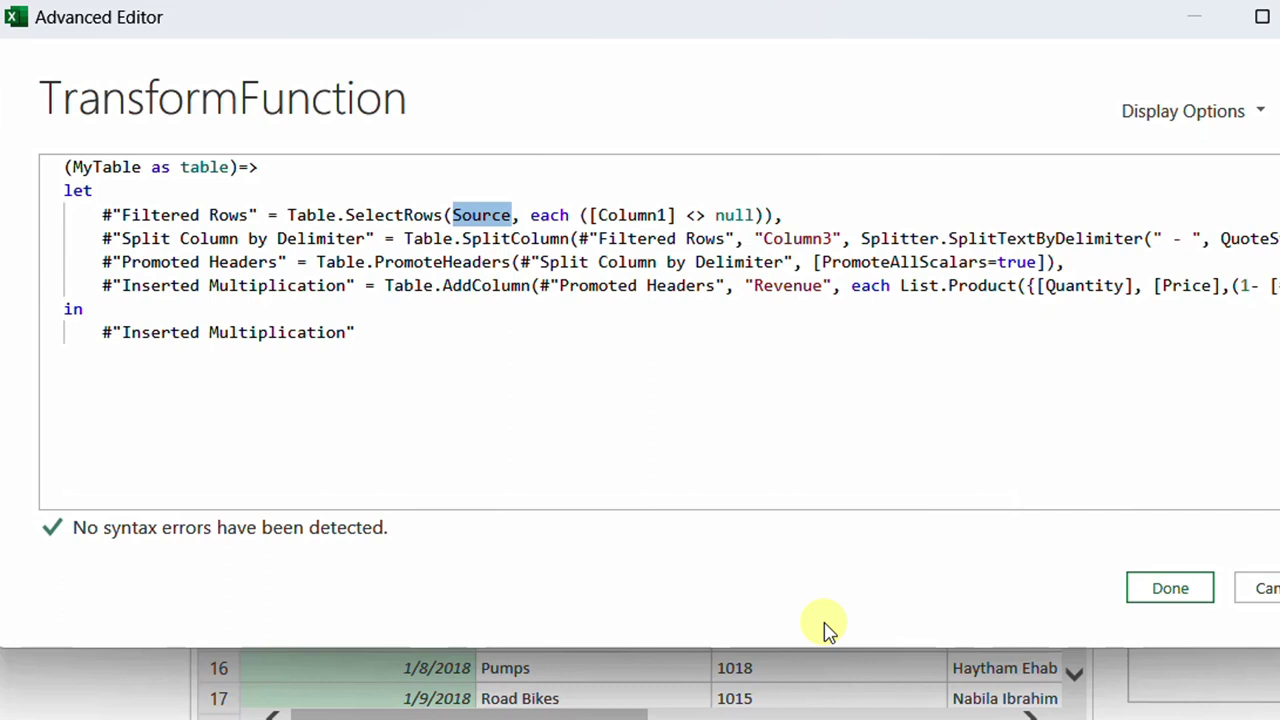
{"action": "type", "text": "M"}
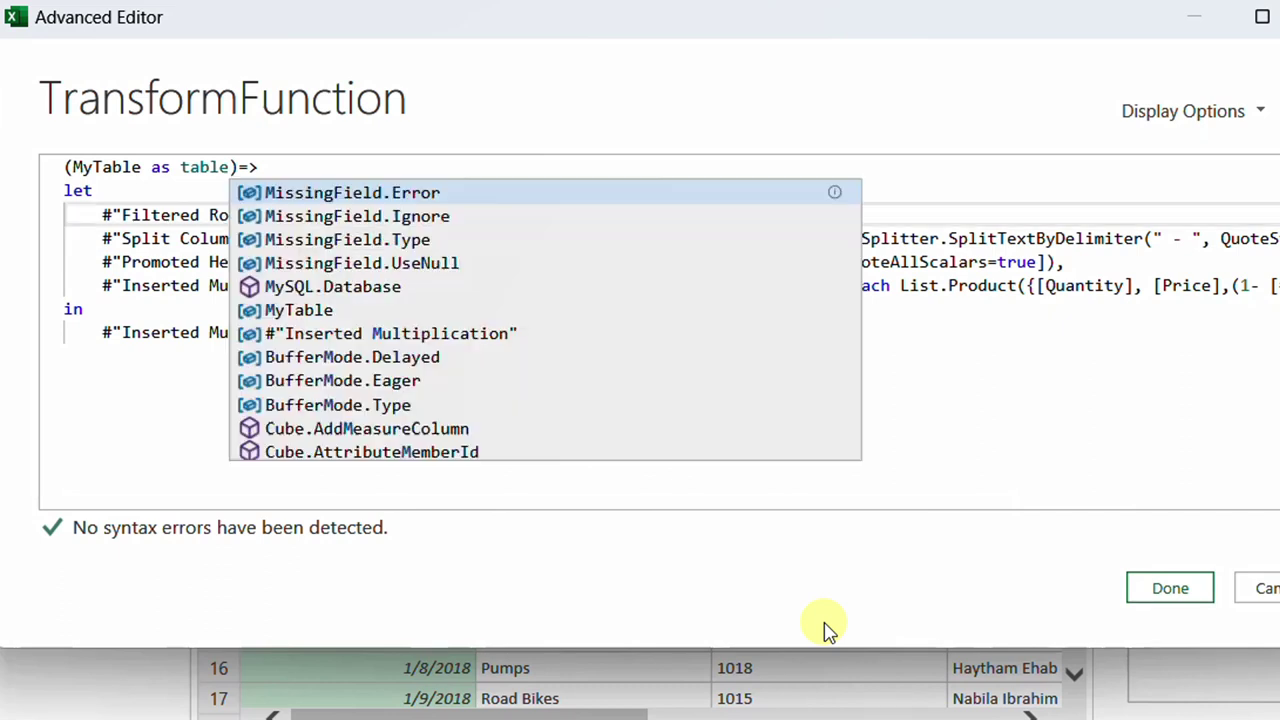
{"action": "type", "text": "yTable, each ([Column1] <> null)),"}
{"action": "left_click", "coordinate": [1166, 591]}
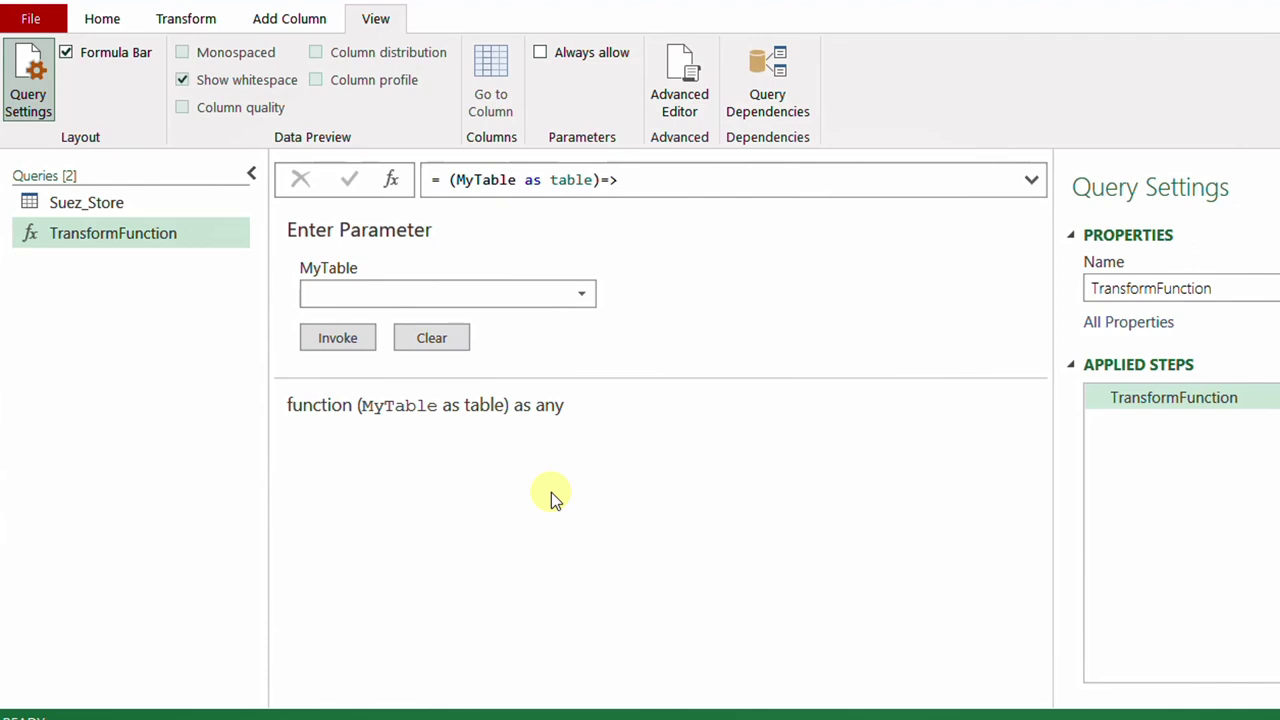
- Review the raw table in the Suez_Store query and return to the TransformFunction function
{"action": "left_click", "coordinate": [118, 206]}
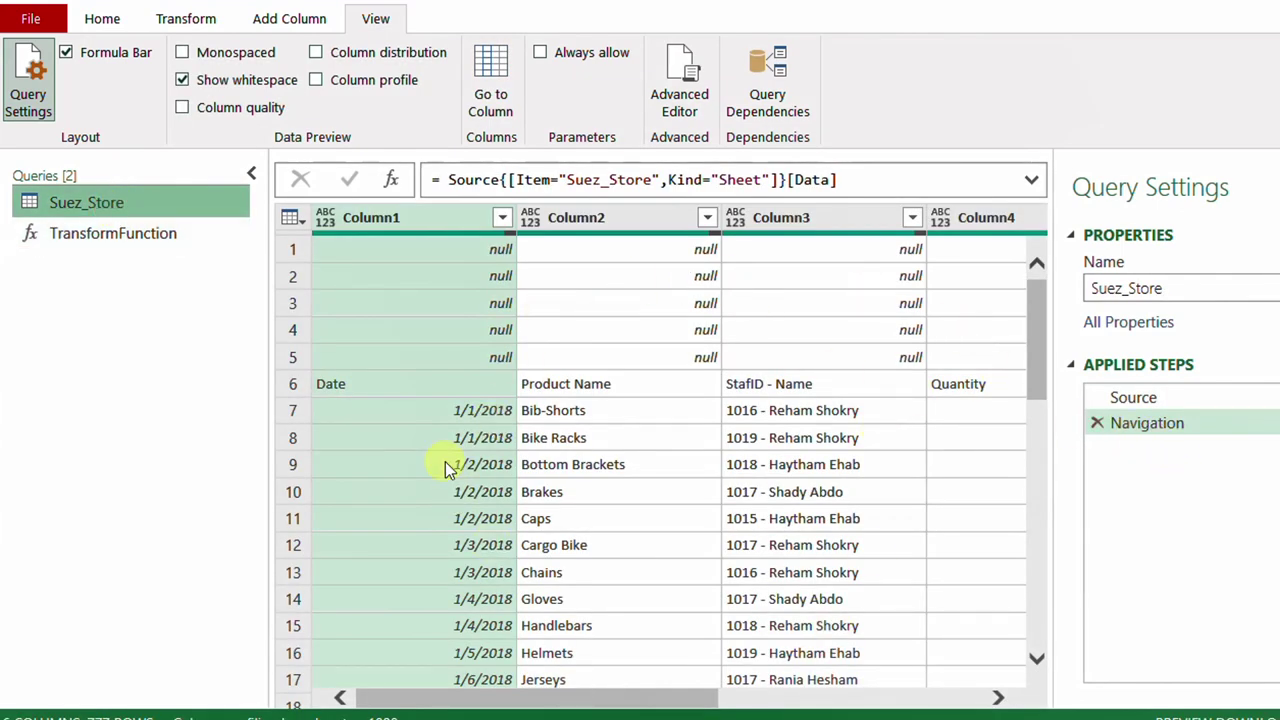
{"action": "left_click", "coordinate": [140, 237]}
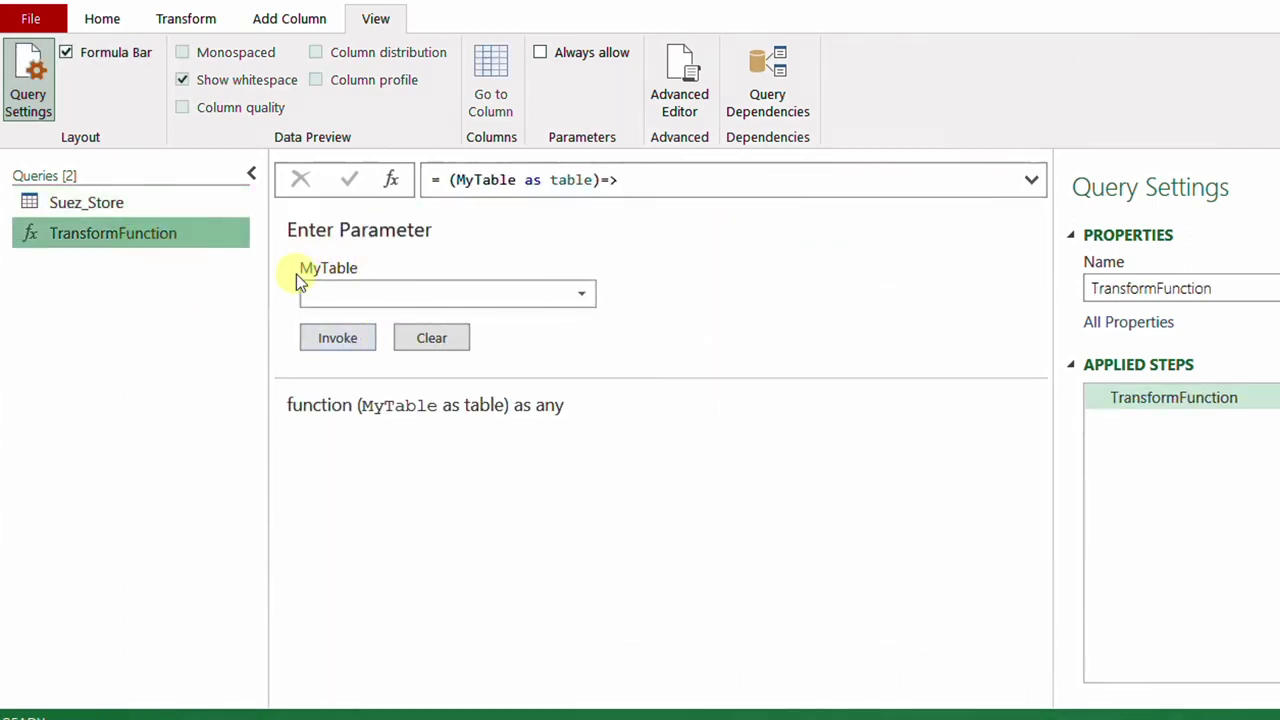
- Test TransformFunction by invoking it with Suez_Store as the MyTable parameter and review the resulting table
{"action": "left_click", "coordinate": [503, 293]}
{"action": "left_click", "coordinate": [351, 321]}
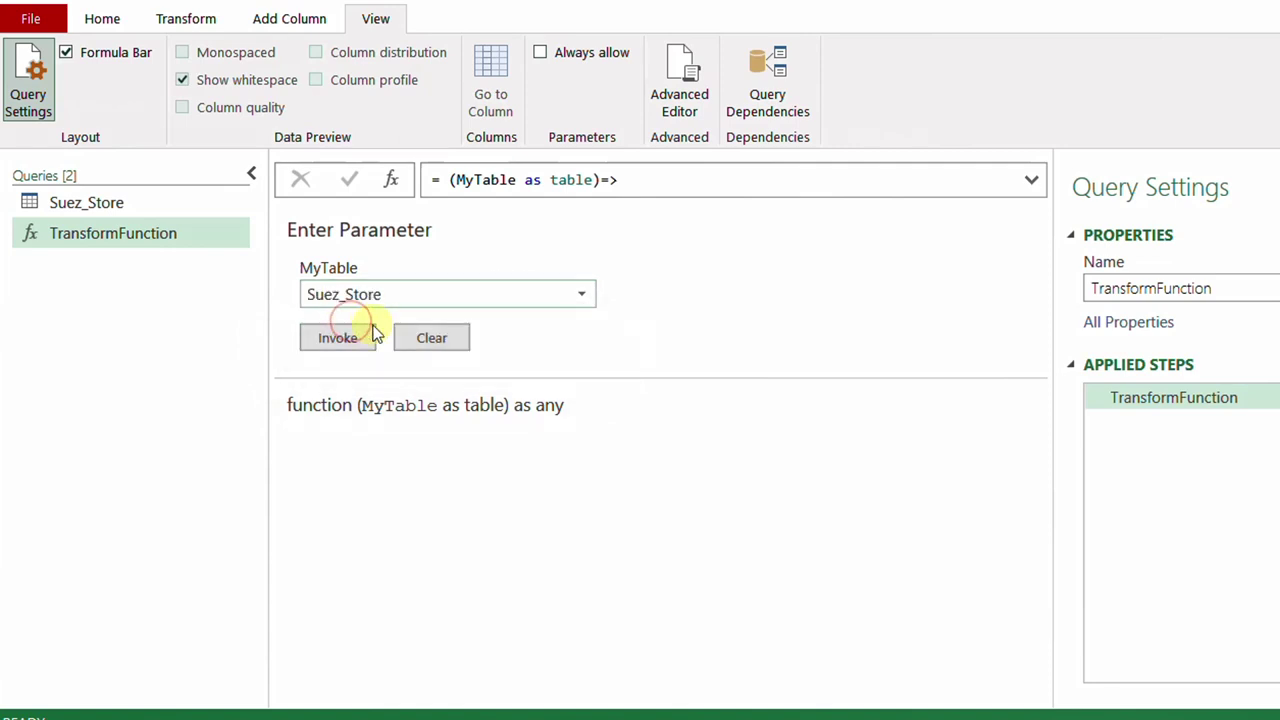
{"action": "left_click", "coordinate": [340, 337]}
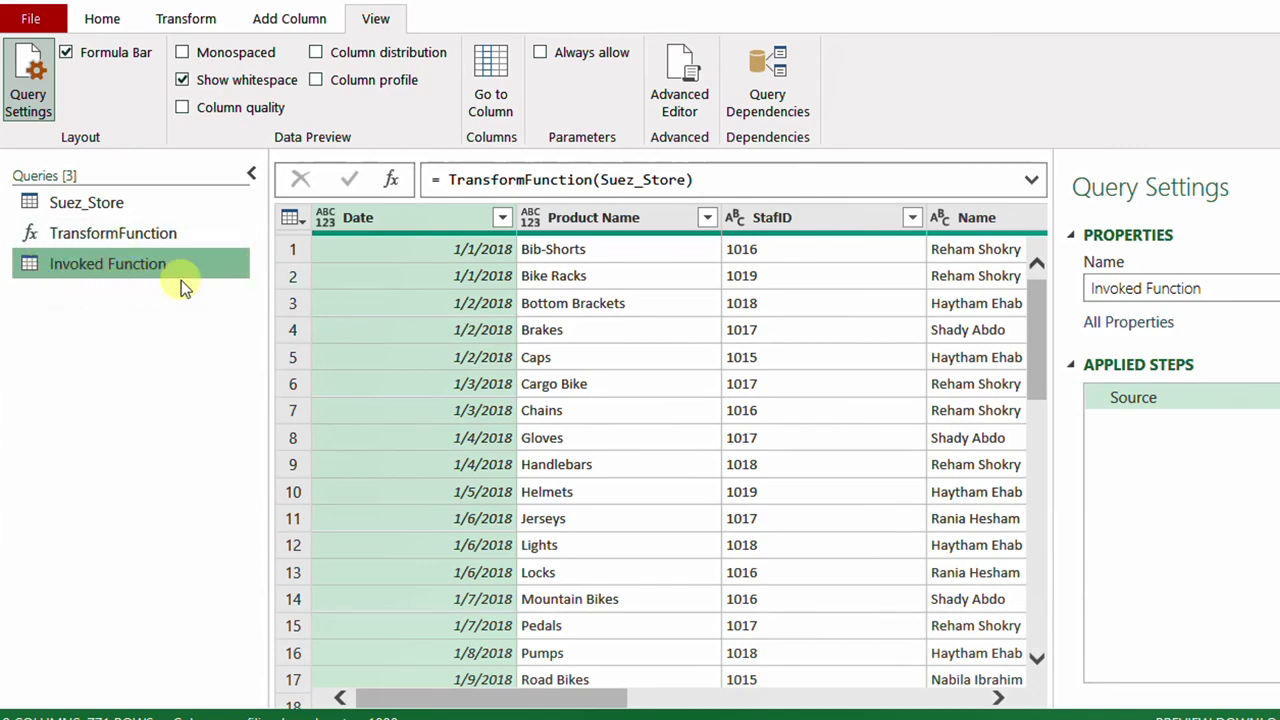
{"action": "left_click_drag", "start_coordinate": [486, 700], "coordinate": [466, 623]}
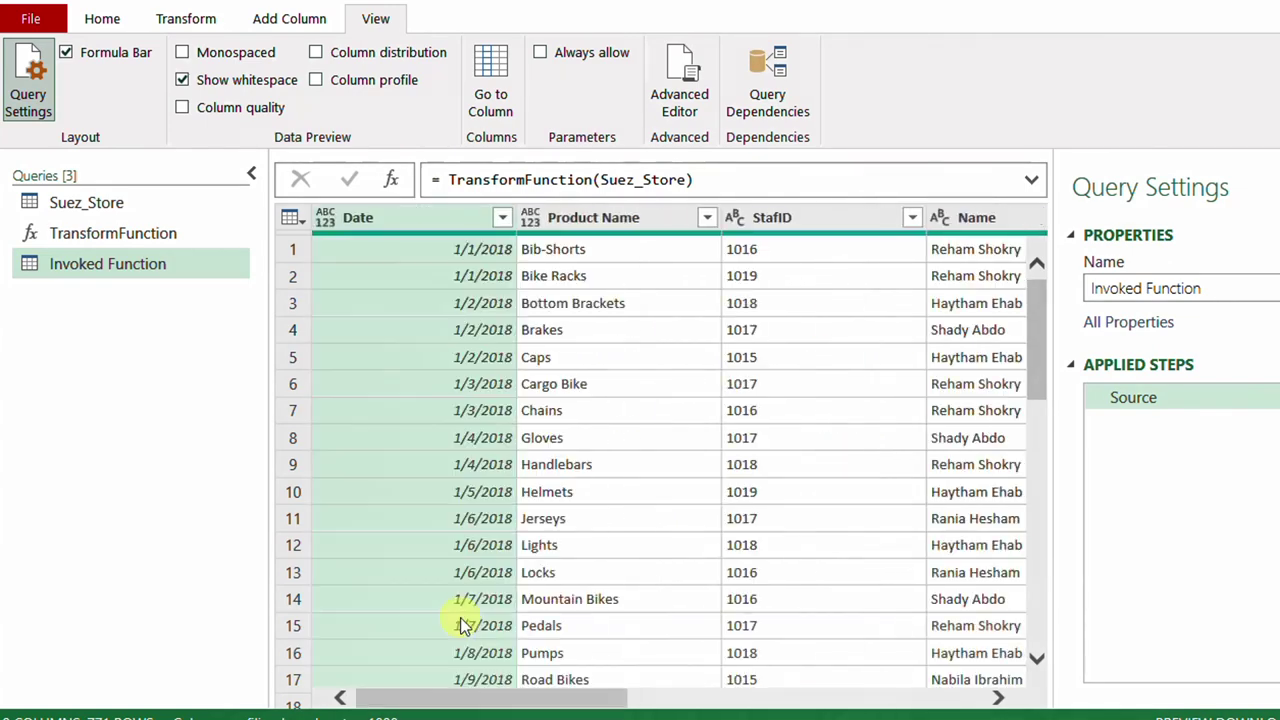
- Delete the Invoked Function query and return to TransformFunction
{"action": "right_click", "coordinate": [172, 272]}
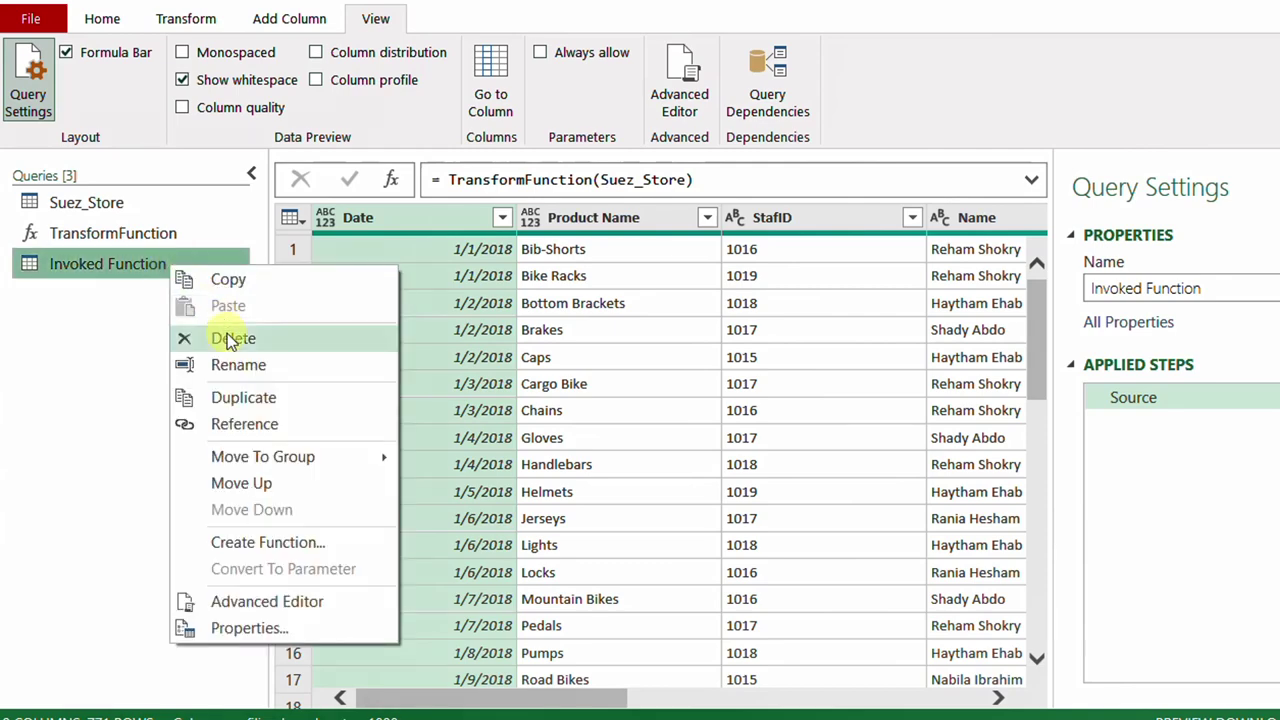
{"action": "left_click", "coordinate": [232, 340]}
{"action": "left_click", "coordinate": [172, 245]}
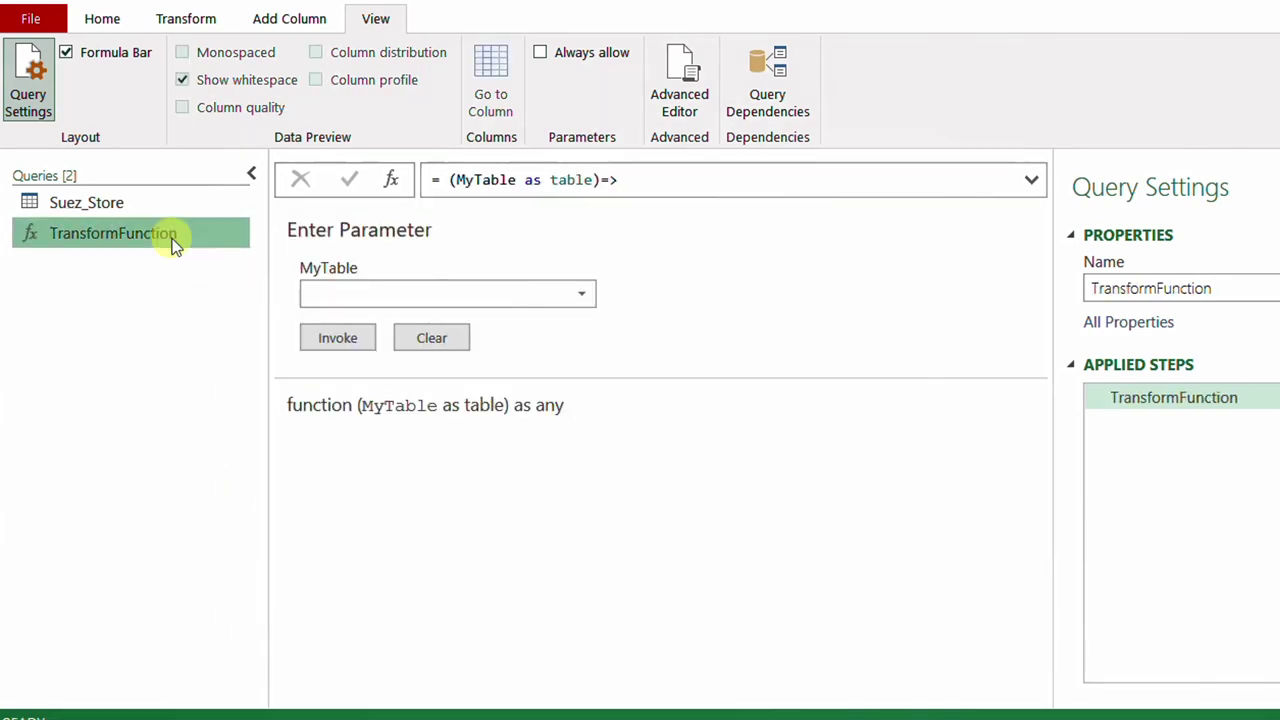
- Close the query editor and load the Suez_Store and TransformFunction queries as connections only
{"action": "left_click", "coordinate": [100, 21]}
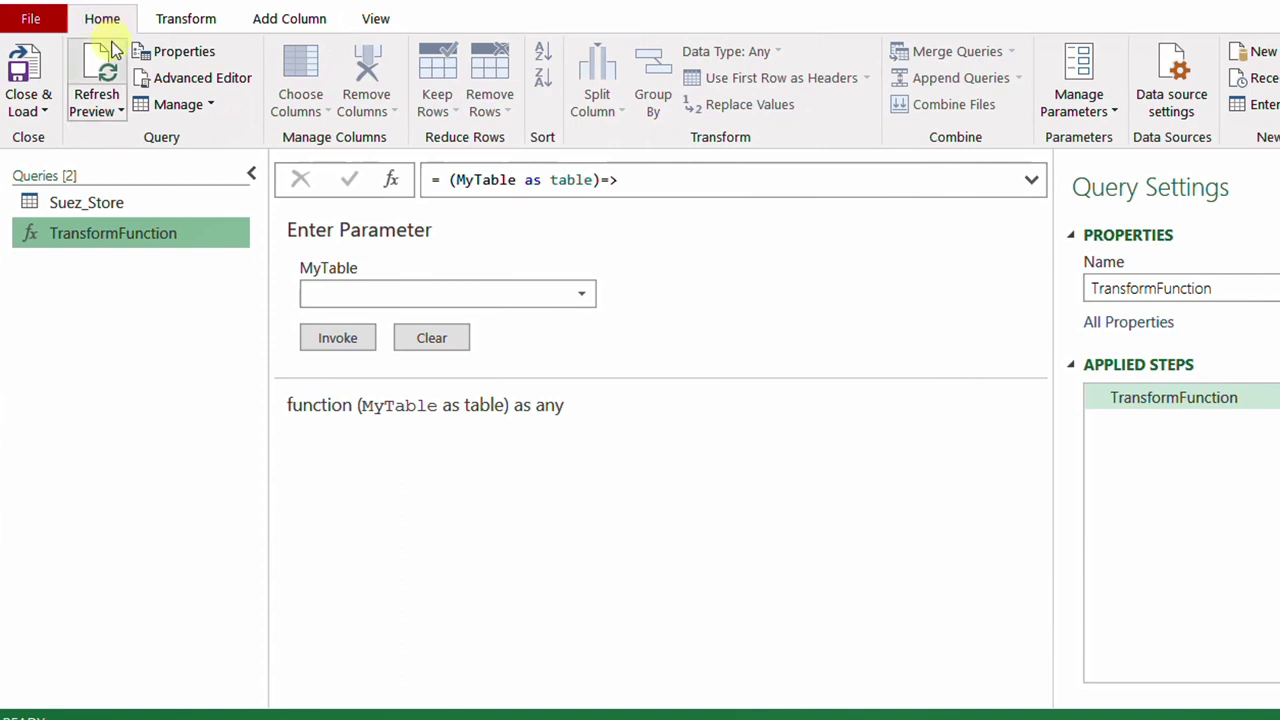
{"action": "left_click", "coordinate": [28, 108]}
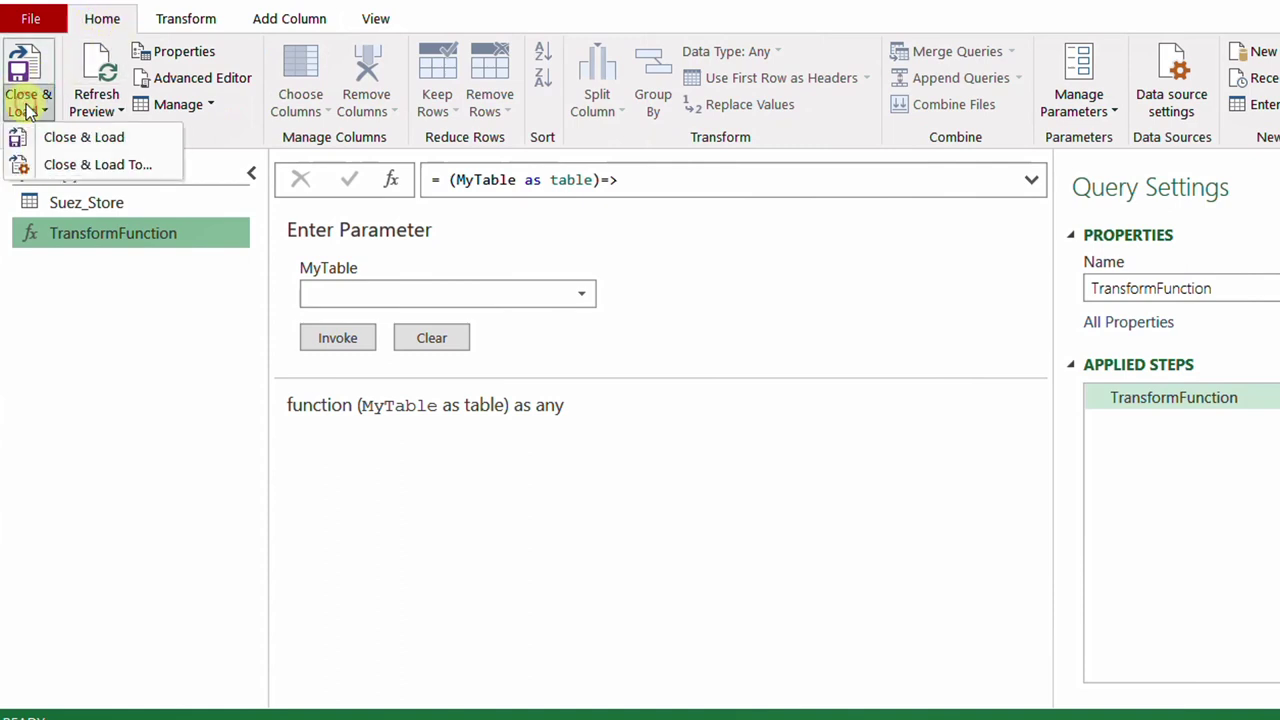
{"action": "left_click", "coordinate": [81, 165]}
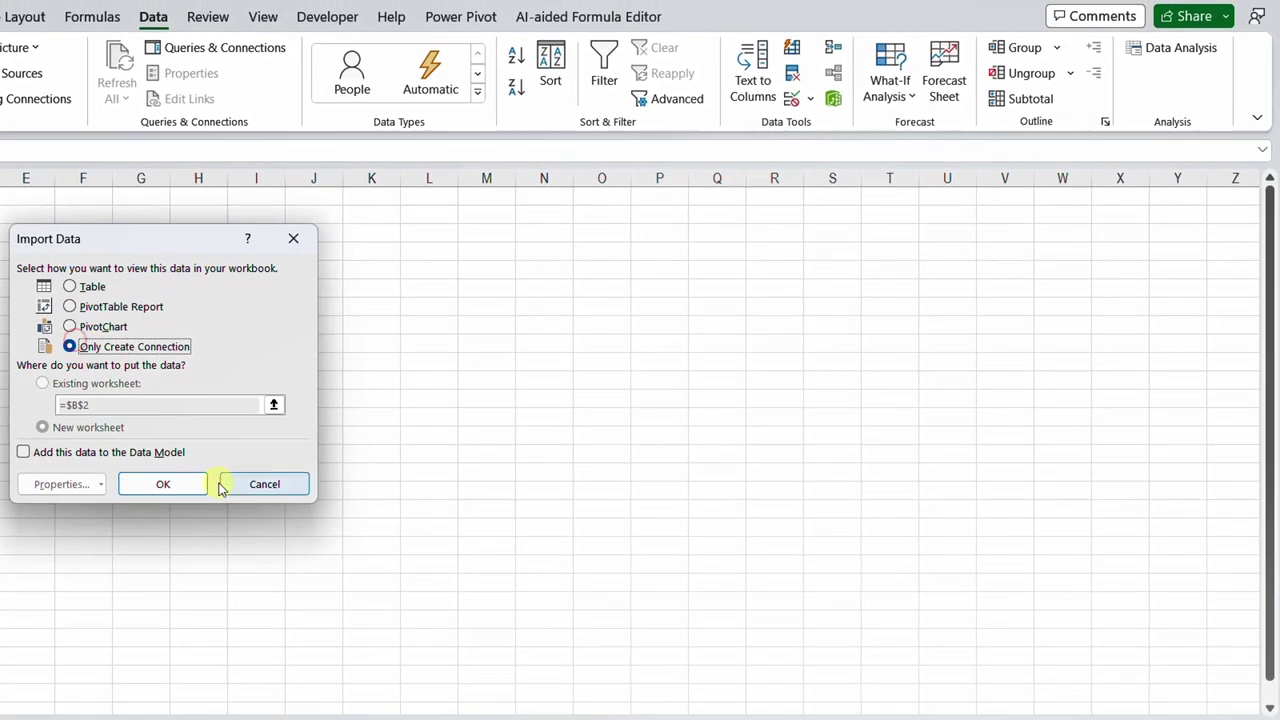
{"action": "left_click", "coordinate": [163, 484]}
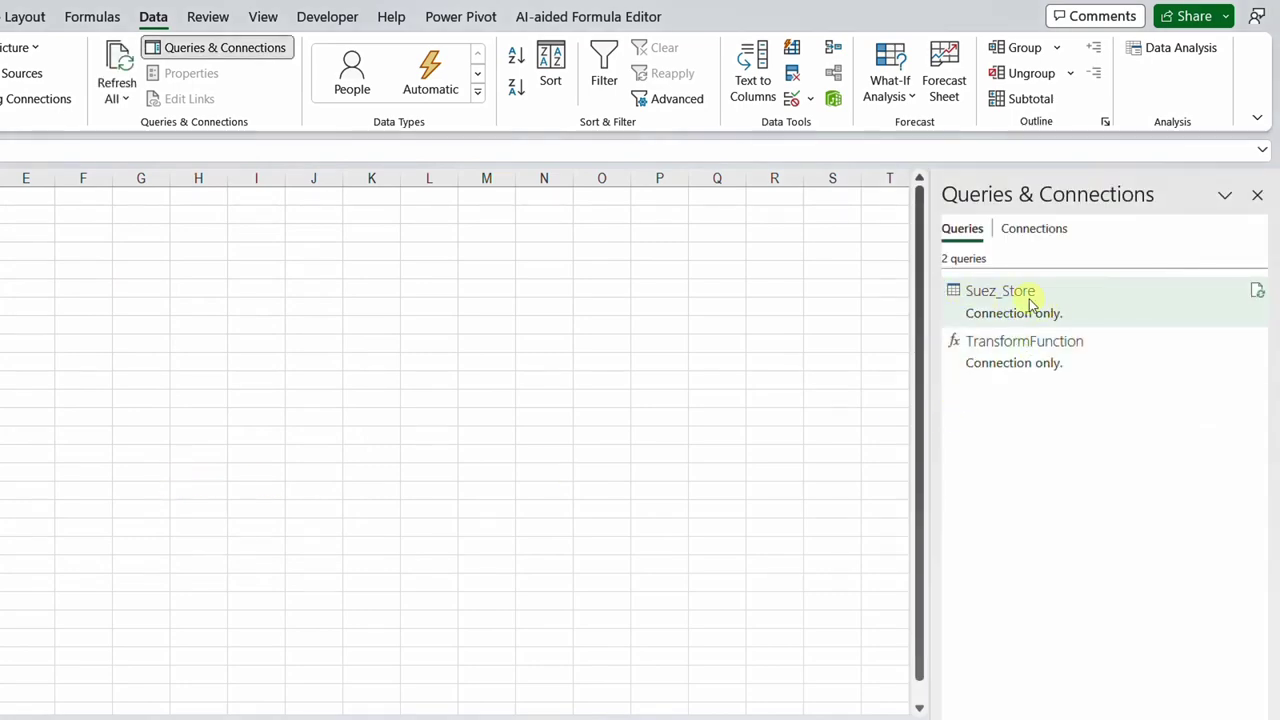
{"action": "mouse_move", "coordinate": [1044, 300]}
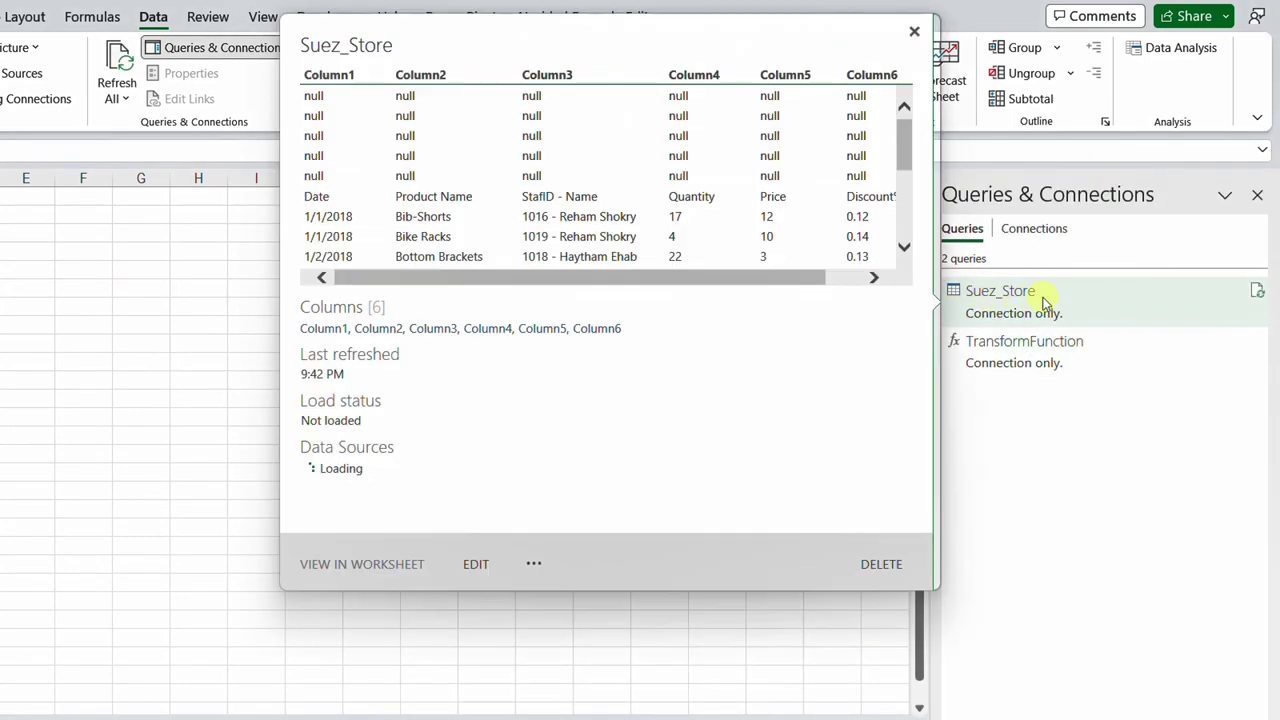
{"action": "mouse_move", "coordinate": [968, 366]}
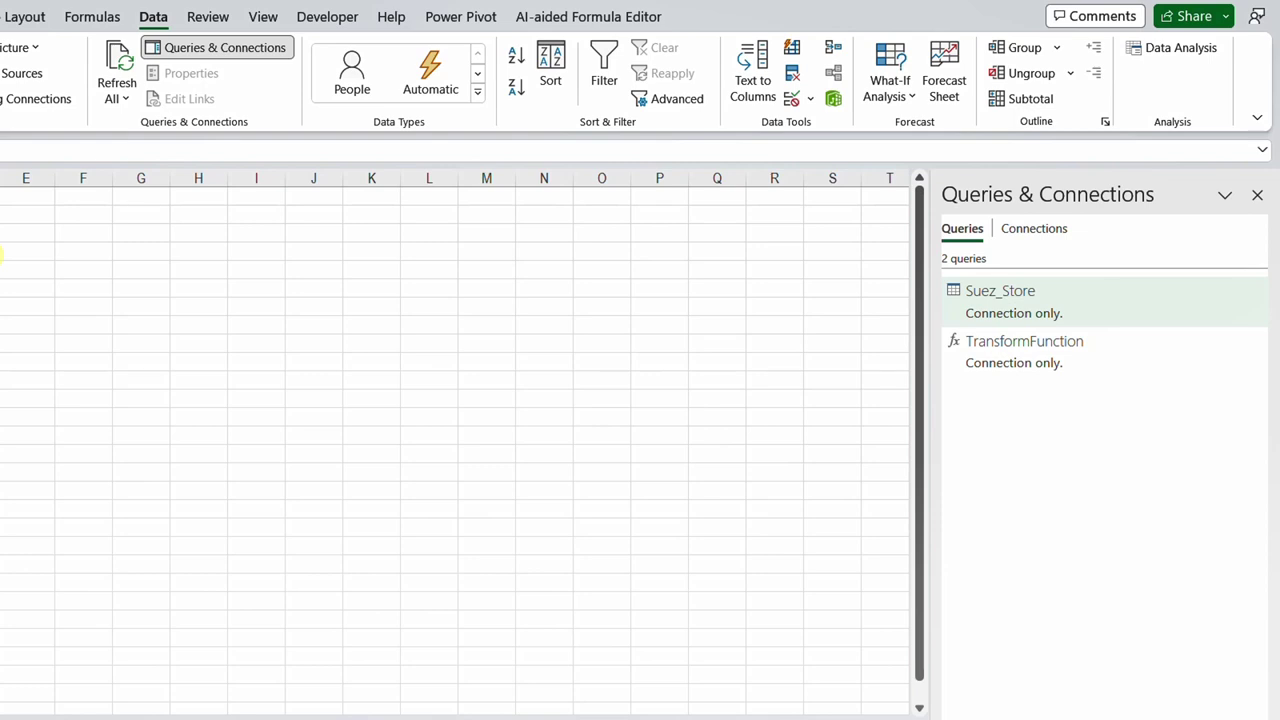
{"action": "mouse_move", "coordinate": [1056, 352]}
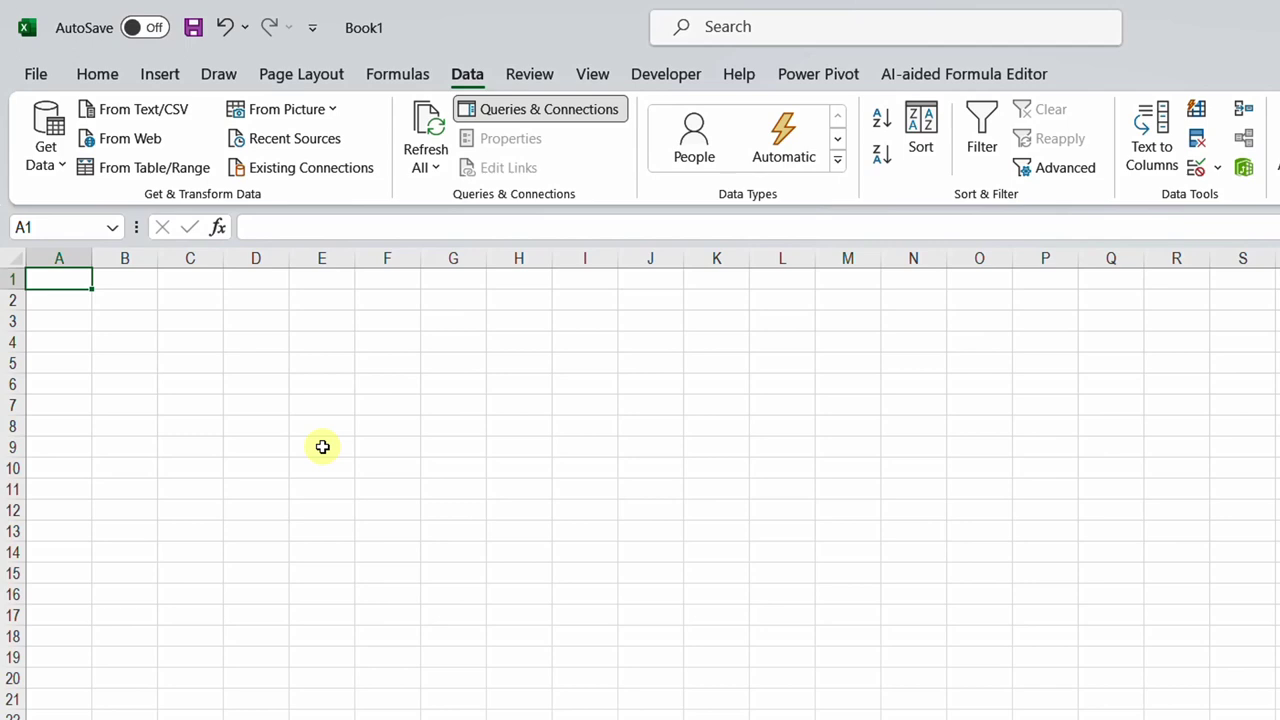
- Get data from the MultiSheets folder and open its file list in the query editor for transforming without combining the files
{"action": "left_click", "coordinate": [46, 145]}
{"action": "mouse_move", "coordinate": [78, 213]}
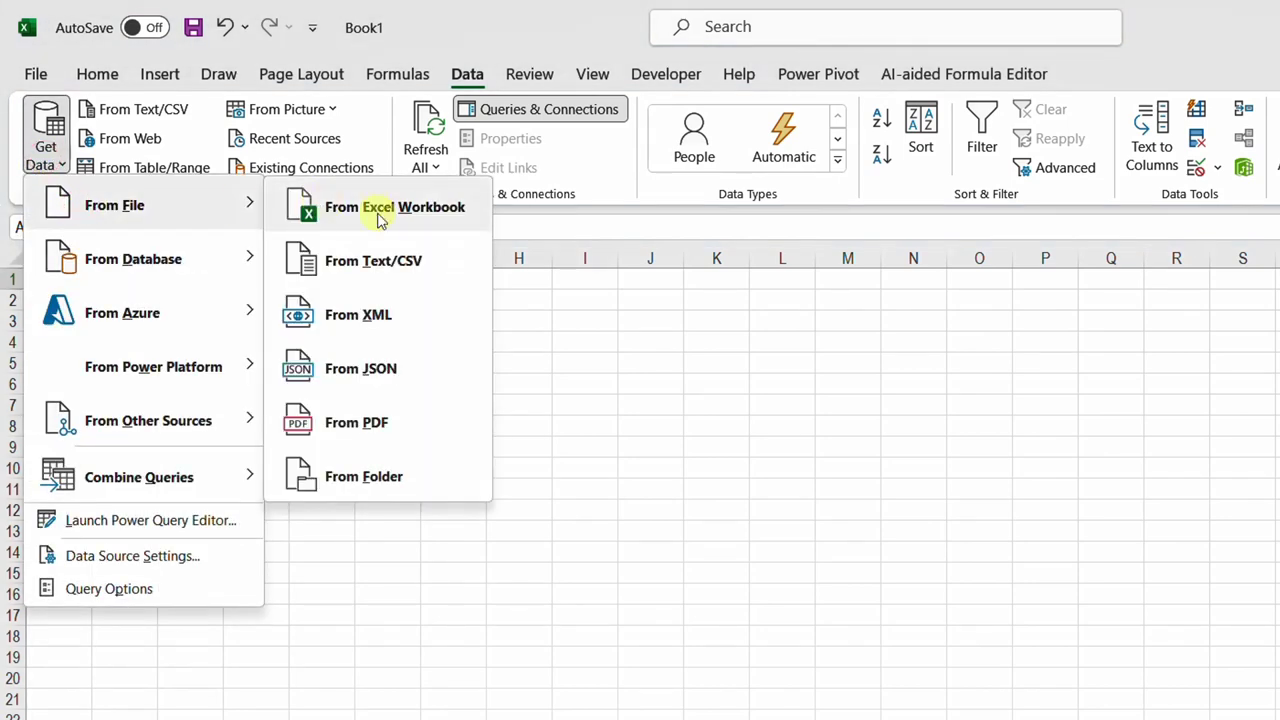
{"action": "left_click", "coordinate": [352, 478]}
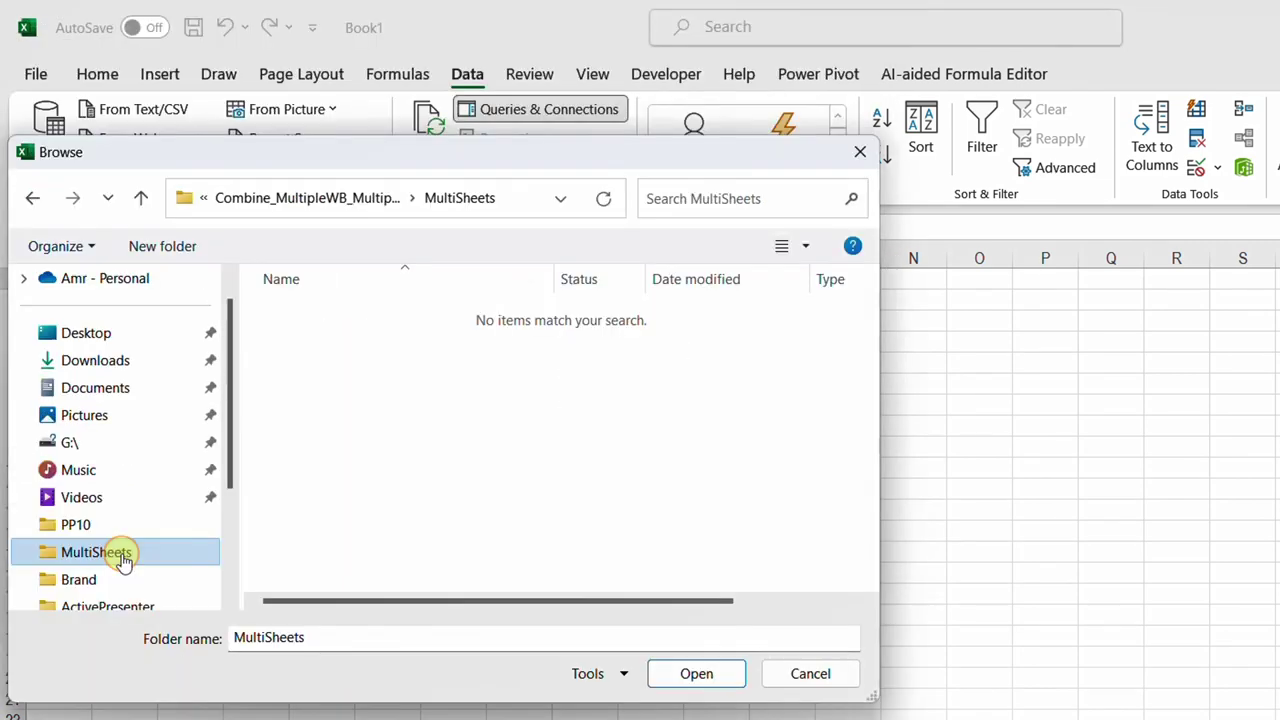
{"action": "left_click", "coordinate": [108, 553]}
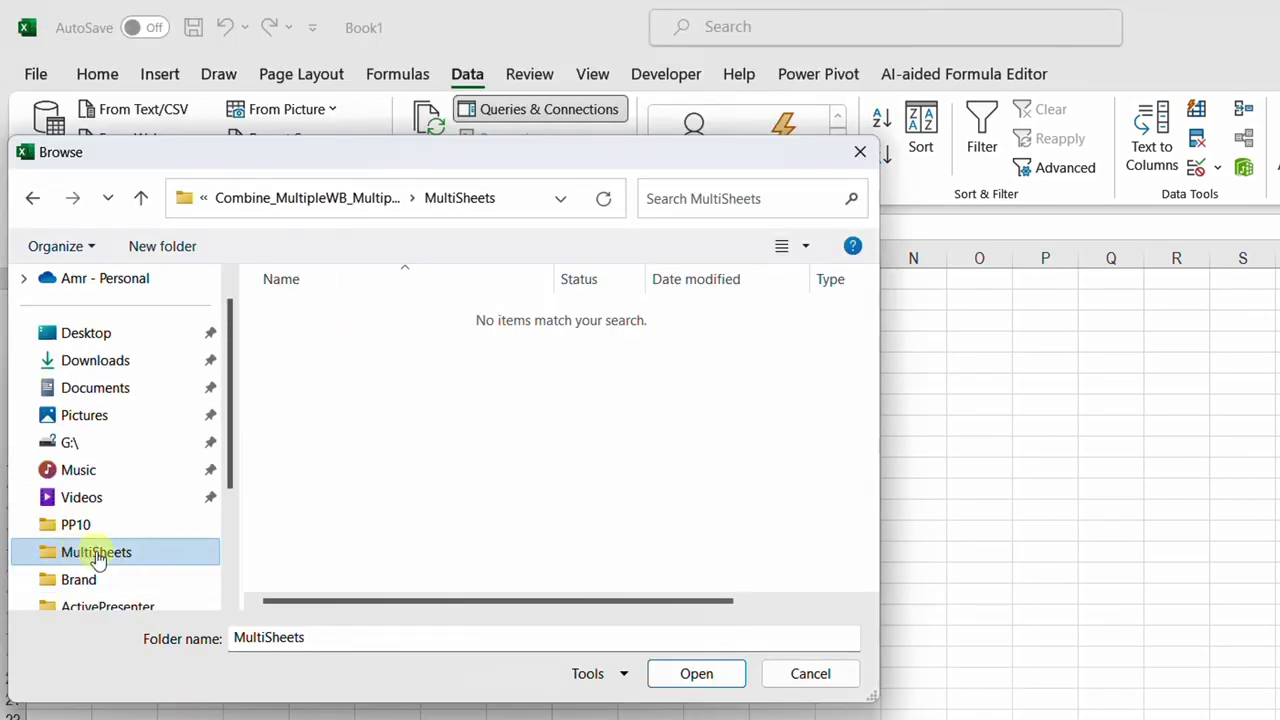
{"action": "left_click", "coordinate": [694, 673]}
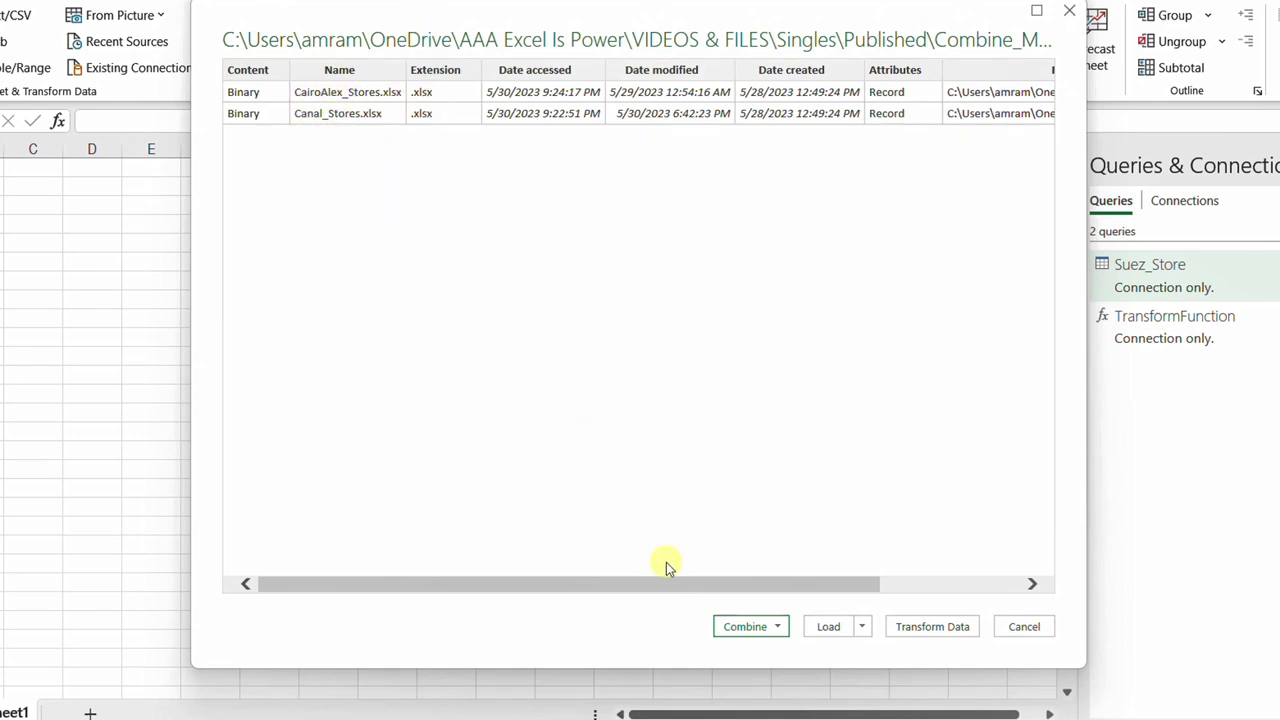
{"action": "left_click", "coordinate": [777, 626]}
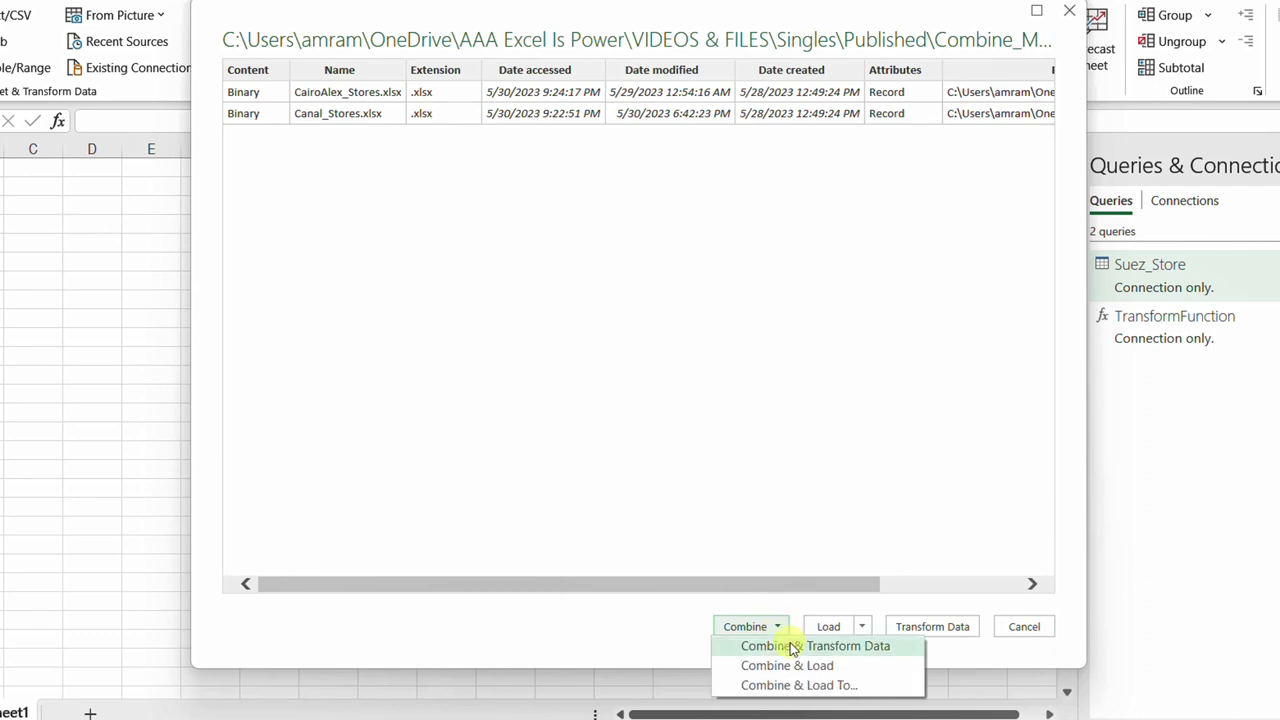
{"action": "left_click", "coordinate": [787, 513]}
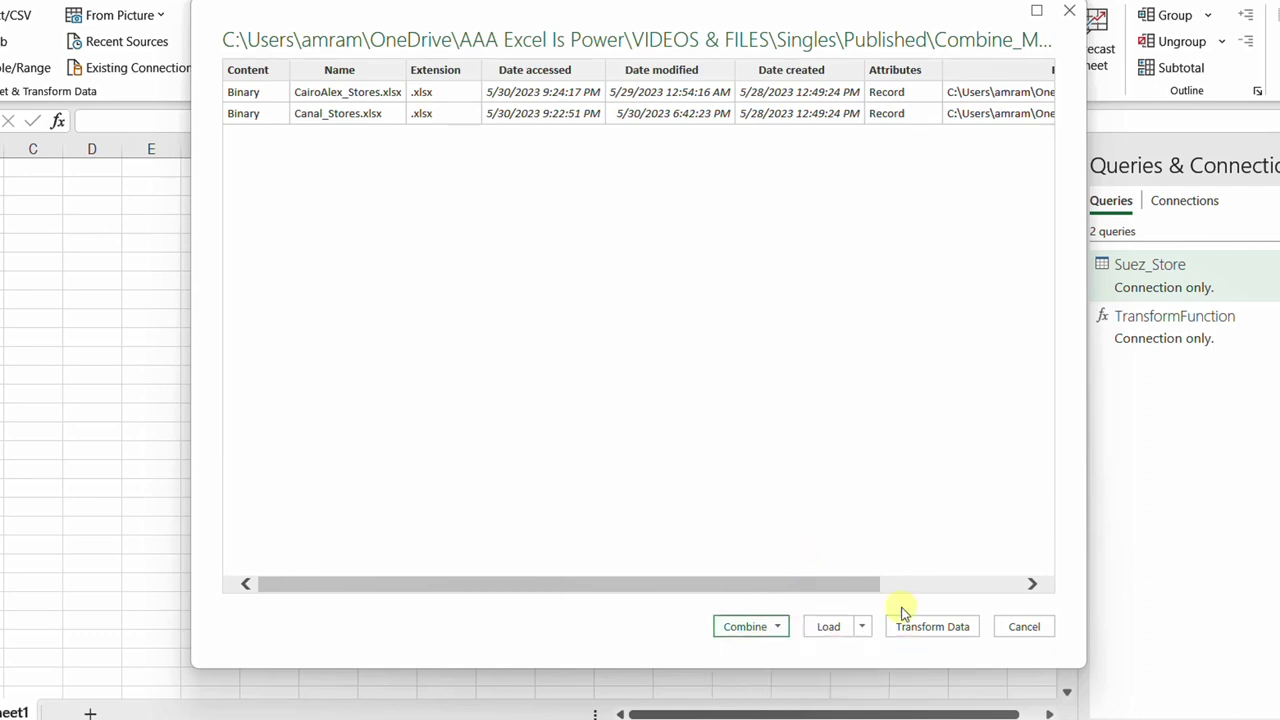
{"action": "left_click", "coordinate": [928, 626]}
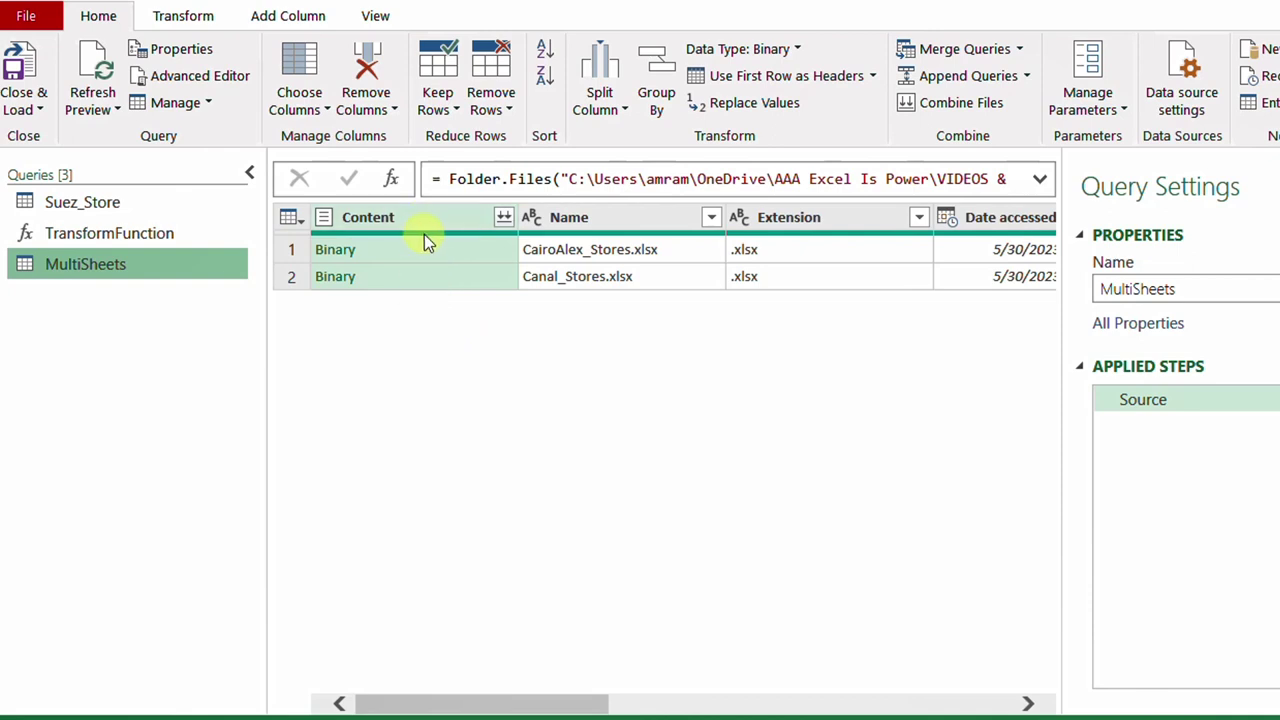
- Add a custom column named Custom to the MultiSheets query with the formula Excel.Workbook([Content])
{"action": "left_click", "coordinate": [445, 259]}
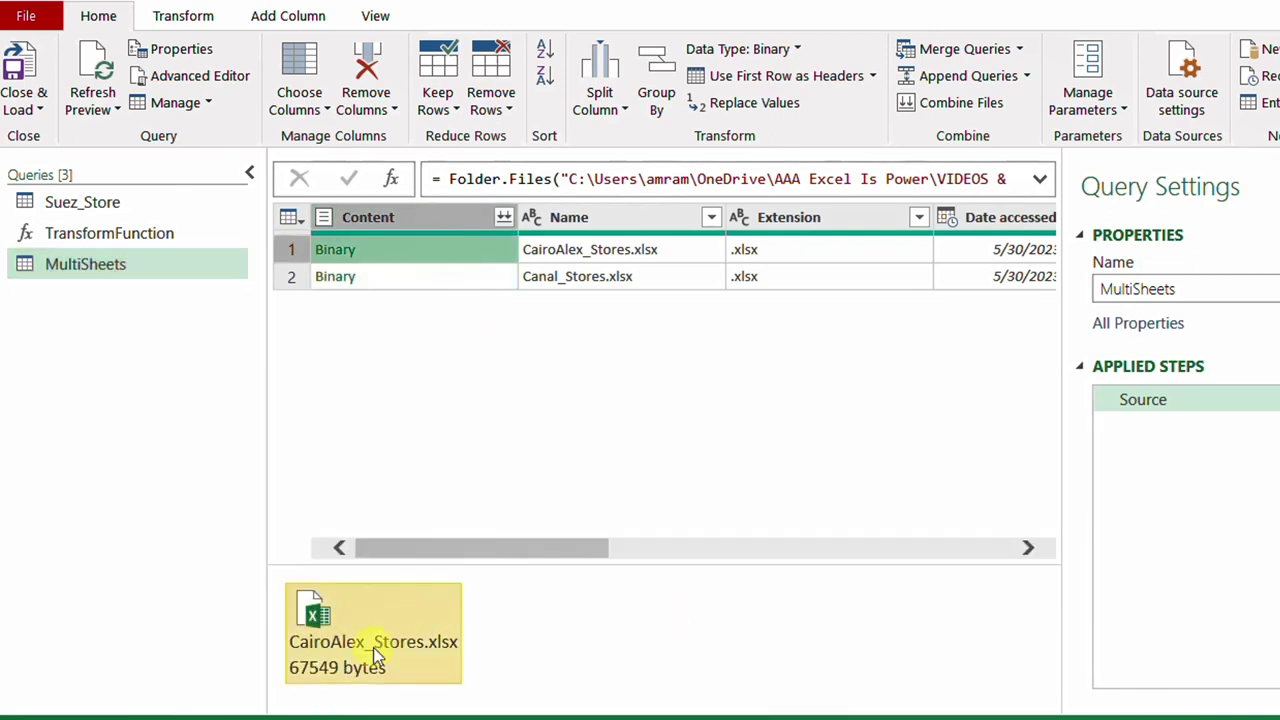
{"action": "left_click", "coordinate": [487, 276]}
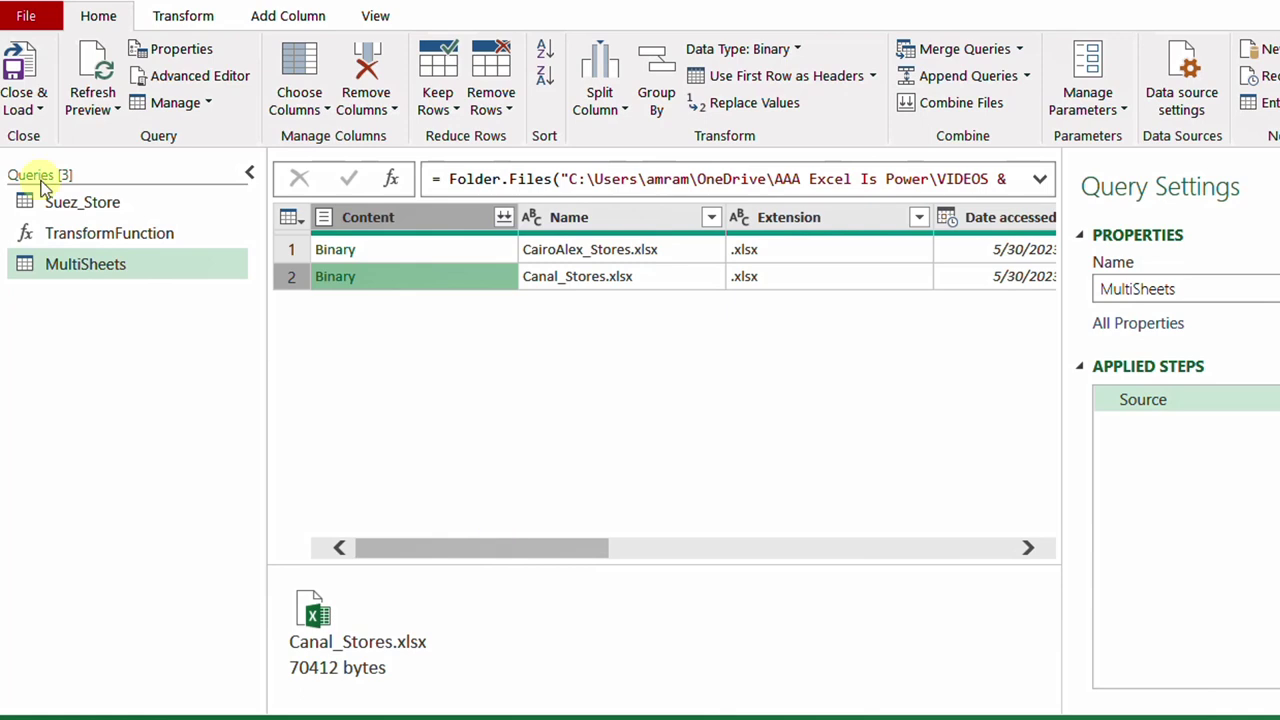
{"action": "left_click", "coordinate": [276, 26]}
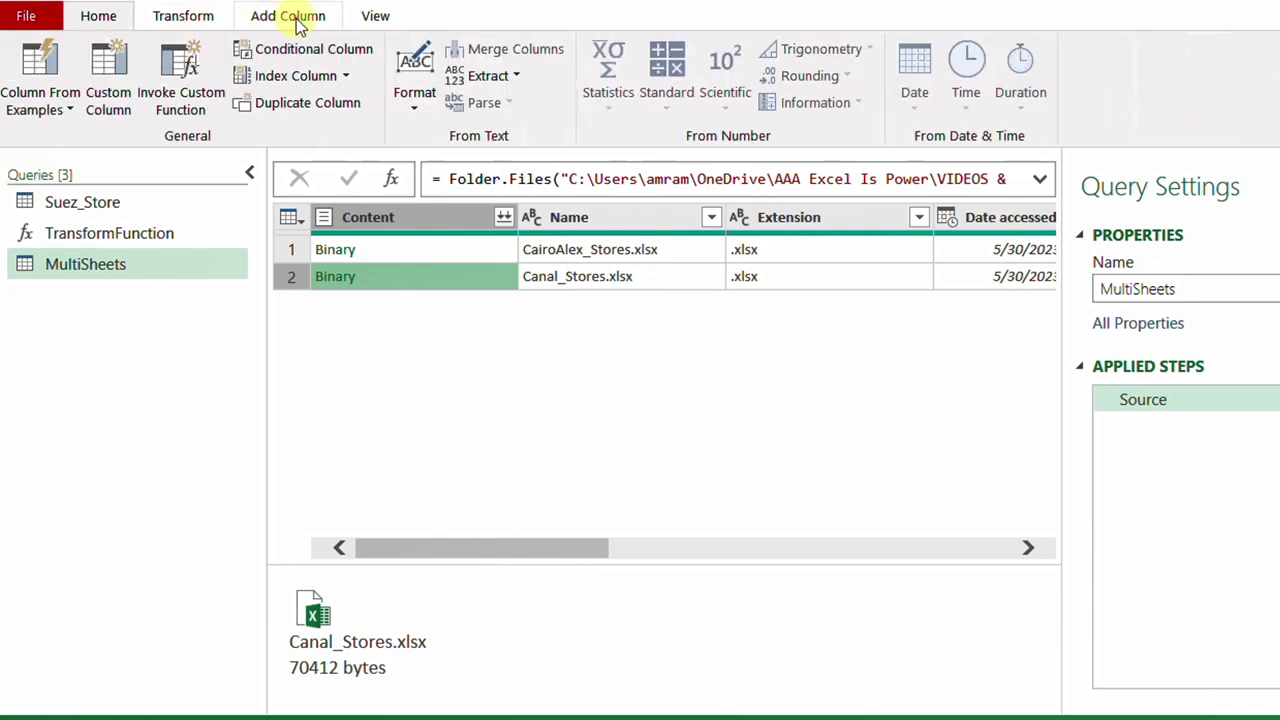
{"action": "left_click", "coordinate": [108, 66]}
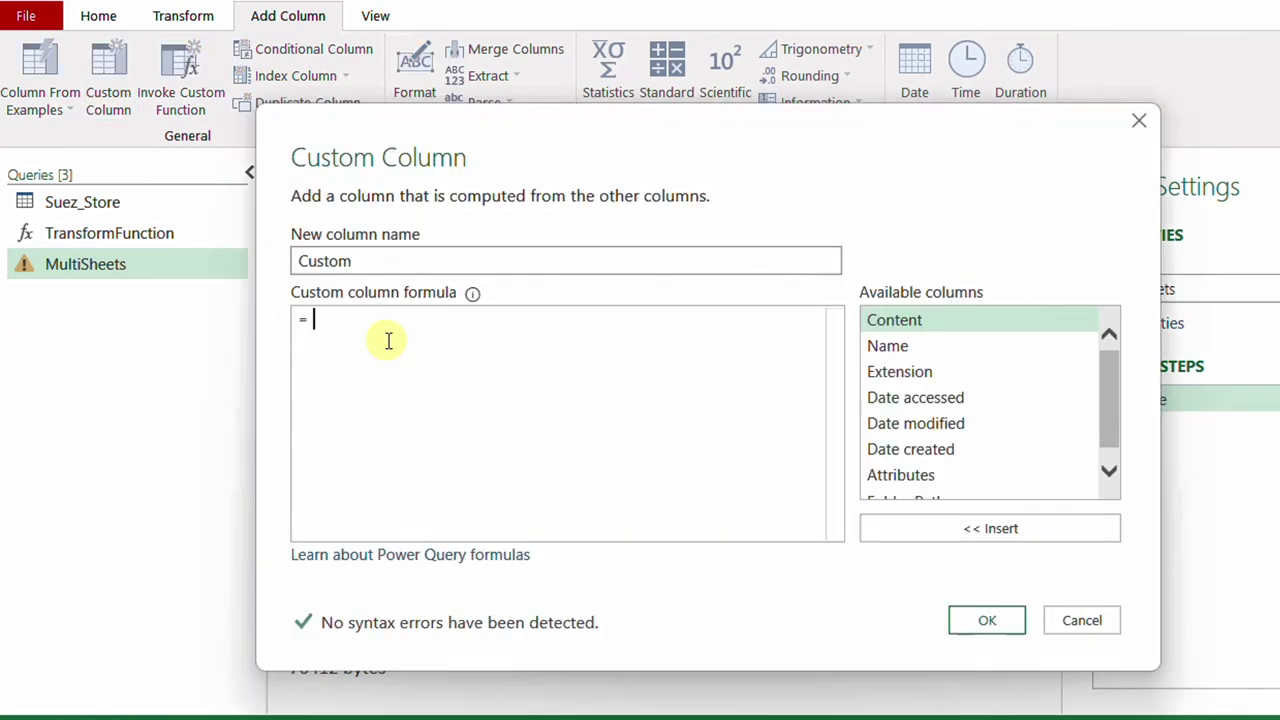
{"action": "type", "text": "Excel"}
{"action": "left_click", "coordinate": [409, 374]}
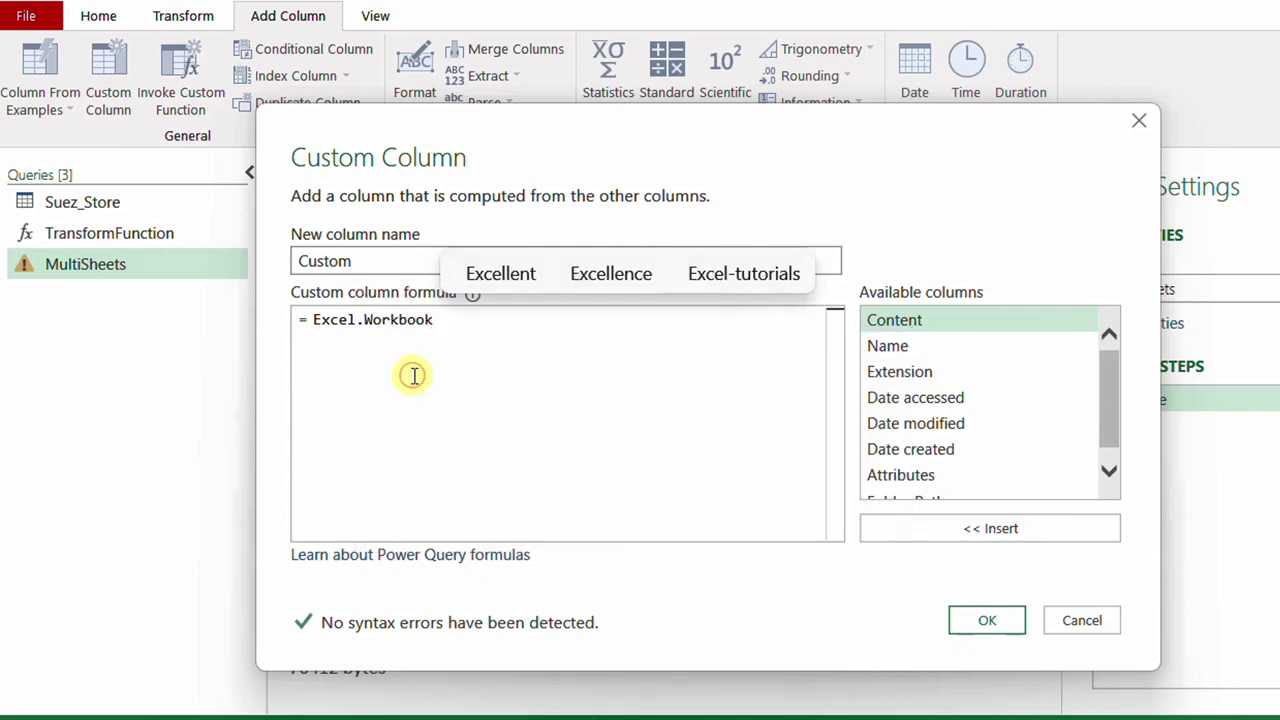
{"action": "type", "text": "("}
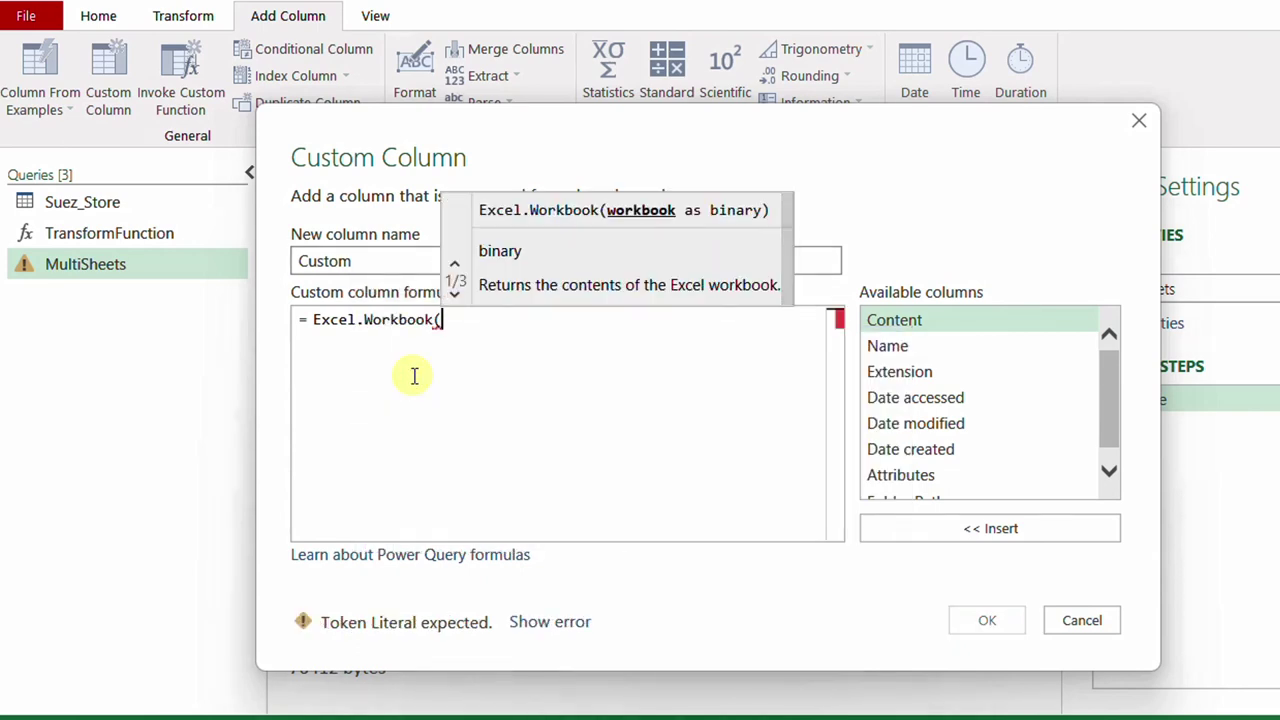
{"action": "double_click", "coordinate": [924, 322]}
{"action": "type", "text": ")"}
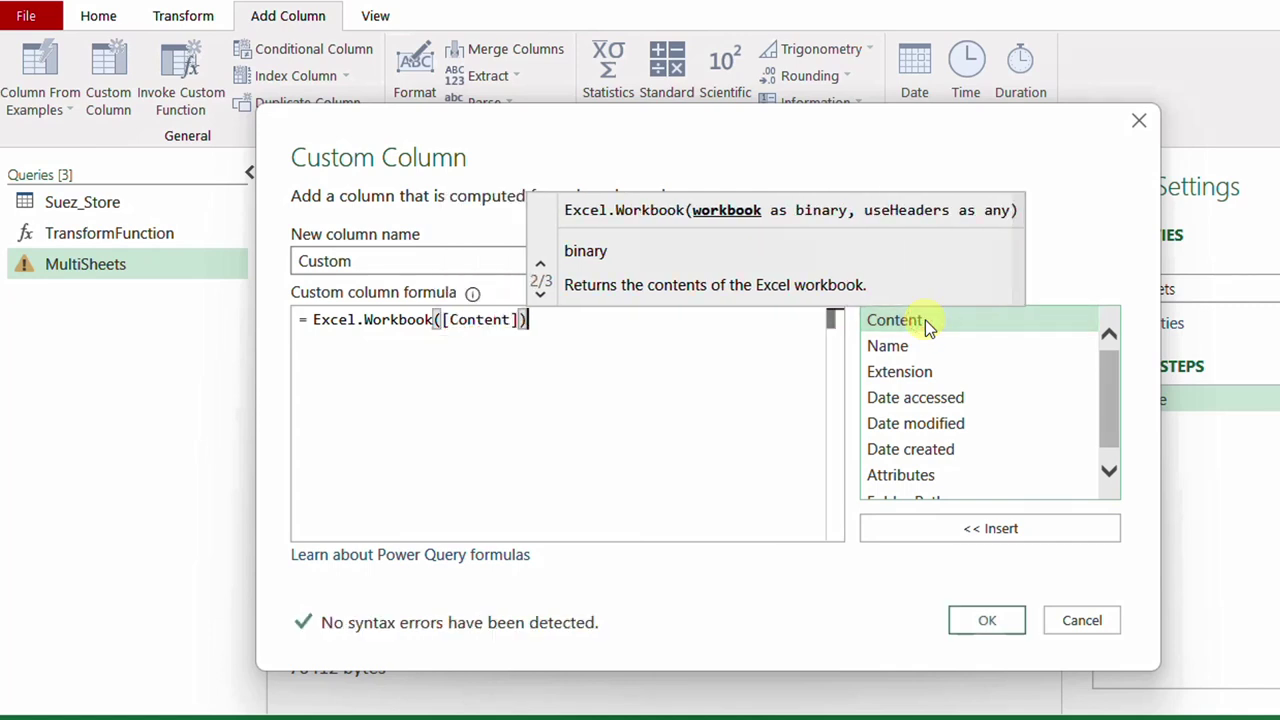
{"action": "left_click_drag", "start_coordinate": [762, 140], "coordinate": [1020, 123]}
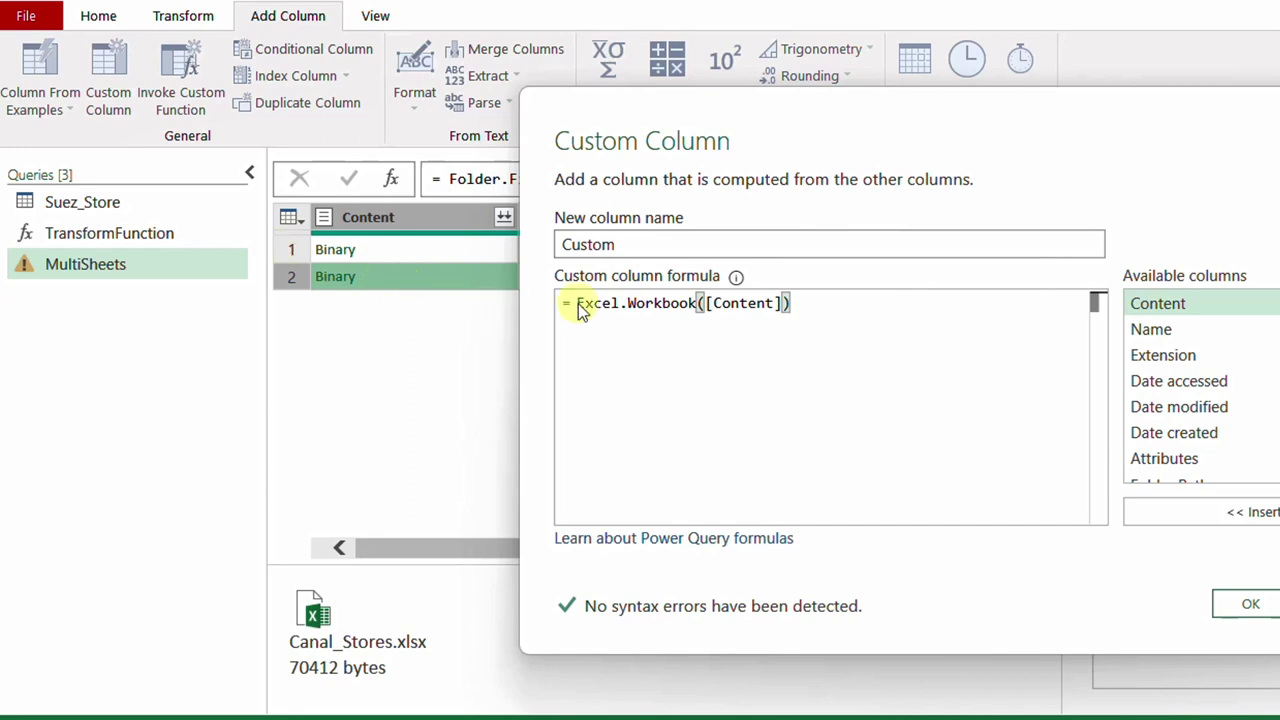
{"action": "left_click", "coordinate": [1250, 605]}
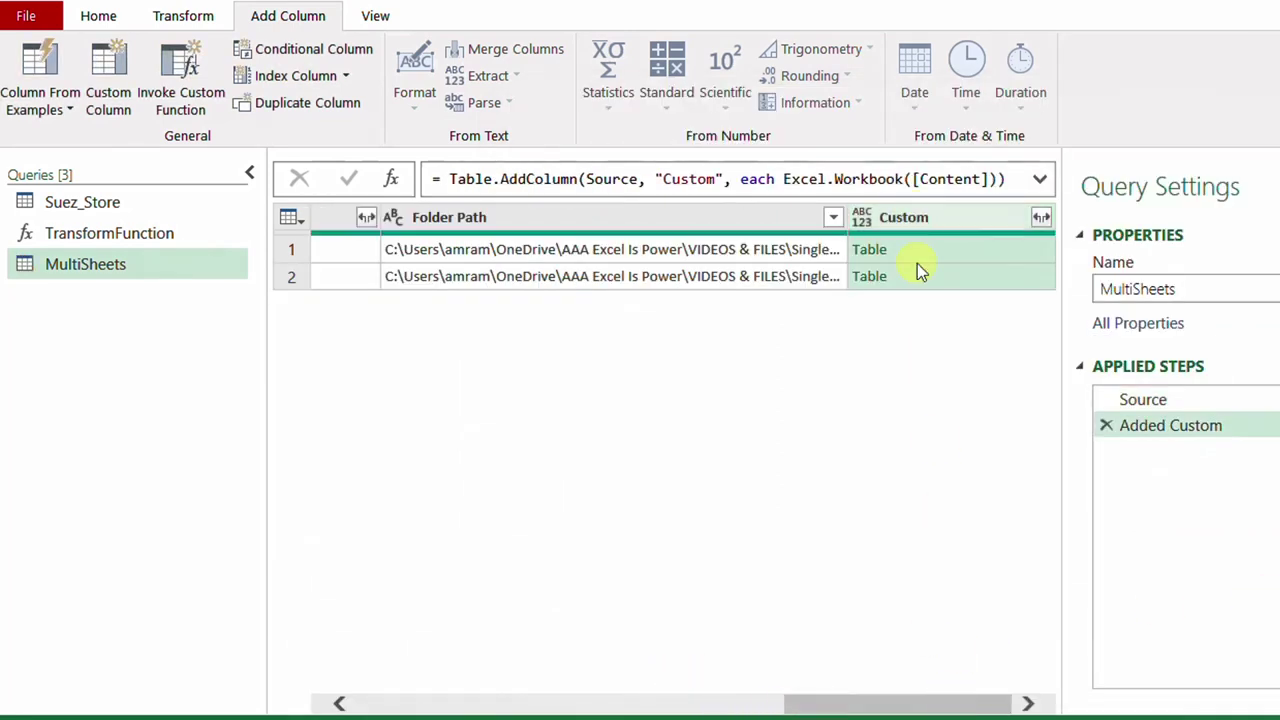
- Expand the Custom column to only the Name and Data columns, without using the original column name as prefix
{"action": "left_click", "coordinate": [980, 258]}
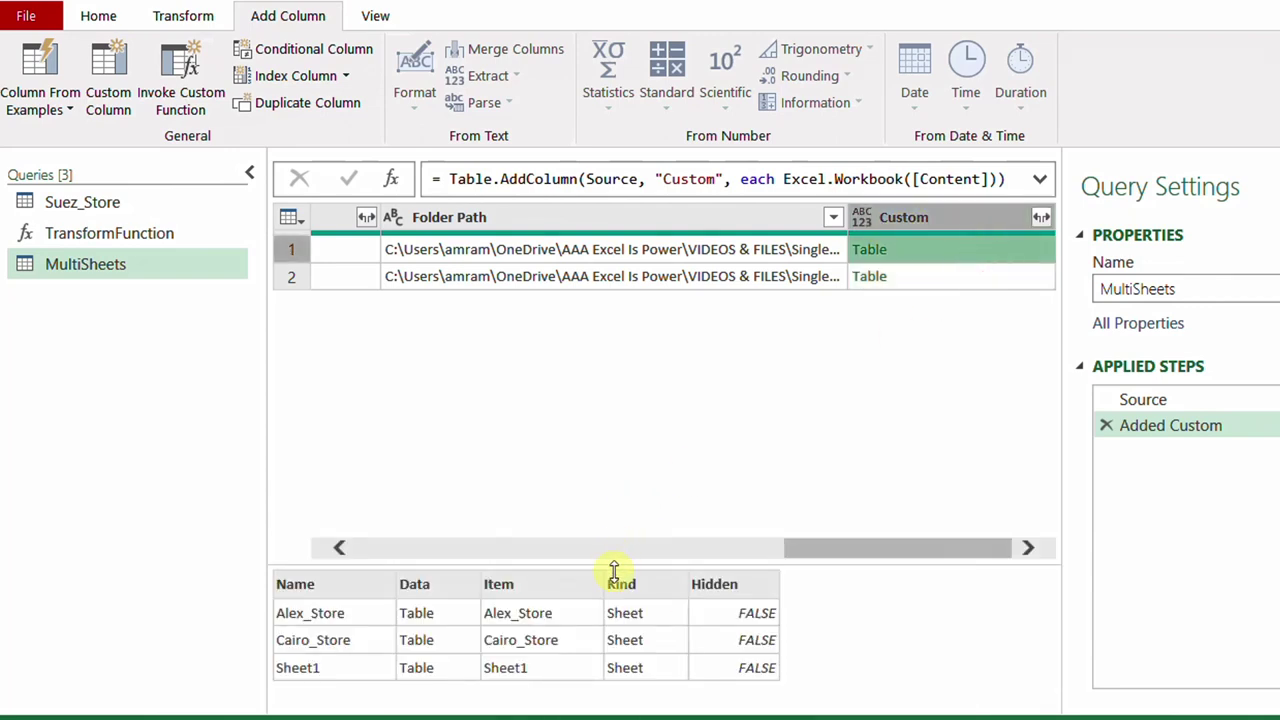
{"action": "left_click_drag", "start_coordinate": [614, 570], "coordinate": [620, 508]}
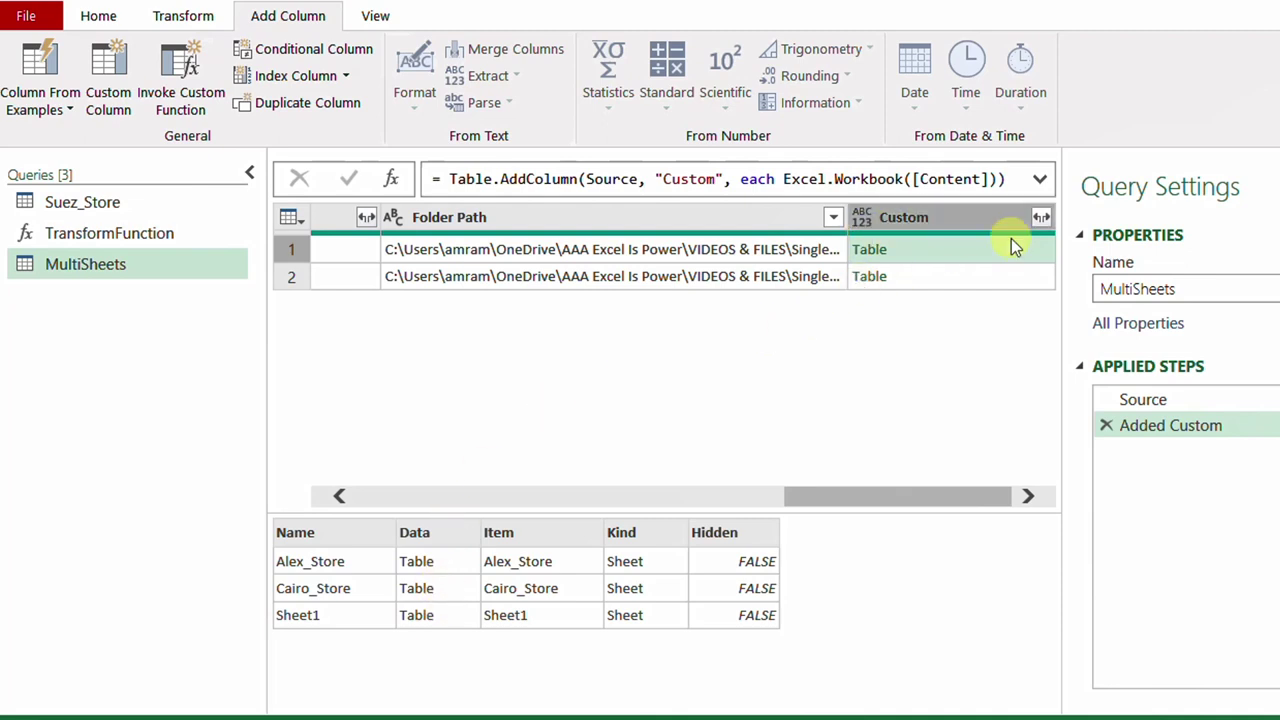
{"action": "left_click", "coordinate": [1041, 220]}
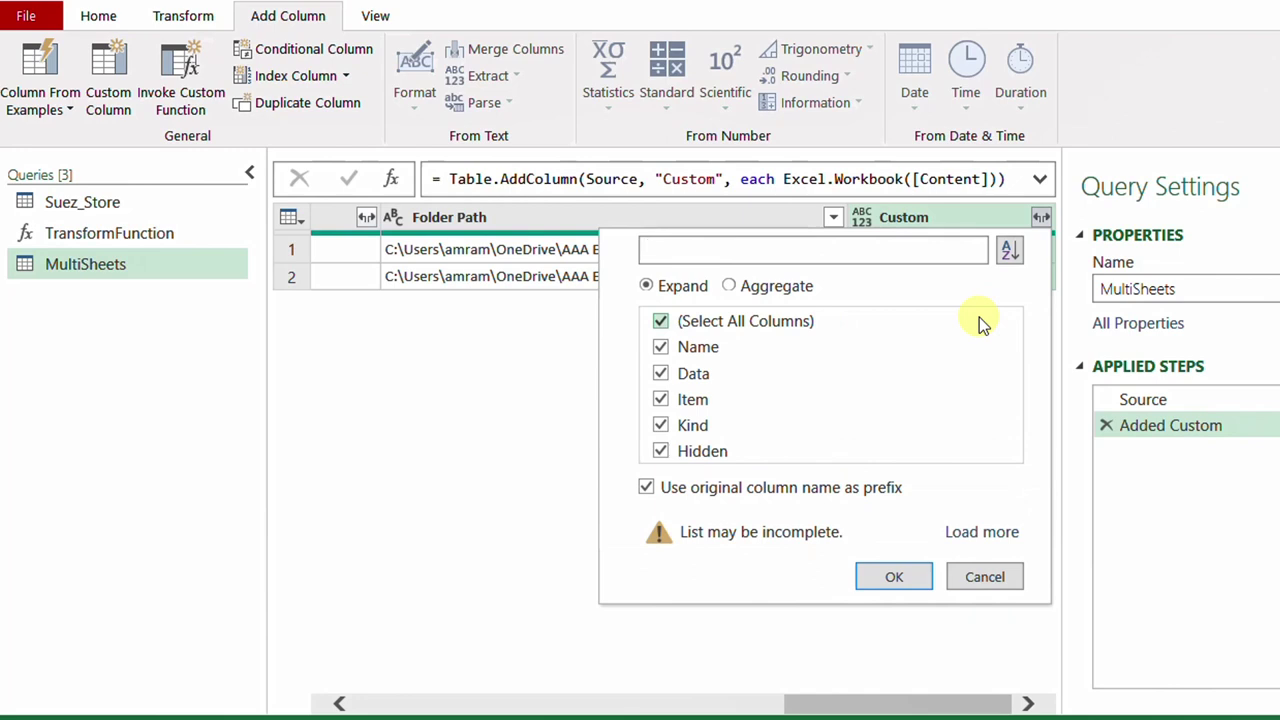
{"action": "left_click", "coordinate": [647, 488]}
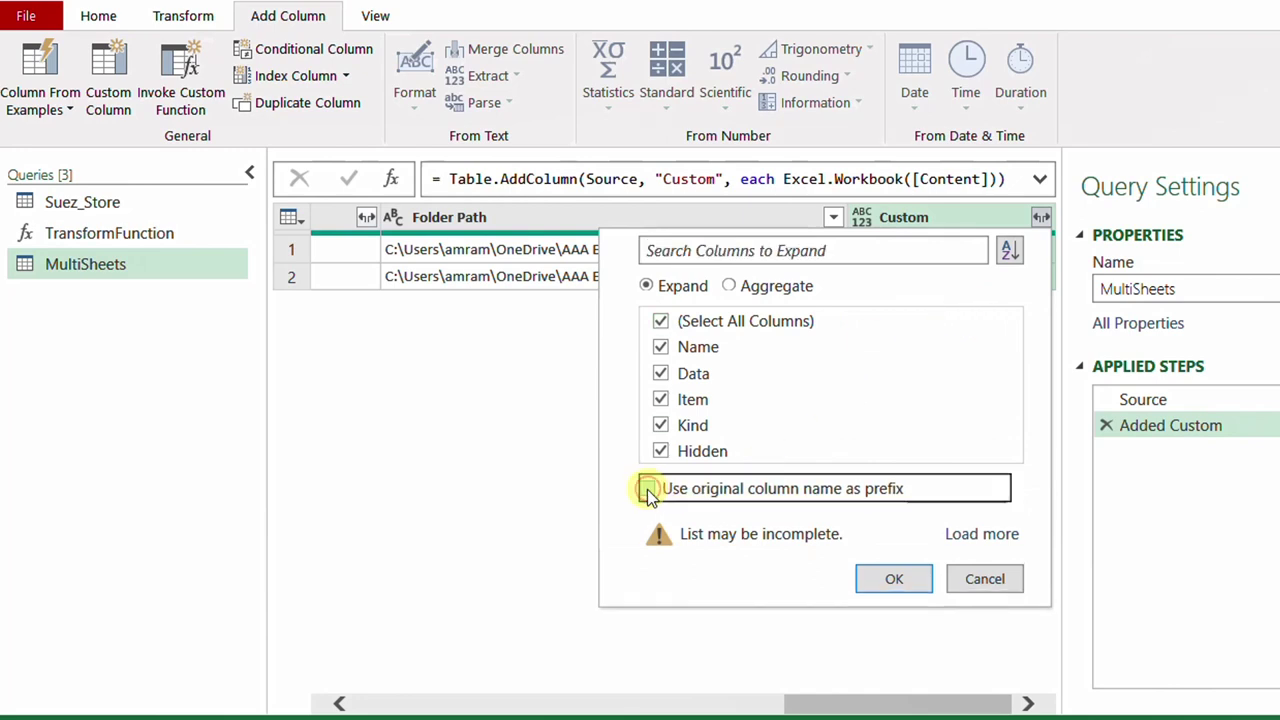
{"action": "left_click", "coordinate": [661, 321]}
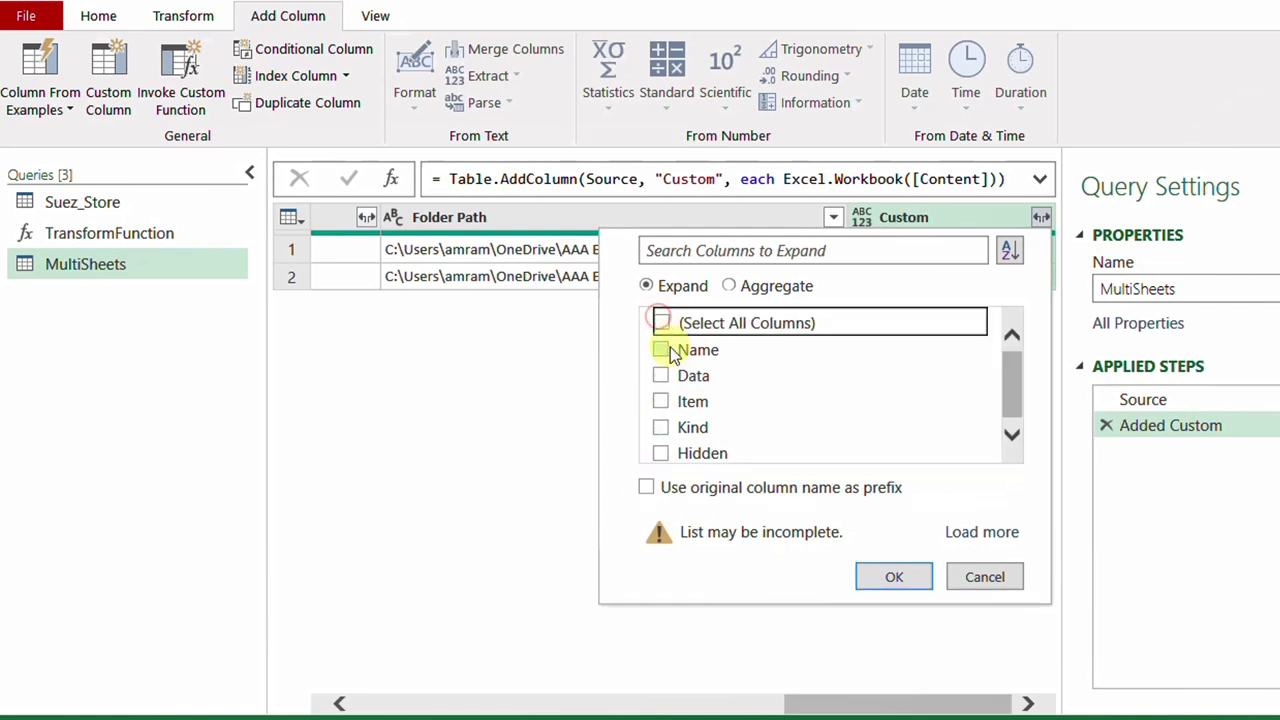
{"action": "left_click", "coordinate": [662, 348]}
{"action": "left_click", "coordinate": [665, 380]}
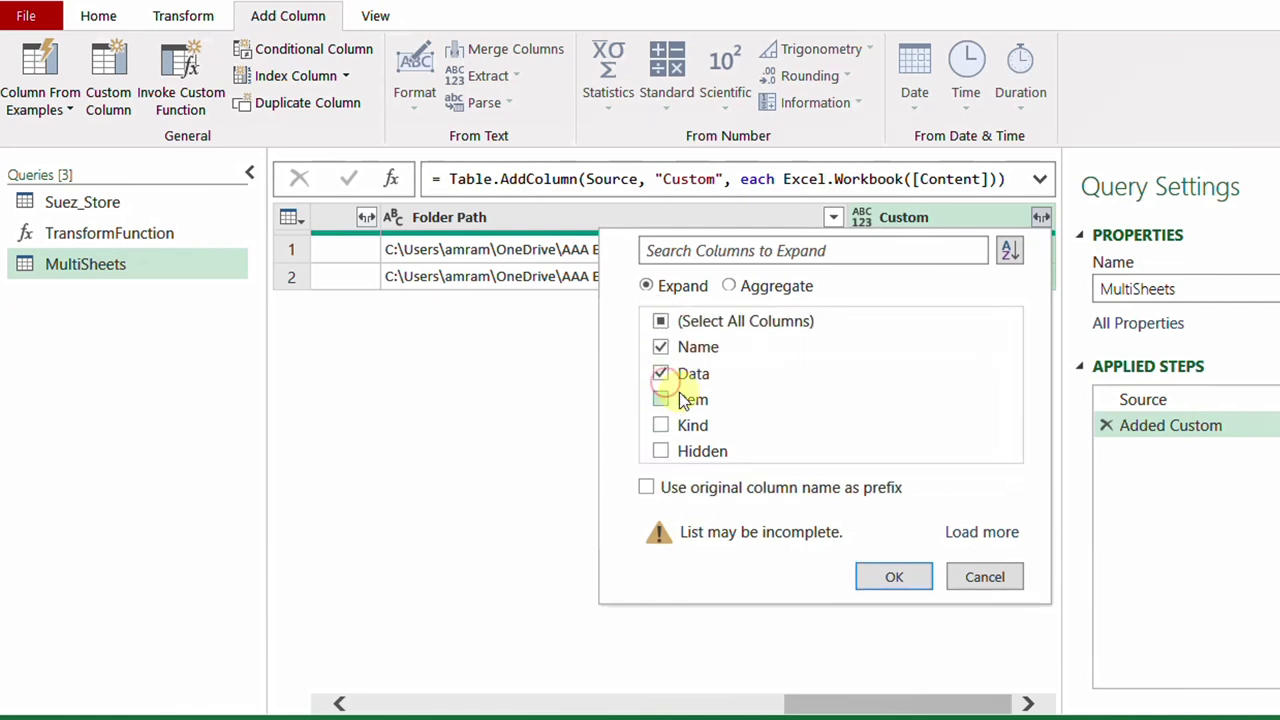
{"action": "left_click", "coordinate": [893, 577]}
{"action": "left_click", "coordinate": [680, 704]}
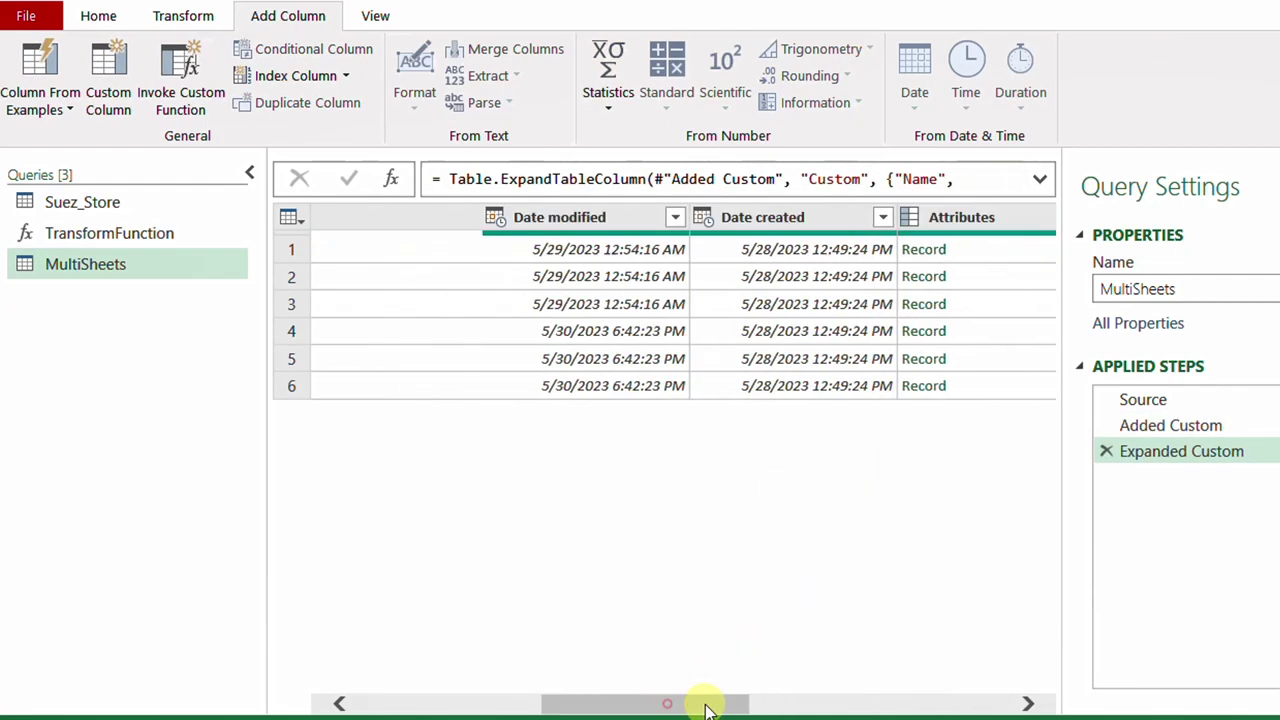
- Preview the Data table of each sheet row in the expanded MultiSheets query to compare store sheets with the Sheet1 rows
{"action": "left_click_drag", "start_coordinate": [686, 704], "coordinate": [980, 708]}
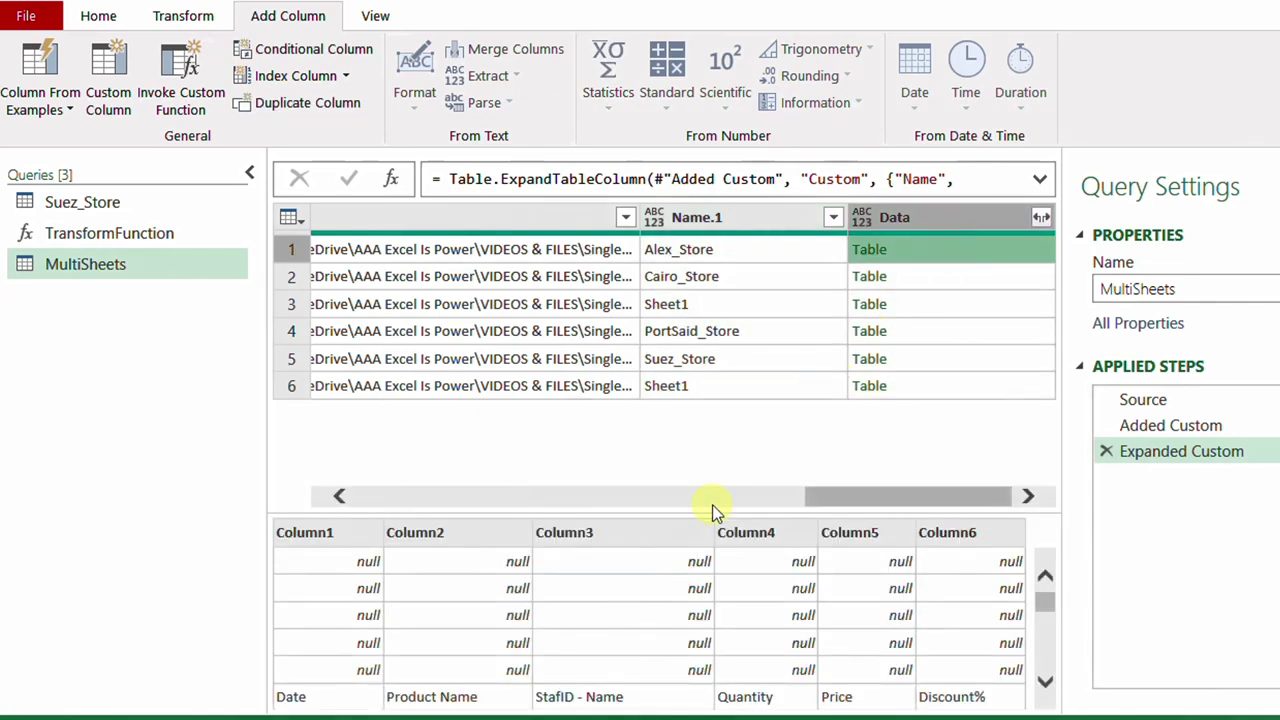
{"action": "left_click_drag", "start_coordinate": [716, 511], "coordinate": [713, 432]}
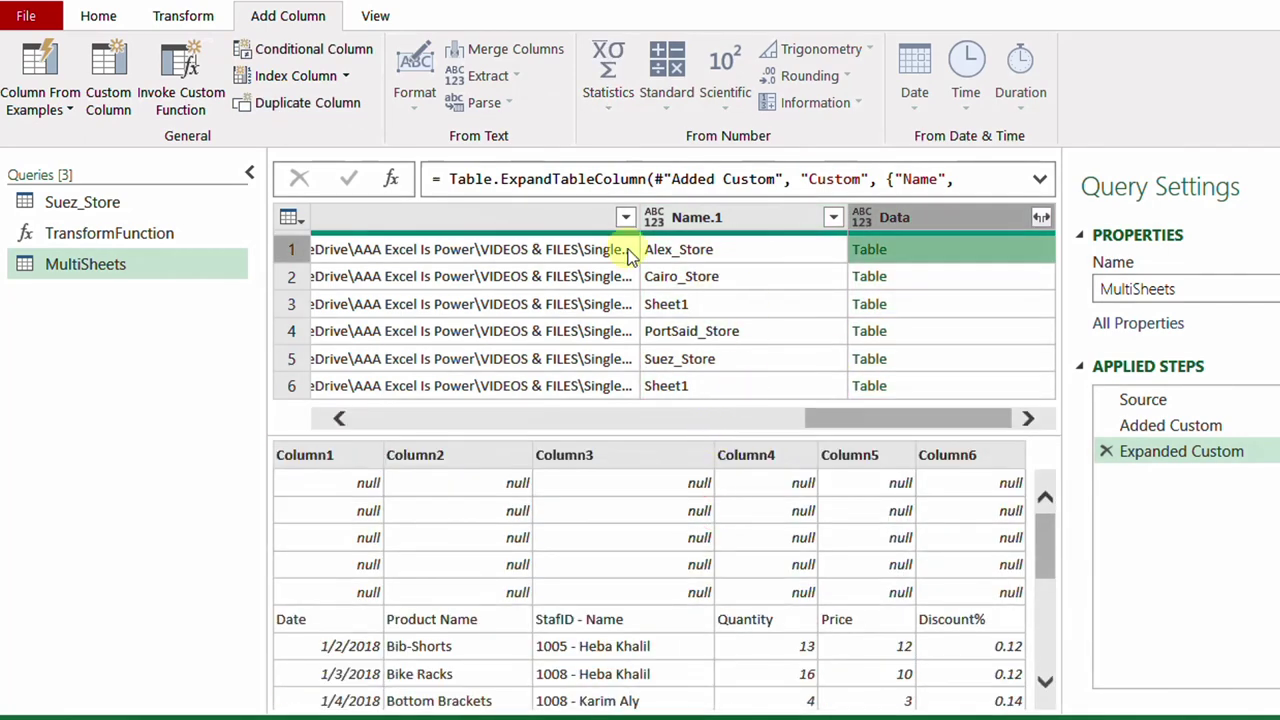
{"action": "left_click", "coordinate": [932, 276]}
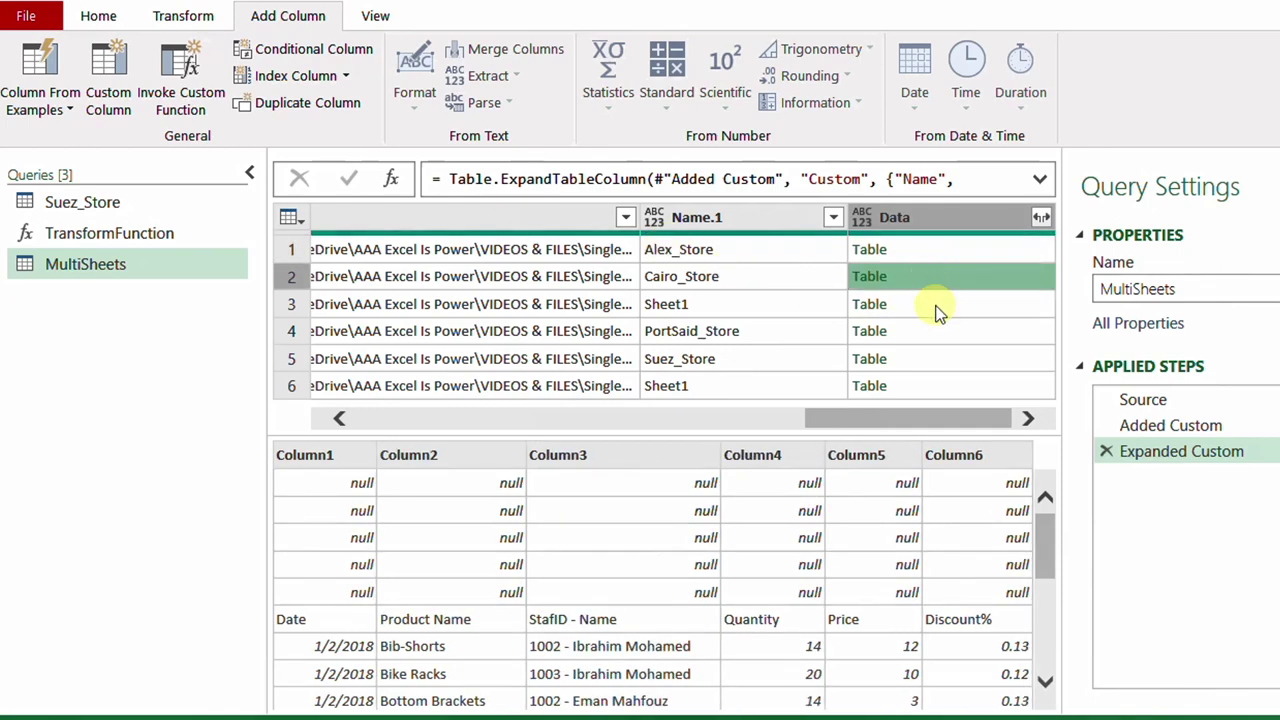
{"action": "left_click", "coordinate": [932, 304]}
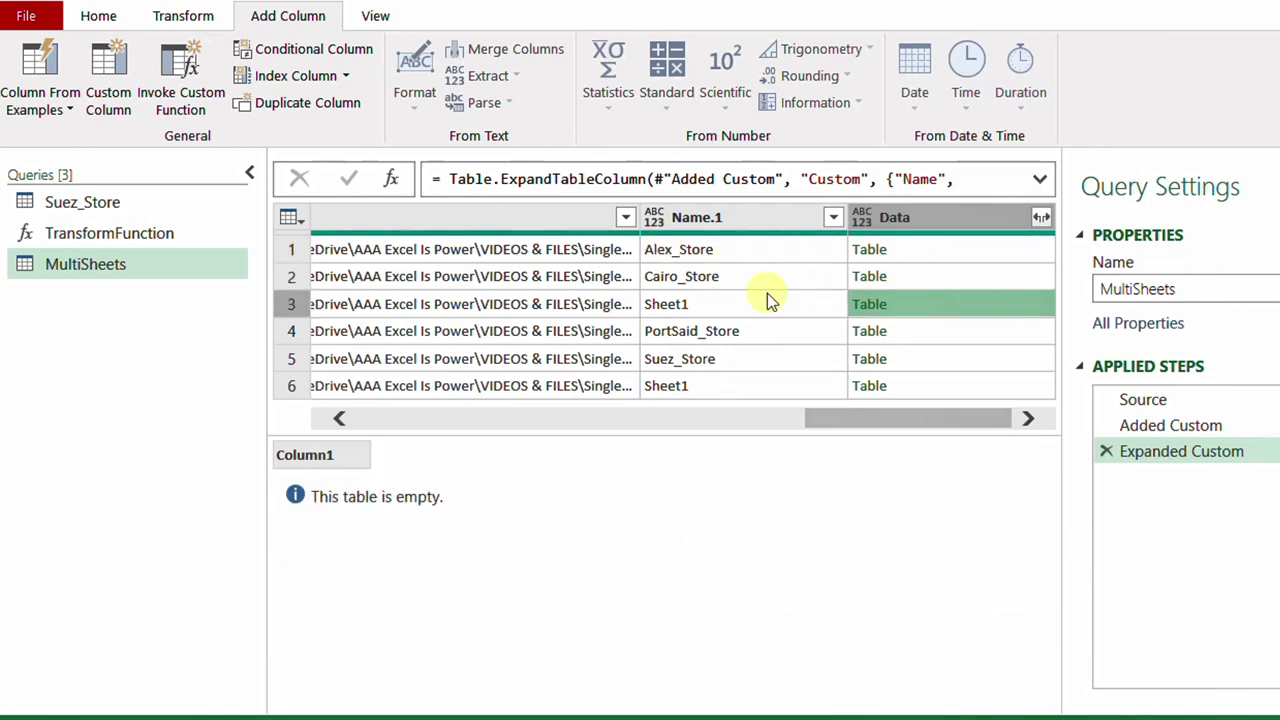
{"action": "left_click", "coordinate": [923, 330]}
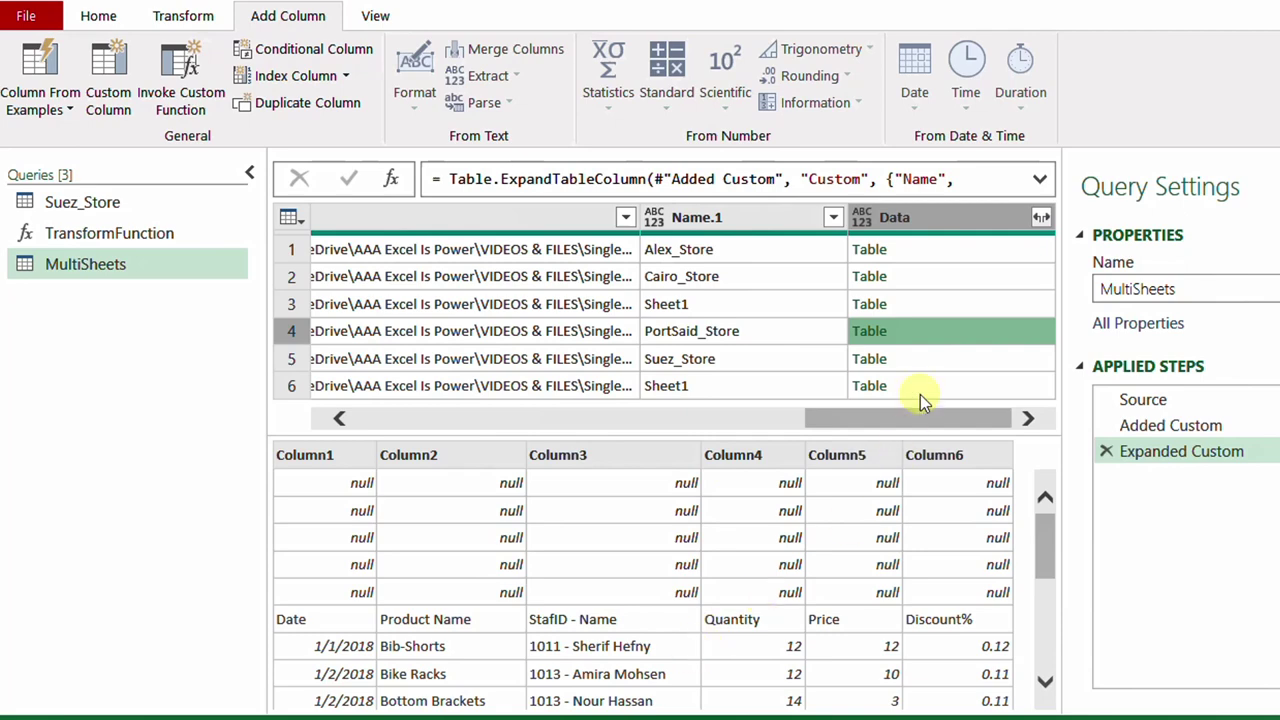
{"action": "left_click", "coordinate": [937, 362]}
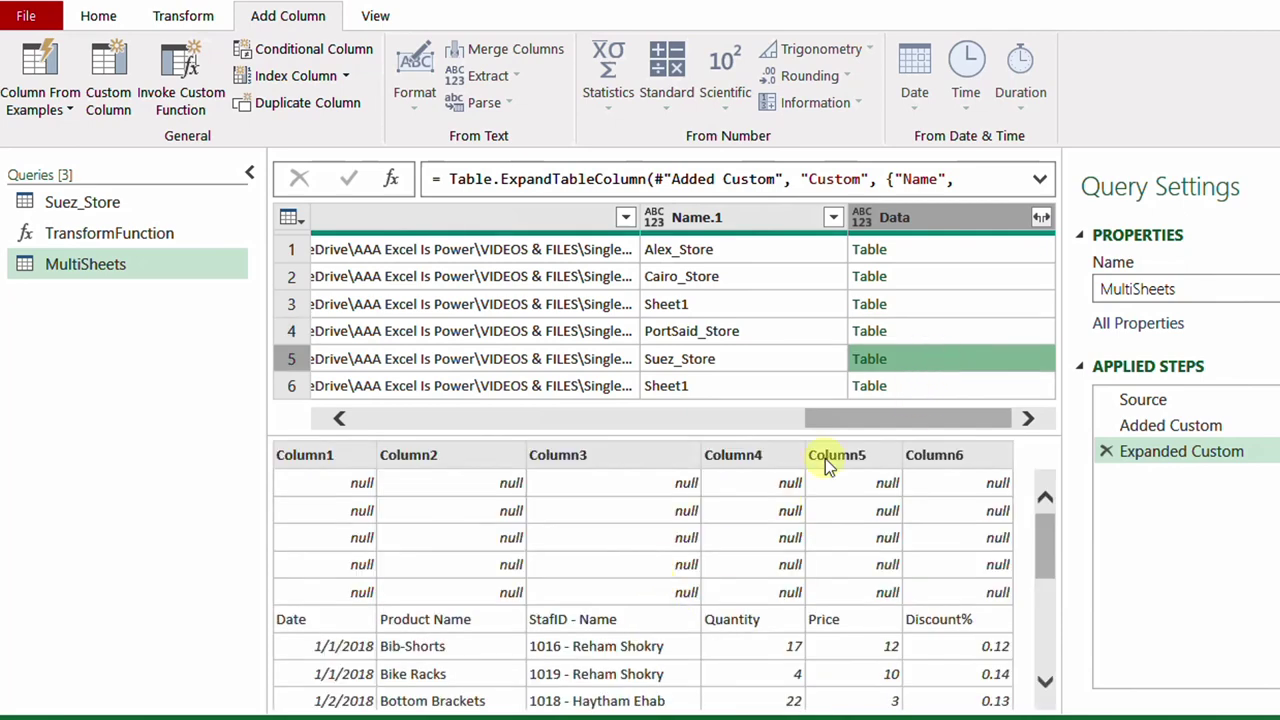
{"action": "left_click", "coordinate": [989, 389]}
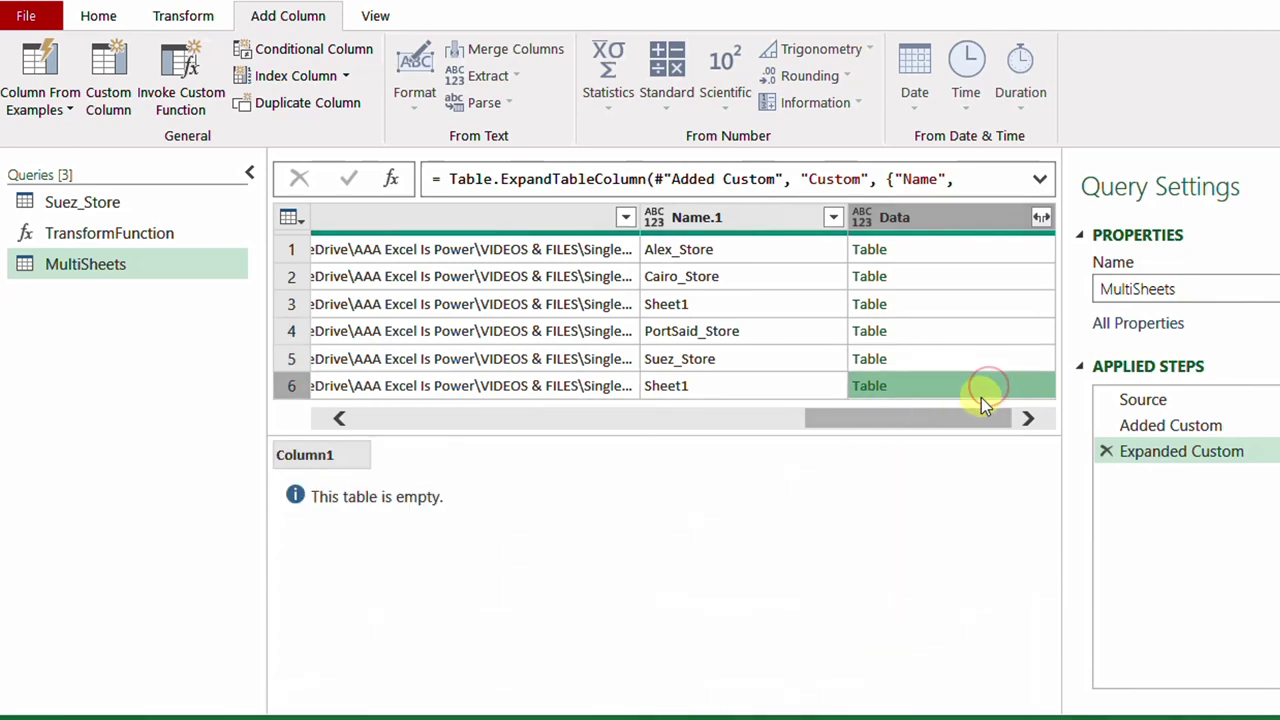
- Rename the Name.1 column to StoreName by editing the new column name inside the Expanded Custom step's formula
{"action": "double_click", "coordinate": [715, 219]}
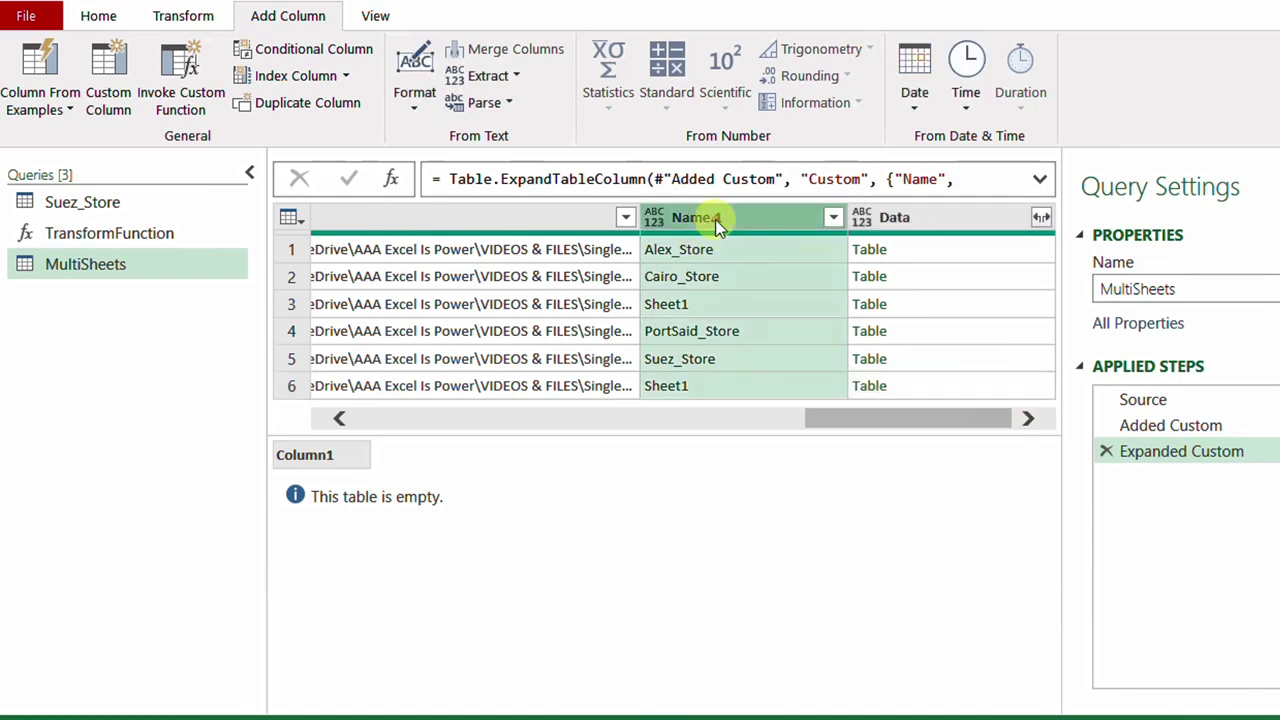
{"action": "left_click", "coordinate": [1040, 179]}
{"action": "left_click_drag", "start_coordinate": [611, 203], "coordinate": [562, 207]}
{"action": "type", "text": "StoreName"}
{"action": "key", "text": "Return"}
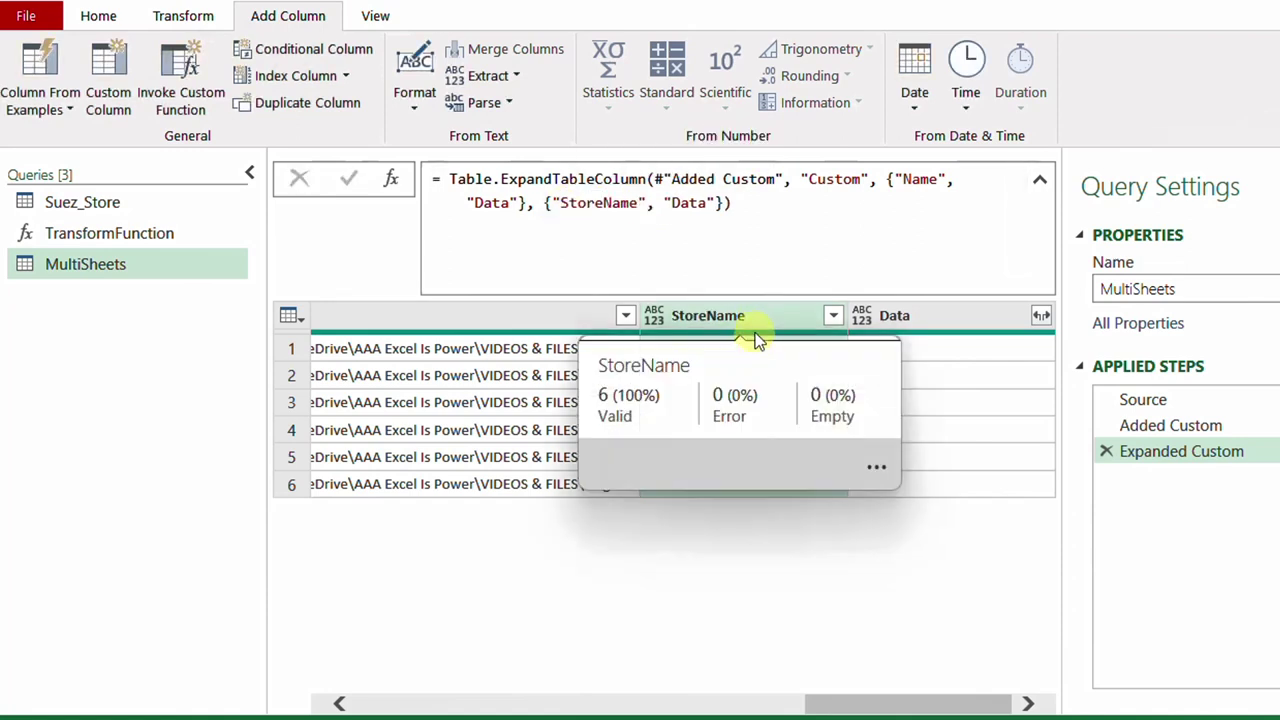
{"action": "left_click", "coordinate": [871, 576]}
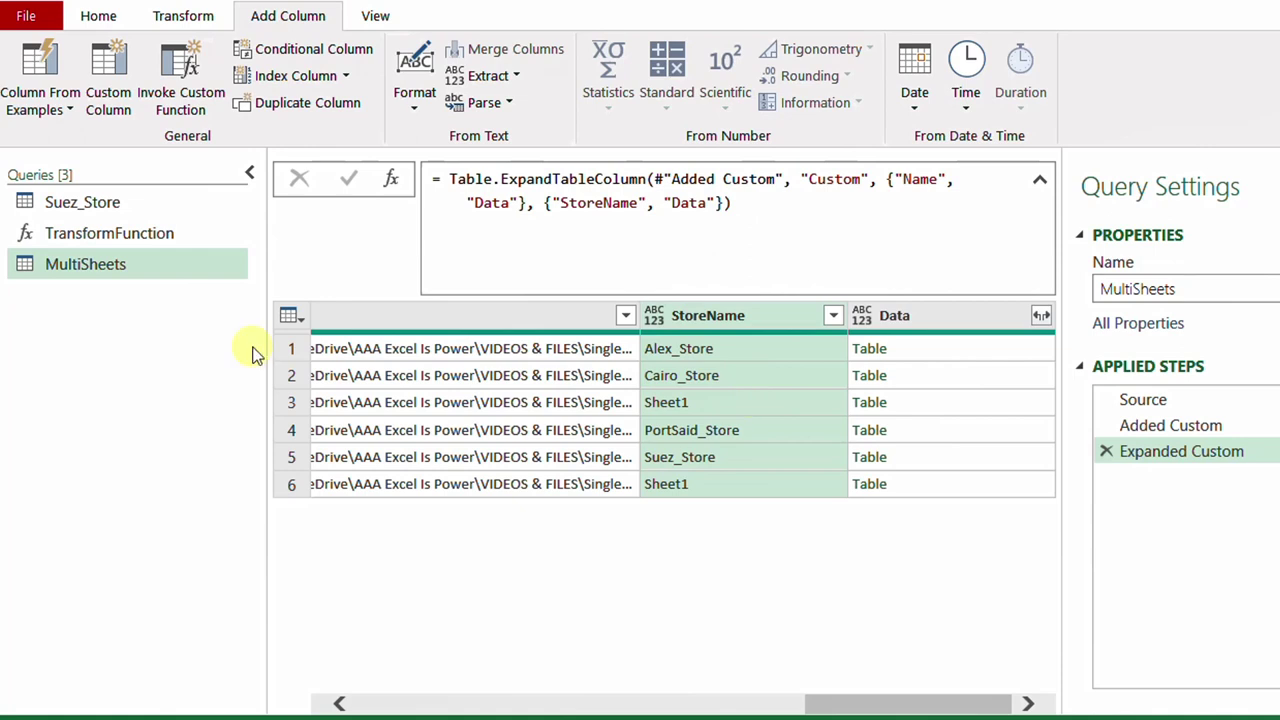
- Convert the text in the StoreName column to uppercase in place
{"action": "left_click", "coordinate": [160, 17]}
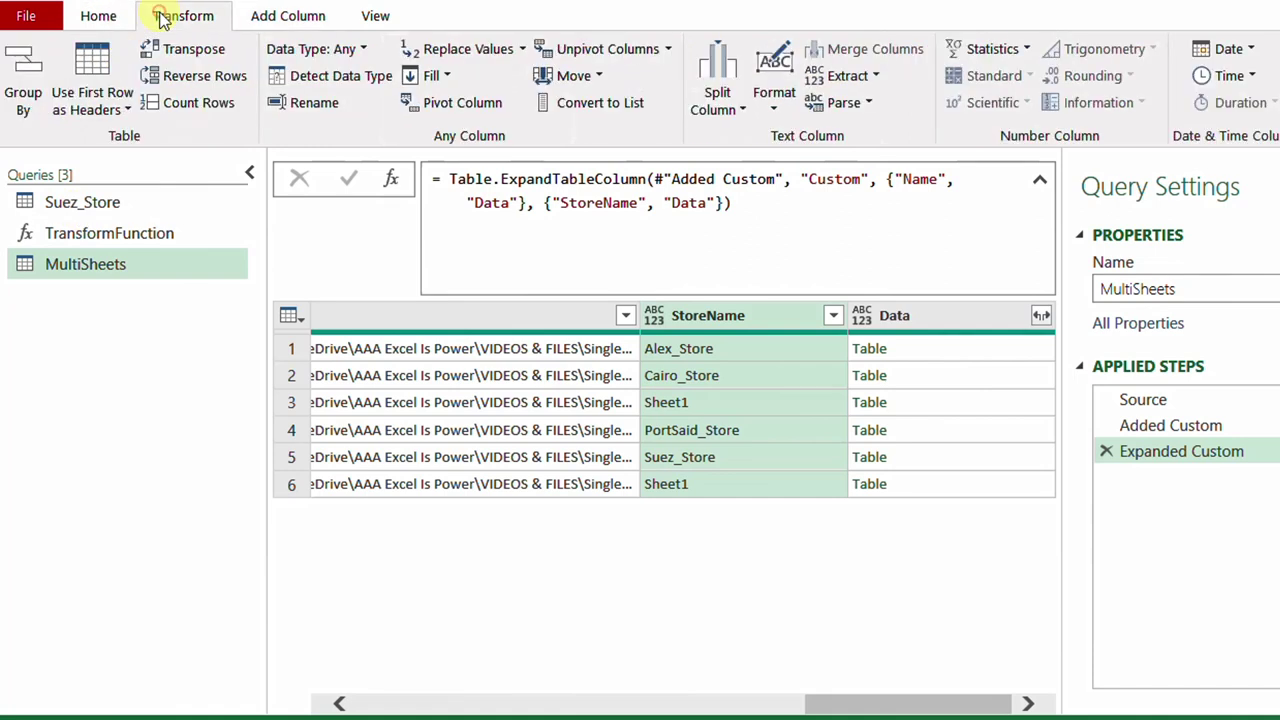
{"action": "left_click", "coordinate": [775, 100]}
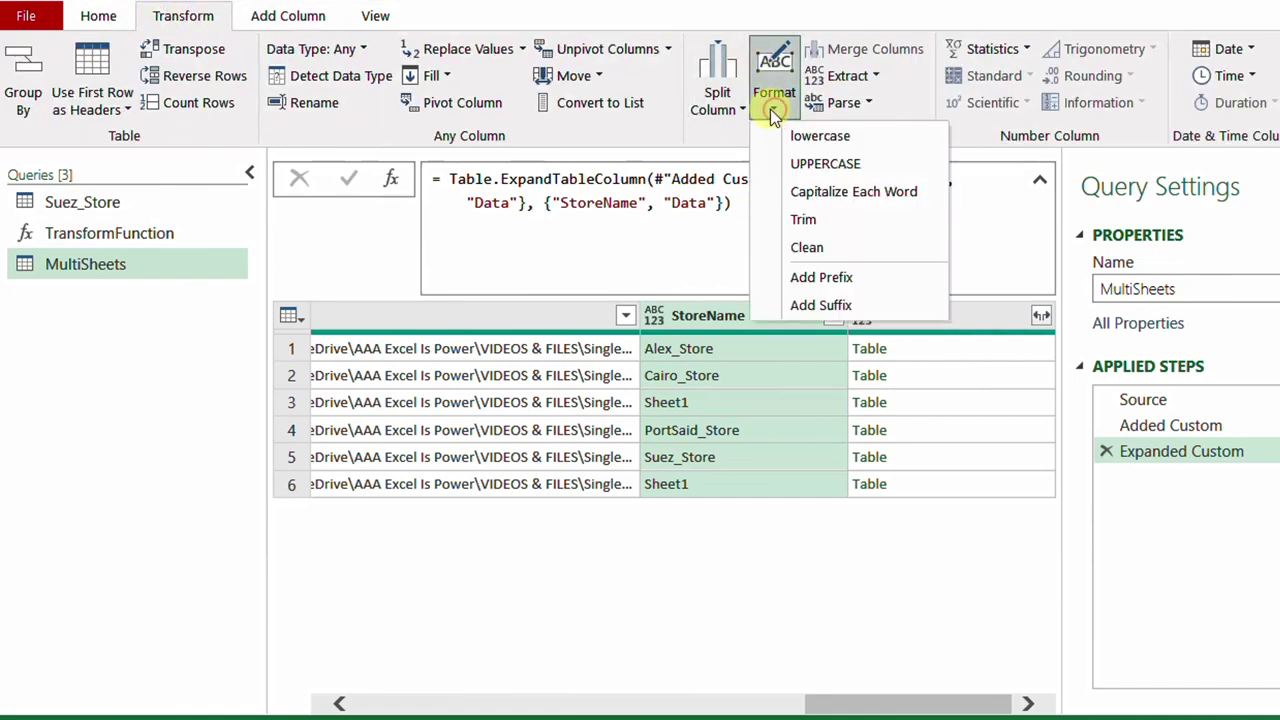
{"action": "left_click", "coordinate": [810, 162]}
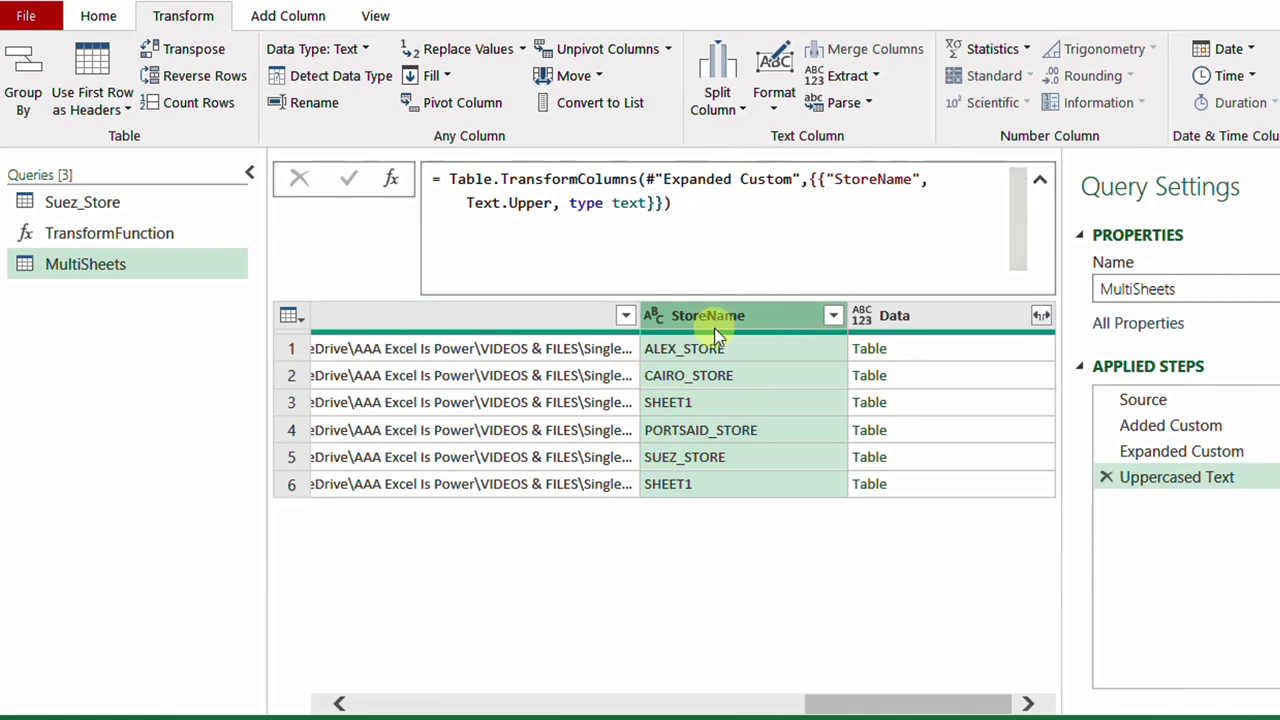
- Filter the StoreName column with a text filter to keep only rows that contain STORE
{"action": "left_click", "coordinate": [833, 315]}
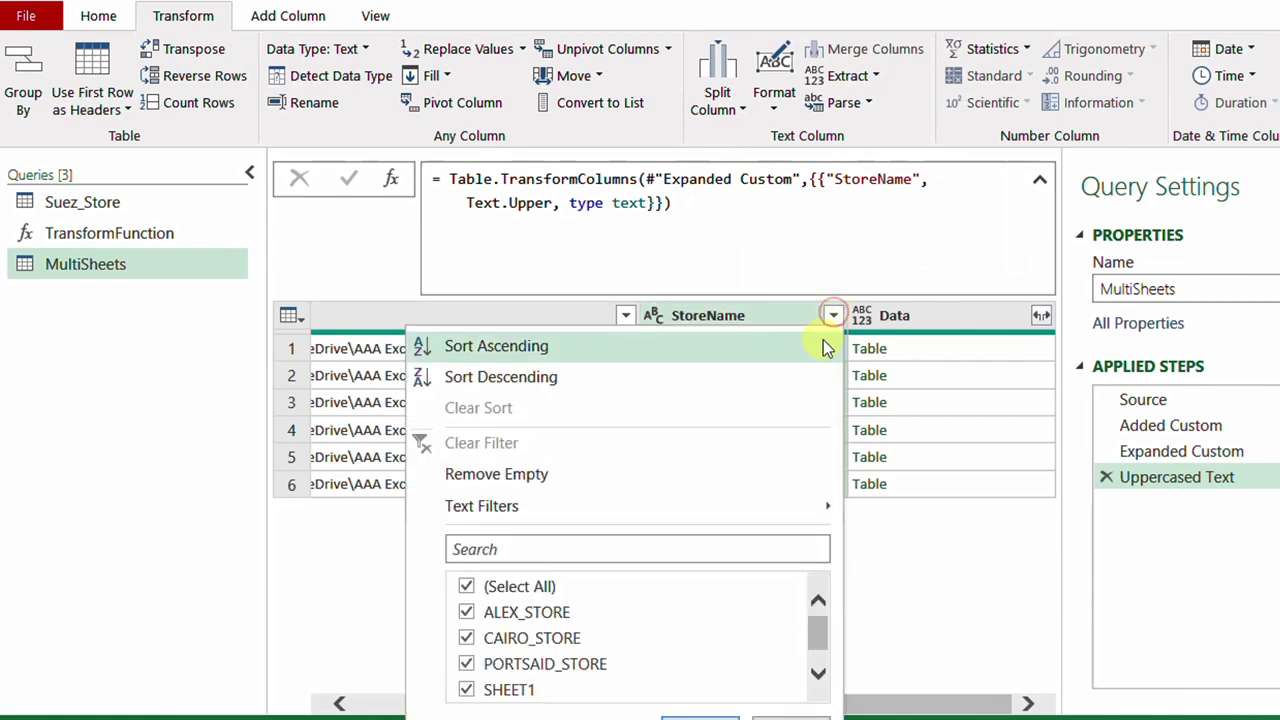
{"action": "left_click", "coordinate": [612, 516]}
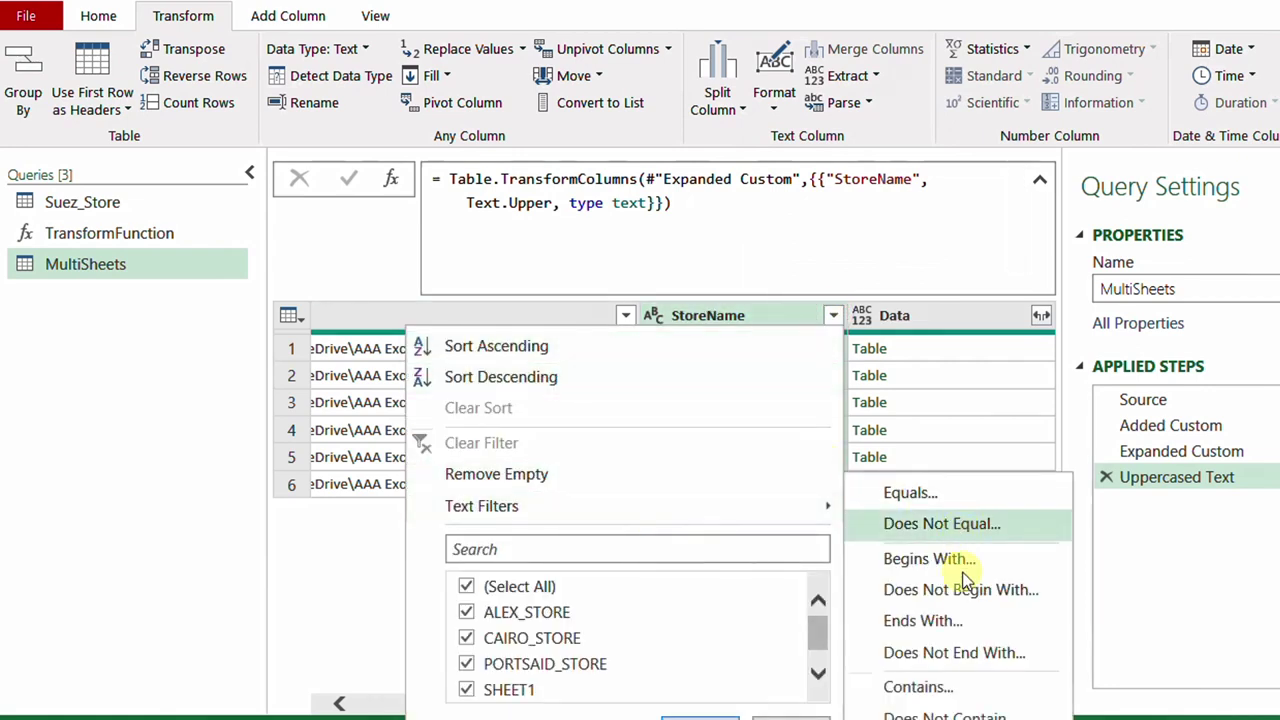
{"action": "left_click", "coordinate": [918, 686]}
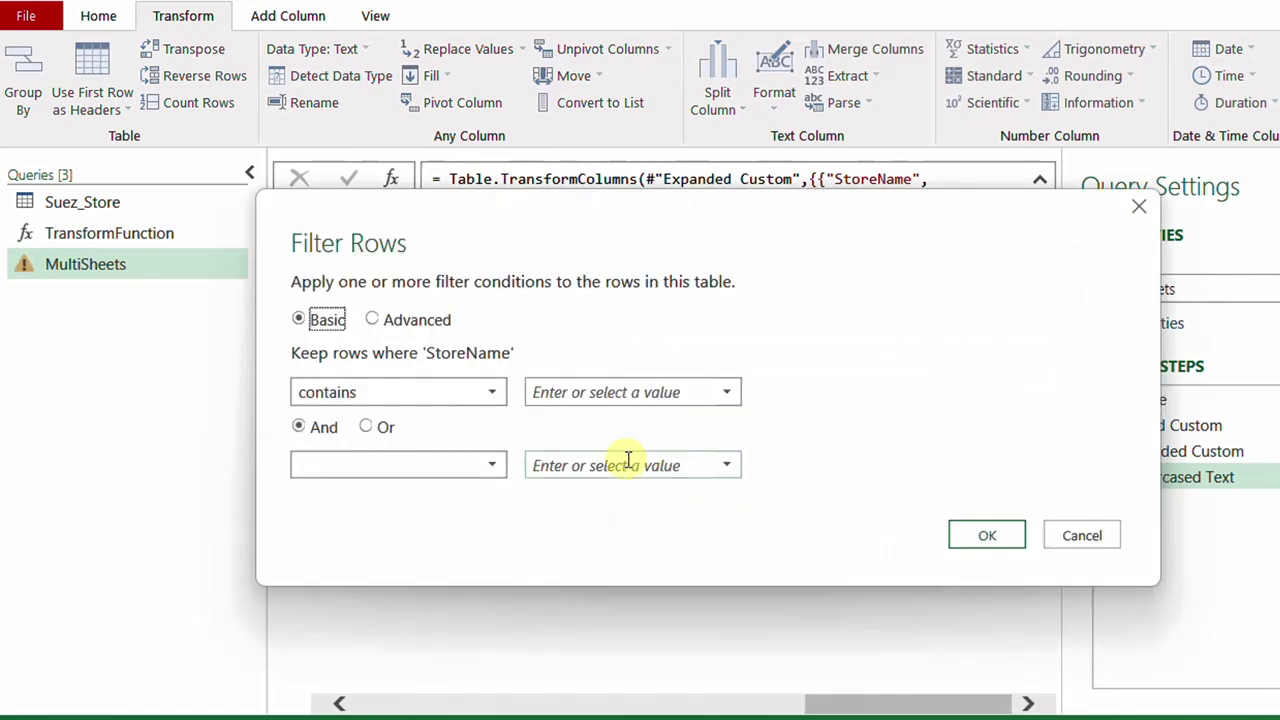
{"action": "left_click", "coordinate": [574, 396]}
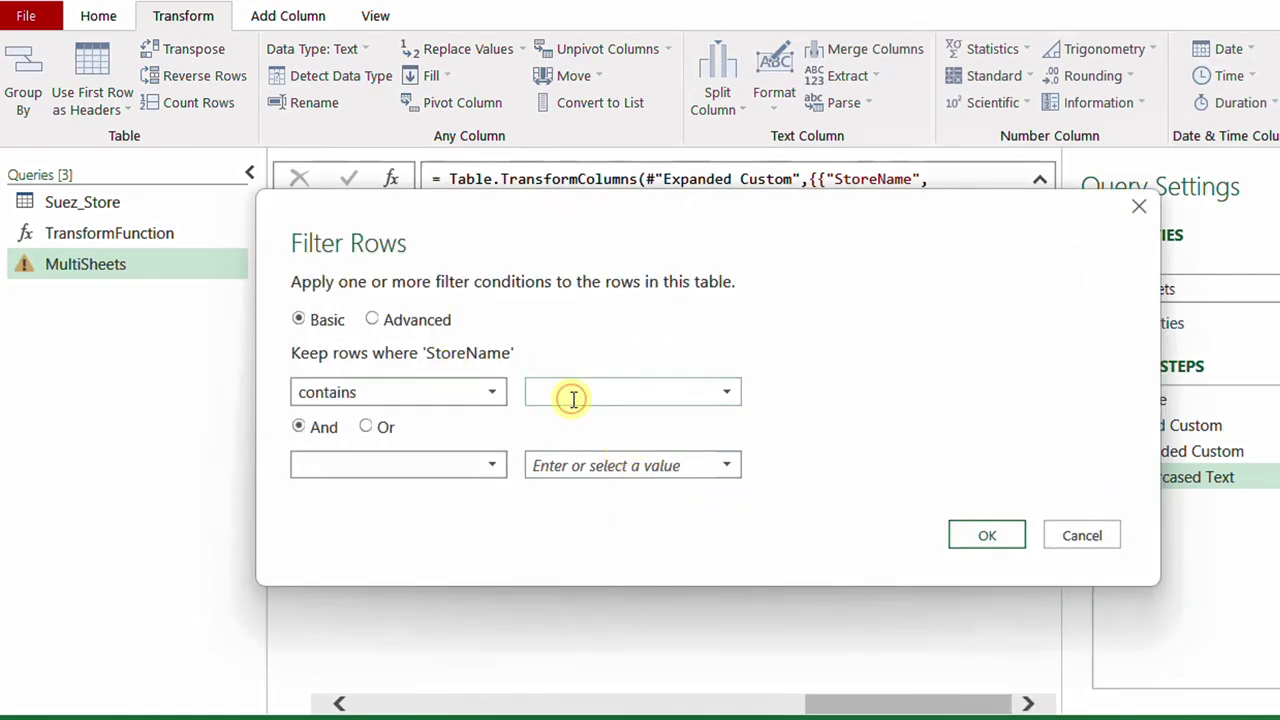
{"action": "type", "text": "STORE"}
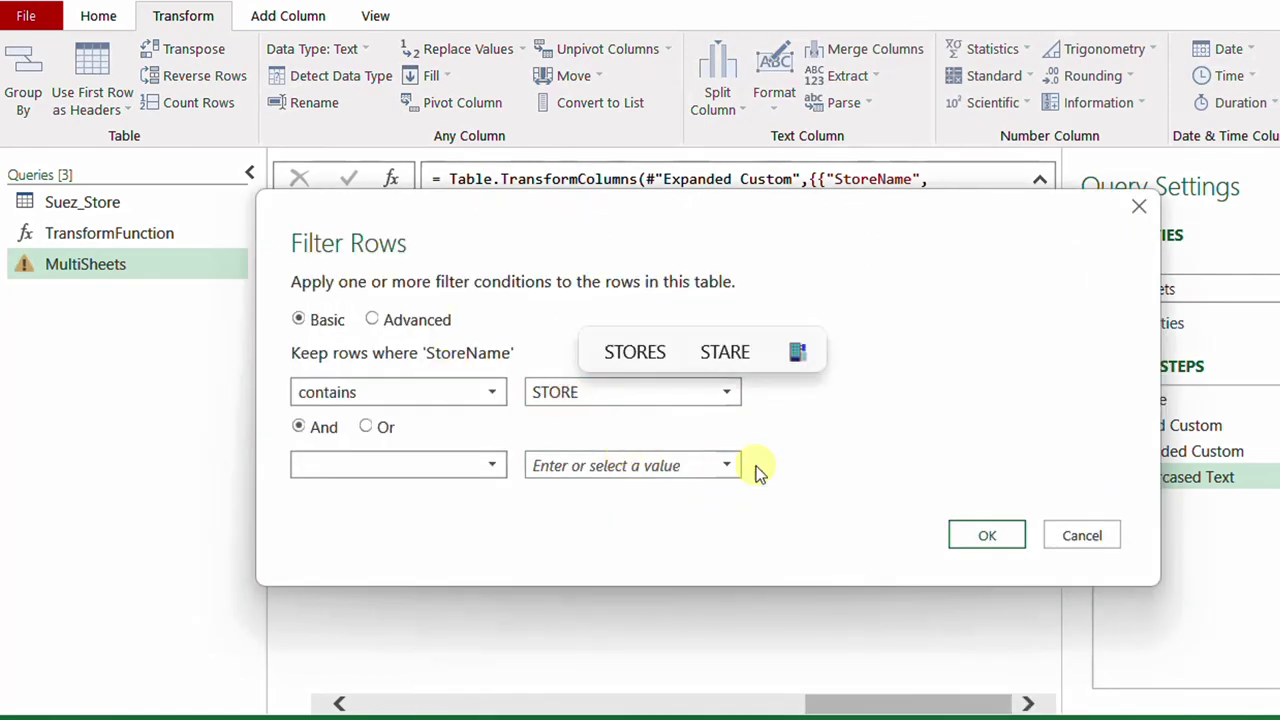
{"action": "left_click", "coordinate": [987, 538]}
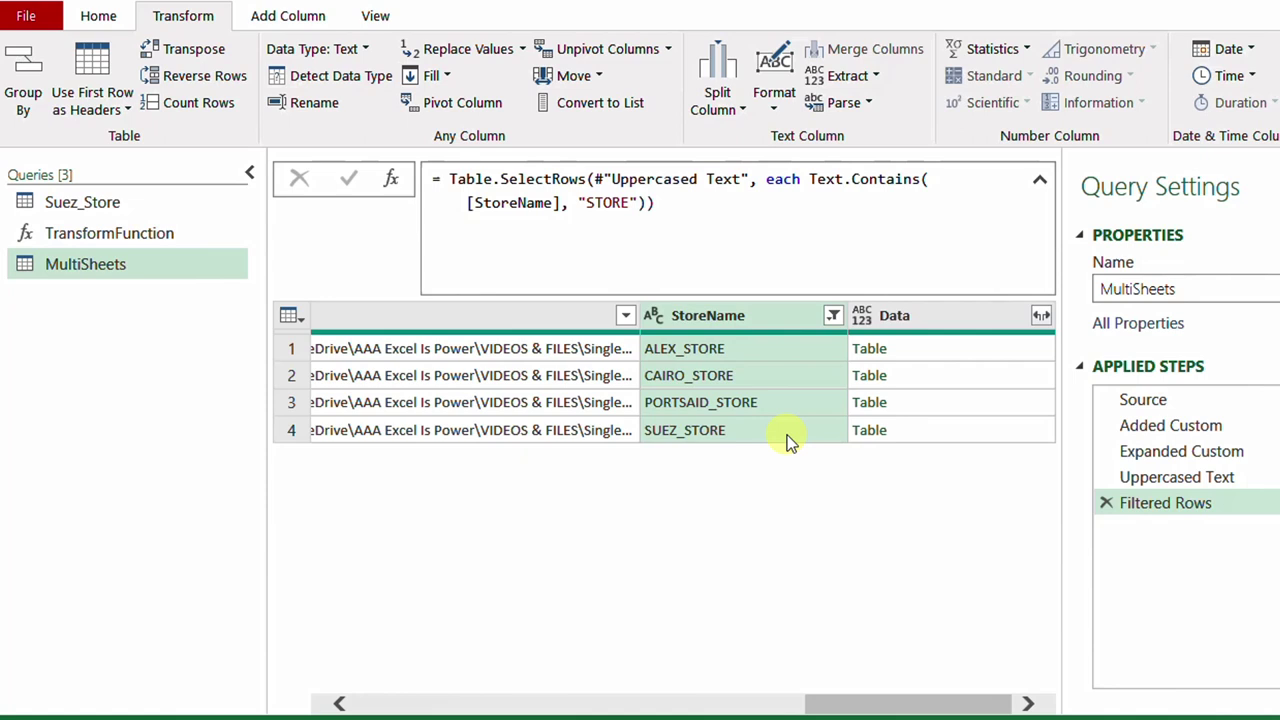
- Start adding a column that invokes a custom function for each row, with TransformFunction as the function query
{"action": "left_click_drag", "start_coordinate": [857, 700], "coordinate": [918, 688]}
{"action": "left_click", "coordinate": [288, 18]}
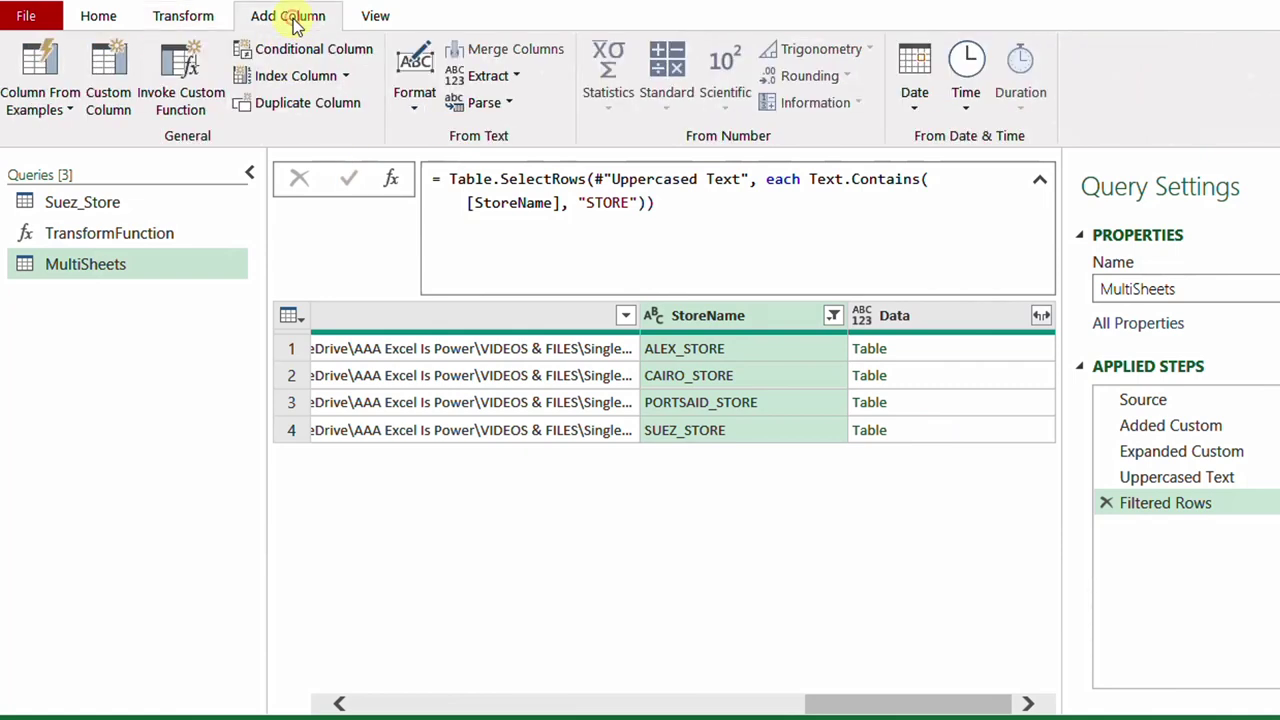
{"action": "left_click", "coordinate": [197, 105]}
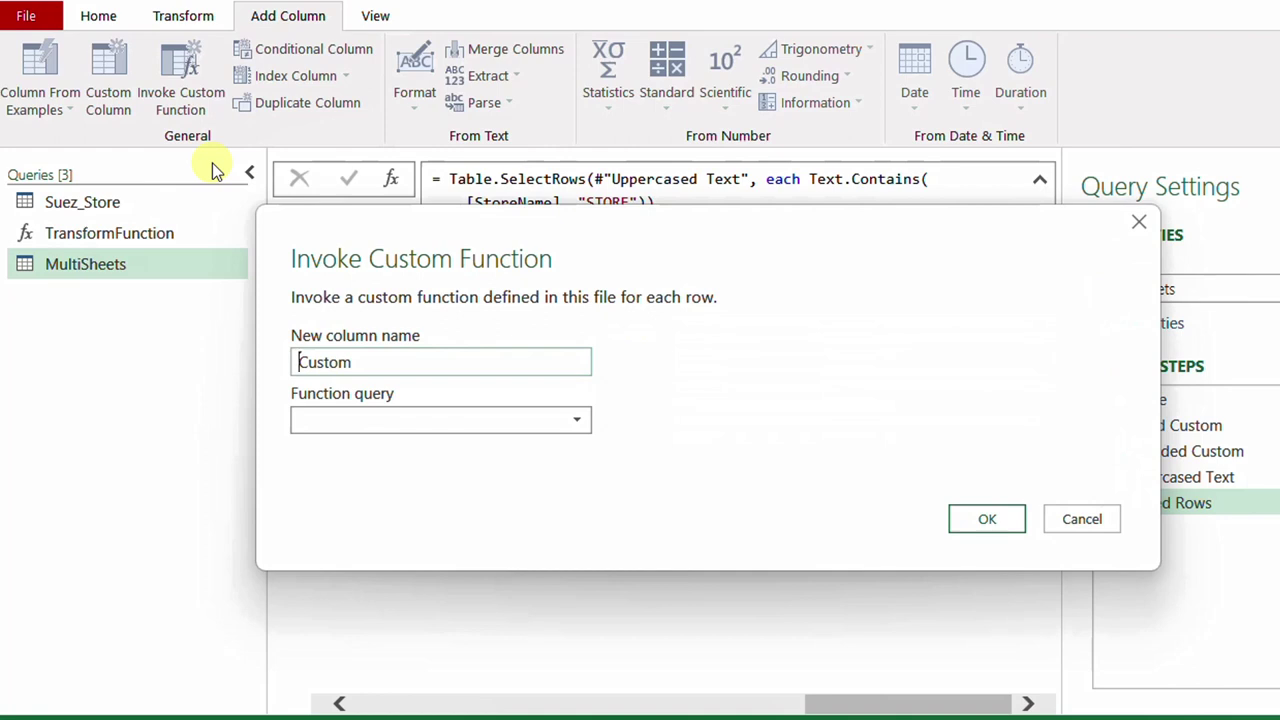
{"action": "left_click", "coordinate": [363, 419]}
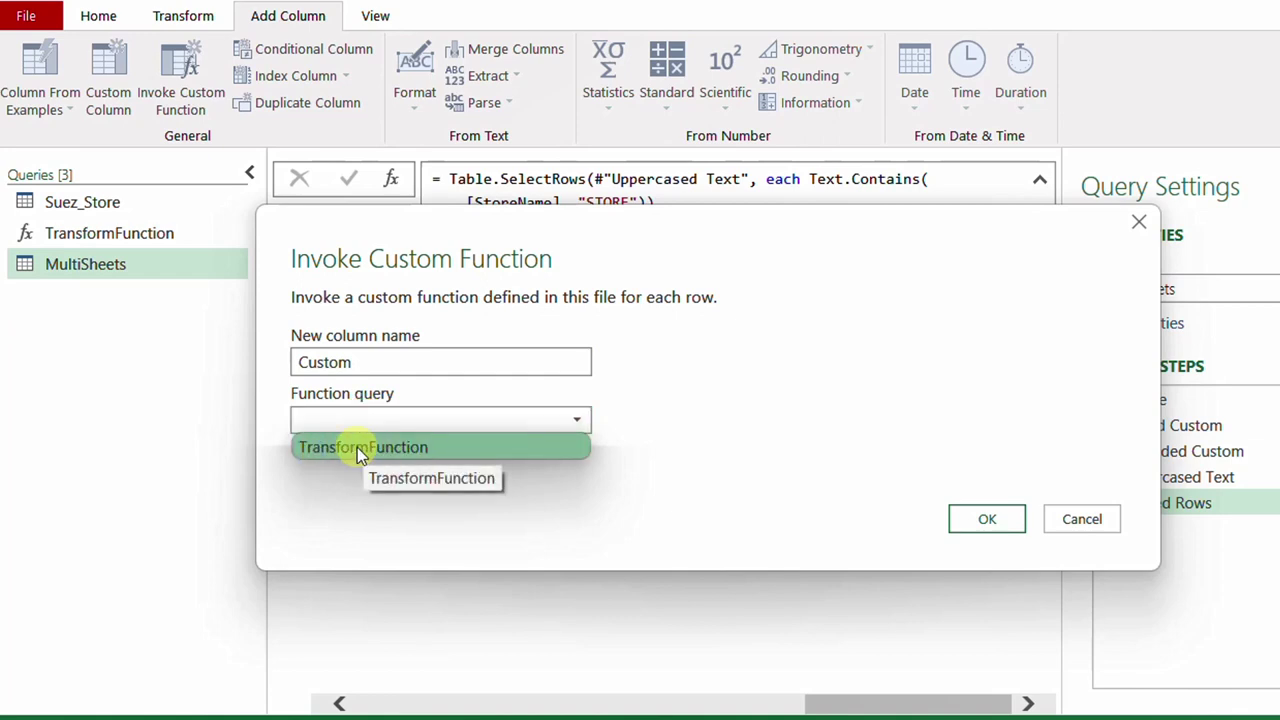
{"action": "left_click", "coordinate": [333, 448]}
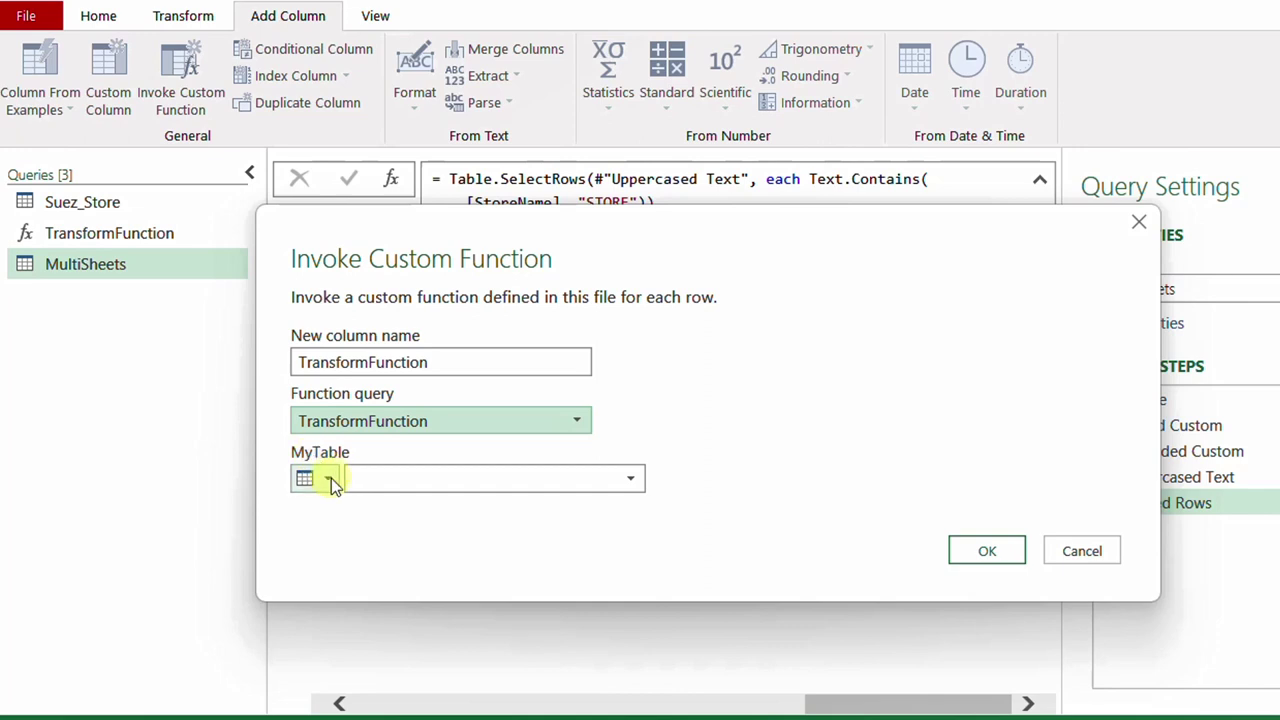
{"action": "left_click", "coordinate": [328, 479]}
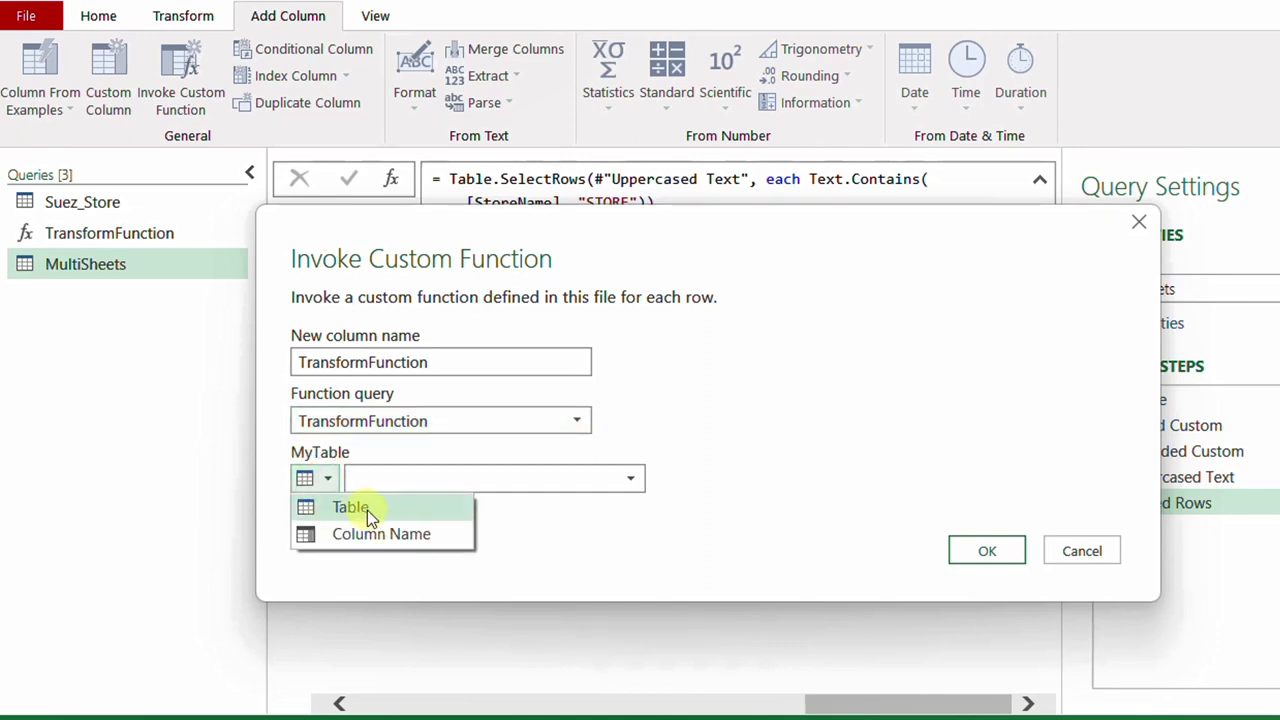
{"action": "left_click", "coordinate": [365, 510]}
{"action": "left_click", "coordinate": [556, 484]}
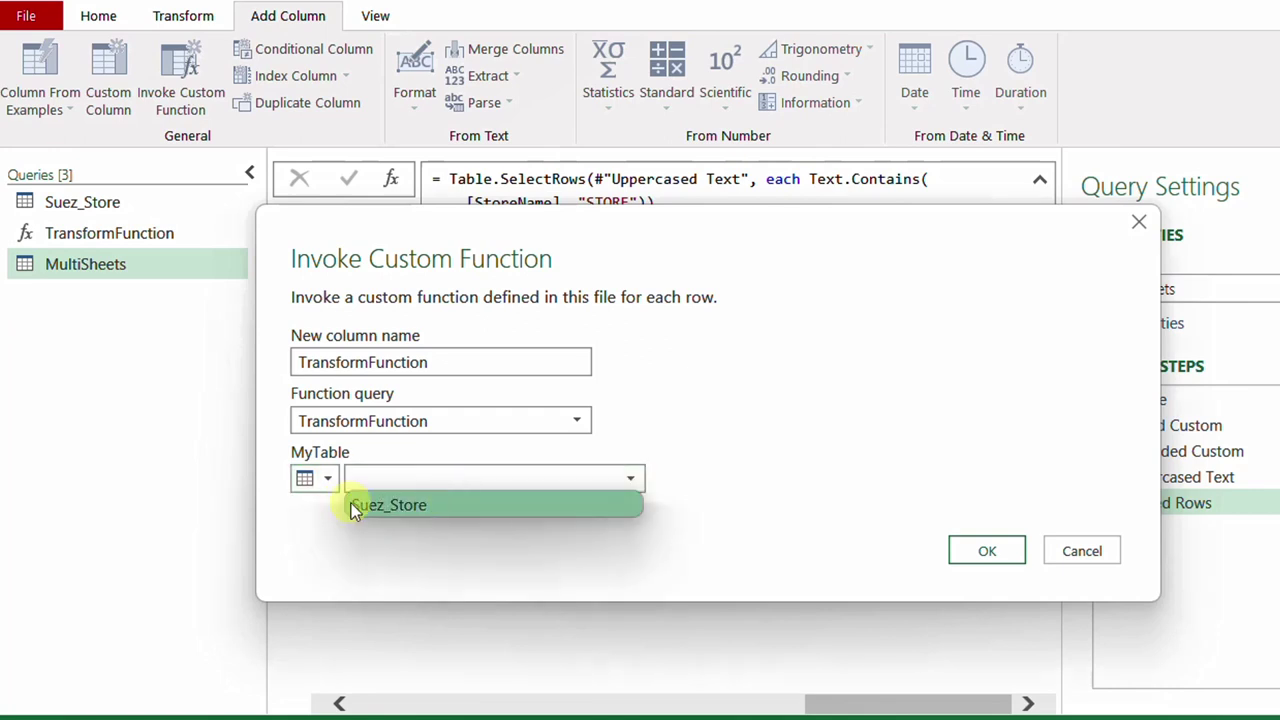
{"action": "left_click", "coordinate": [322, 478]}
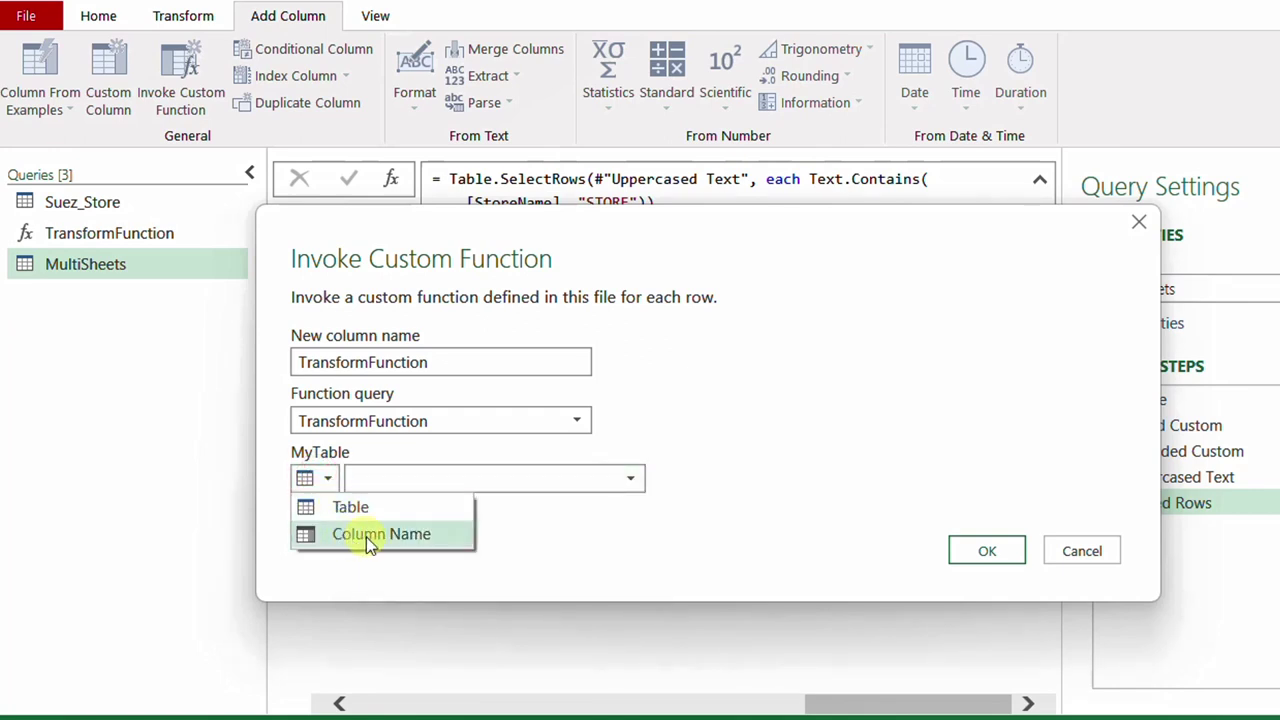
{"action": "left_click_drag", "start_coordinate": [674, 240], "coordinate": [409, 446]}
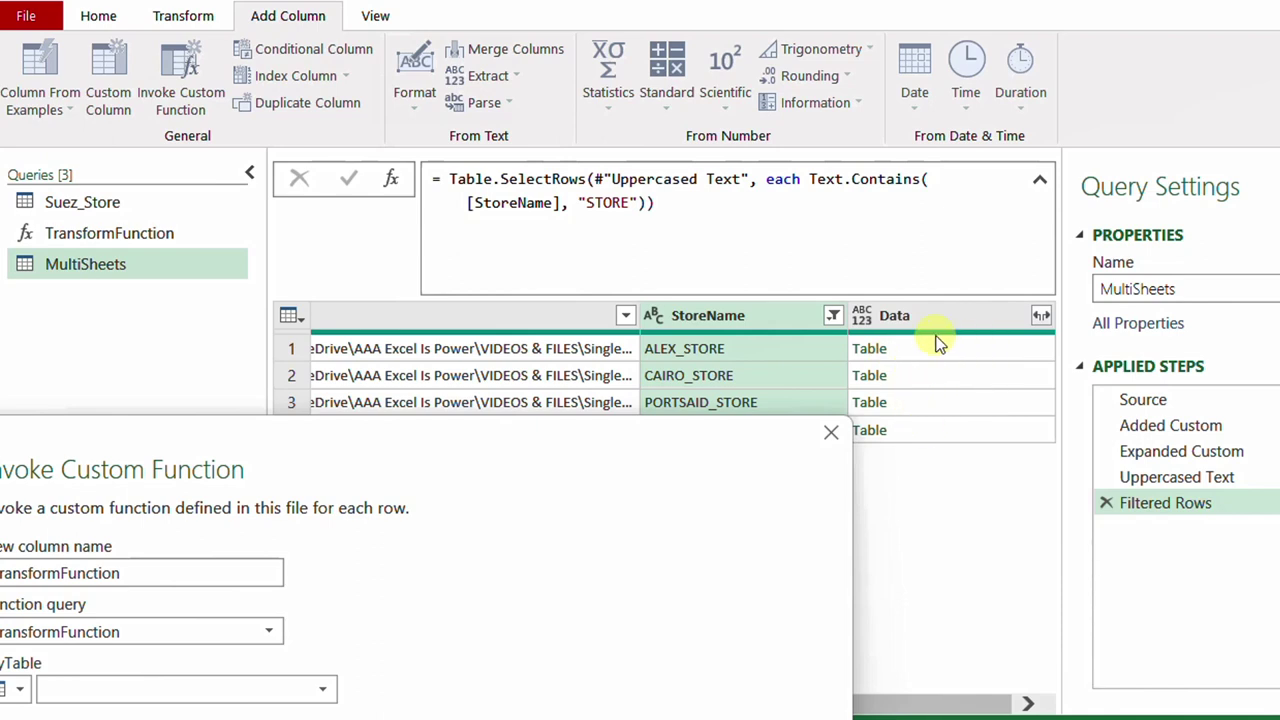
{"action": "left_click_drag", "start_coordinate": [297, 446], "coordinate": [445, 174]}
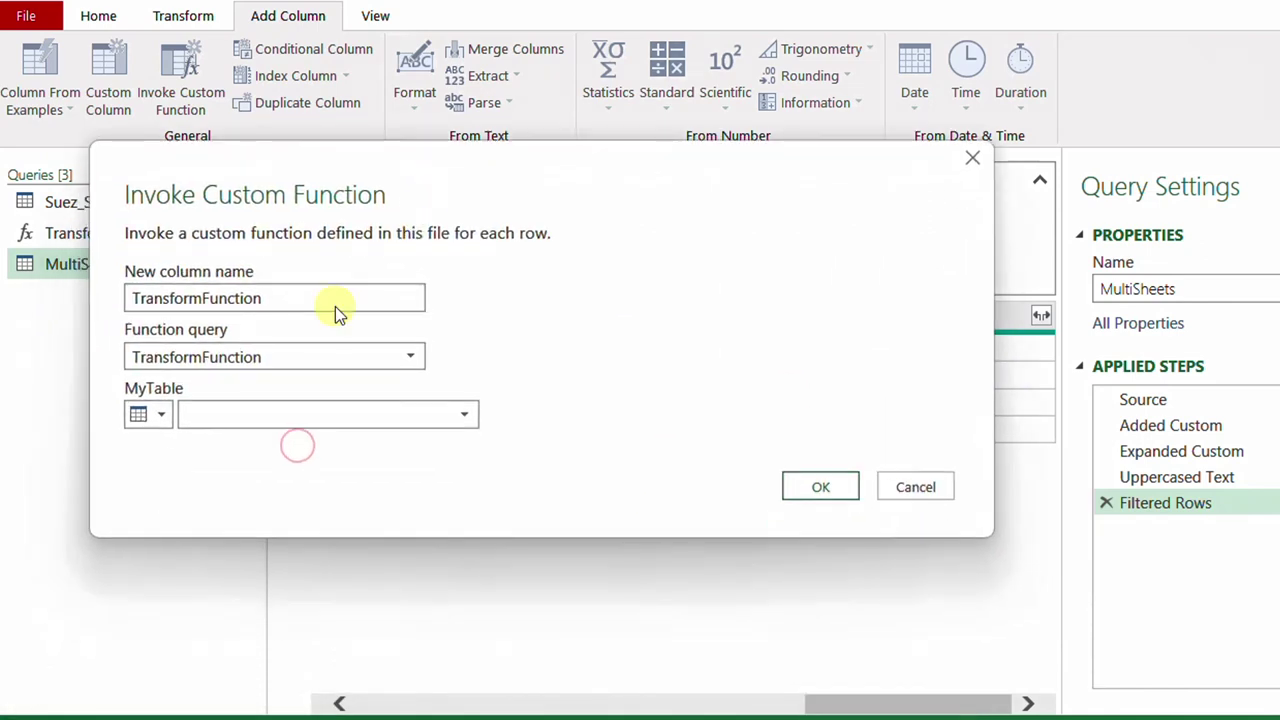
- Set the MyTable argument to a column name, choose the Data column, and add the invoked TransformFunction column
{"action": "left_click", "coordinate": [160, 414]}
{"action": "left_click", "coordinate": [190, 469]}
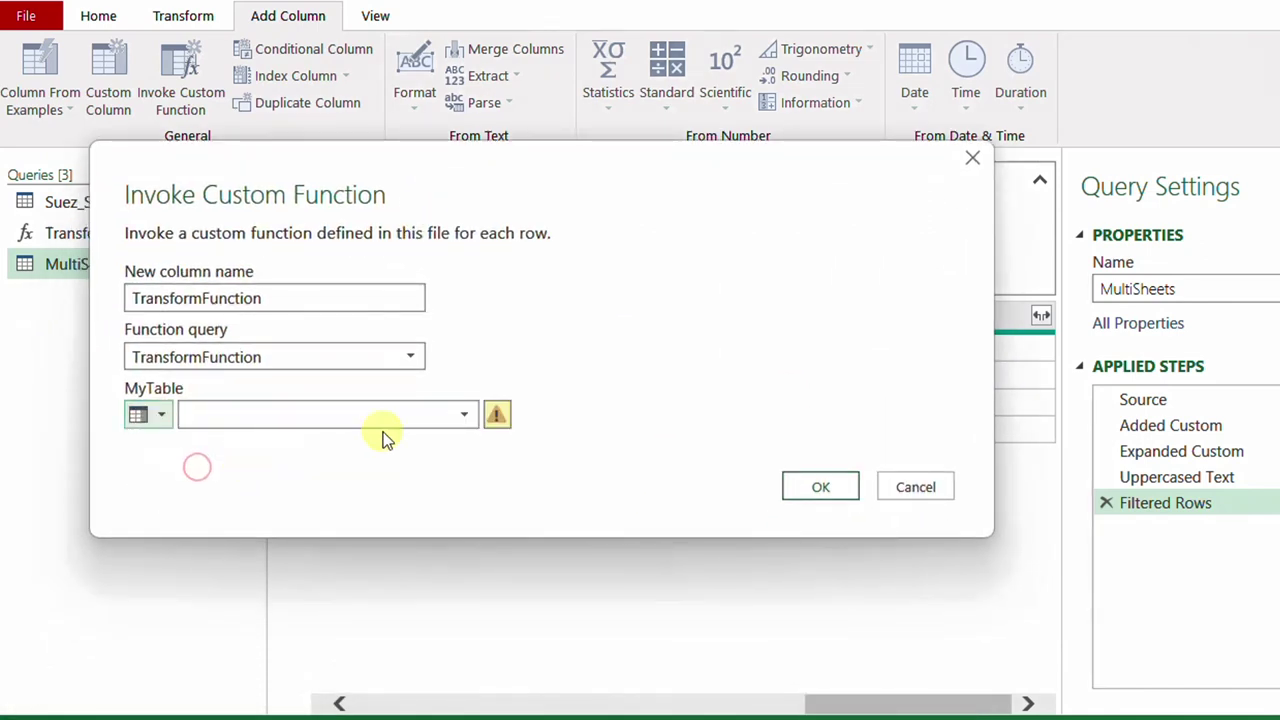
{"action": "left_click", "coordinate": [462, 413]}
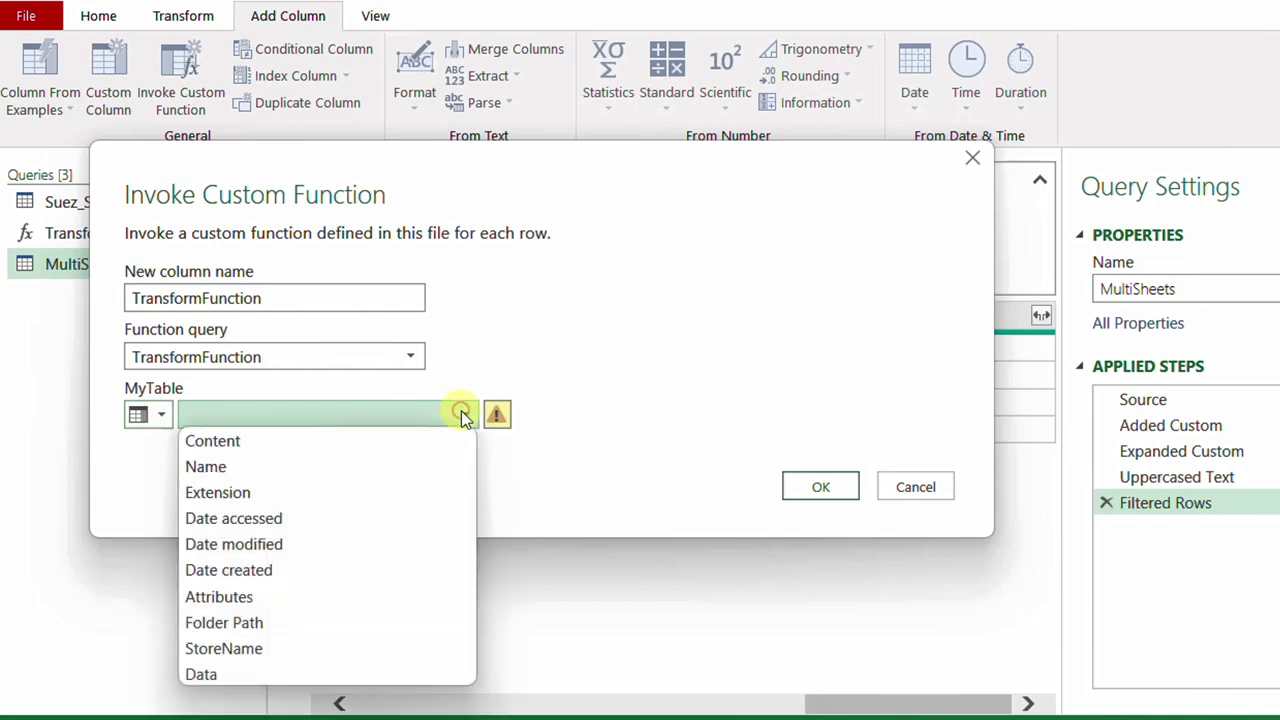
{"action": "left_click", "coordinate": [257, 676]}
{"action": "left_click", "coordinate": [810, 486]}
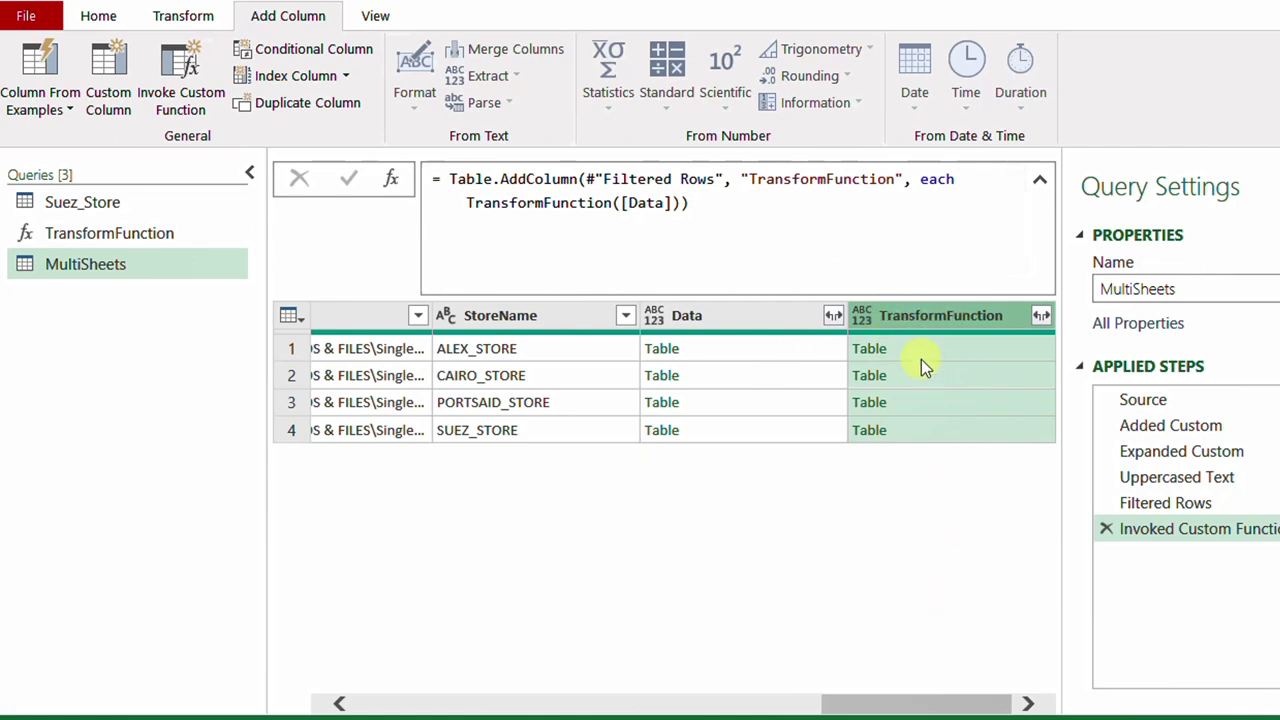
- Preview the cleaned tables in the TransformFunction column for the ALEX_STORE, CAIRO_STORE and PORTSAID_STORE rows, collapsing the formula bar for more room
{"action": "left_click", "coordinate": [994, 348]}
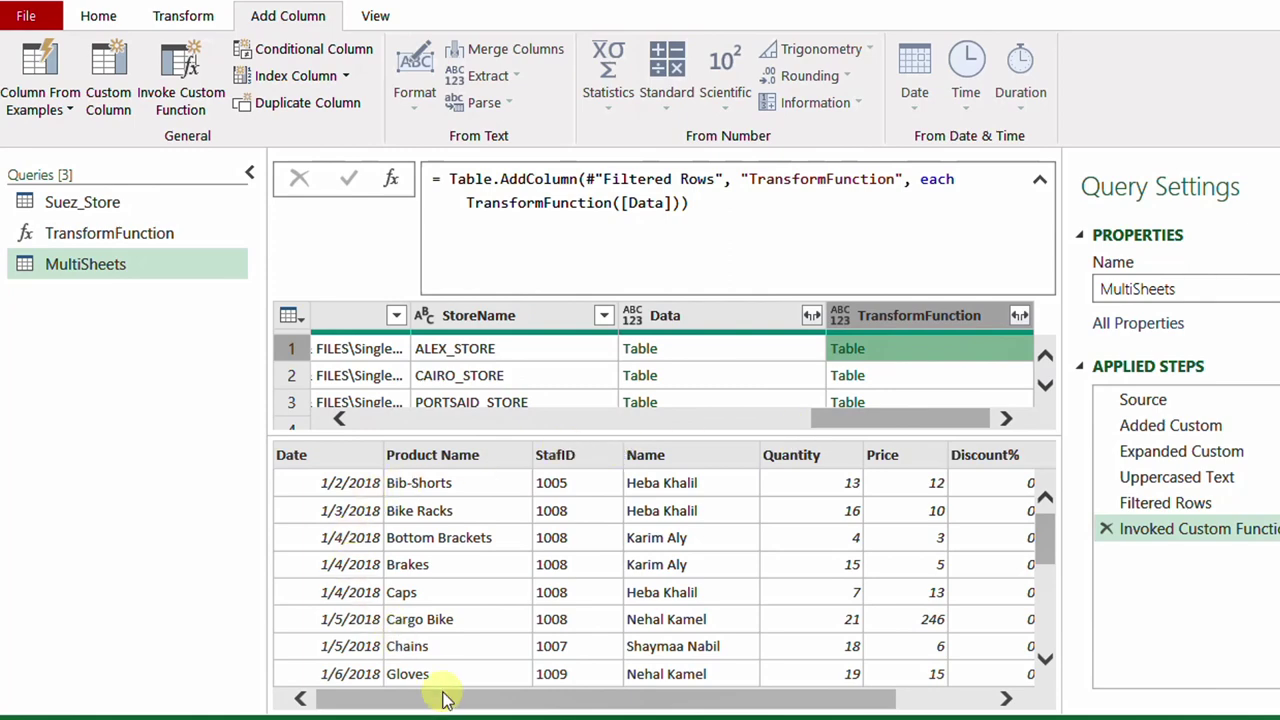
{"action": "left_click_drag", "start_coordinate": [443, 697], "coordinate": [755, 698]}
{"action": "left_click", "coordinate": [954, 374]}
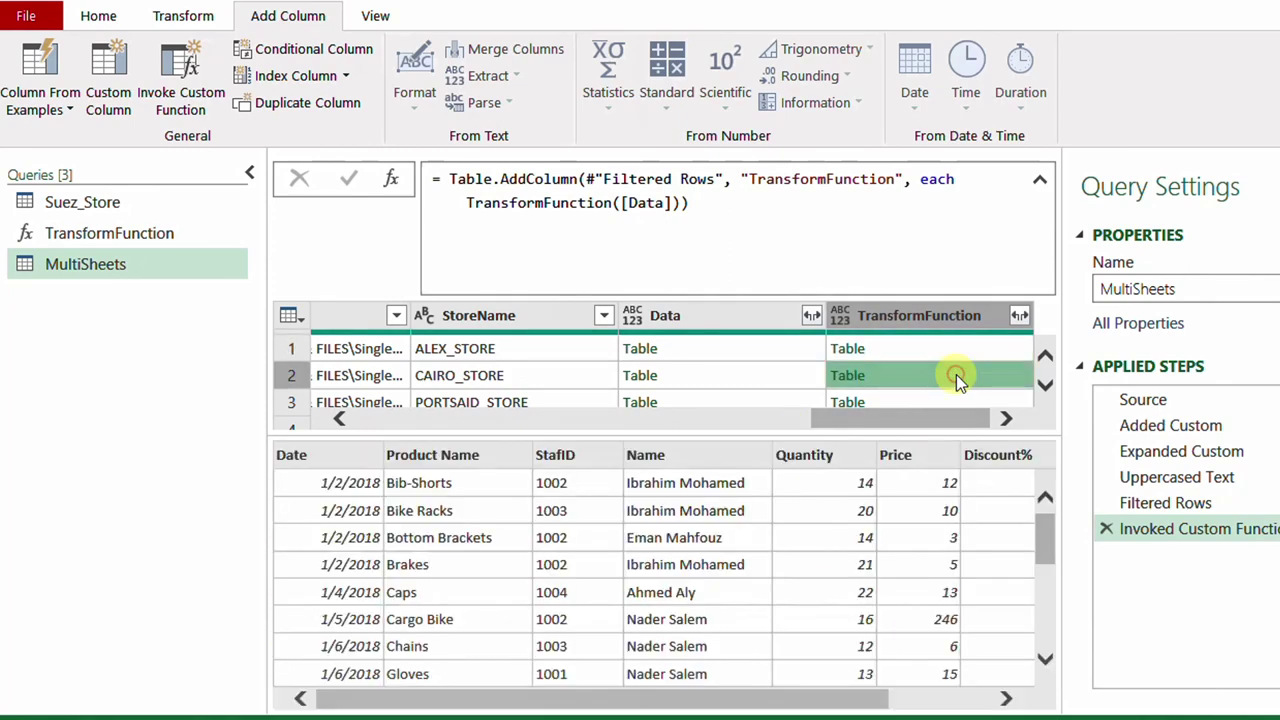
{"action": "left_click", "coordinate": [1041, 181]}
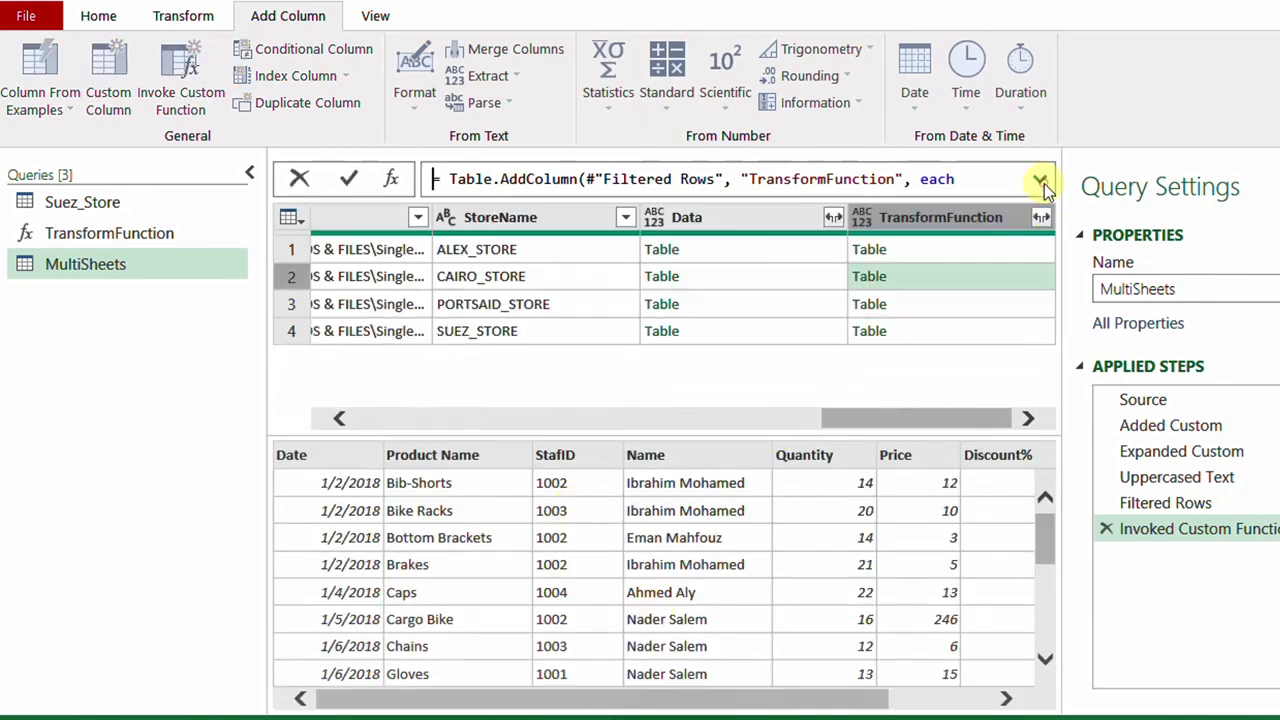
{"action": "left_click", "coordinate": [948, 306]}
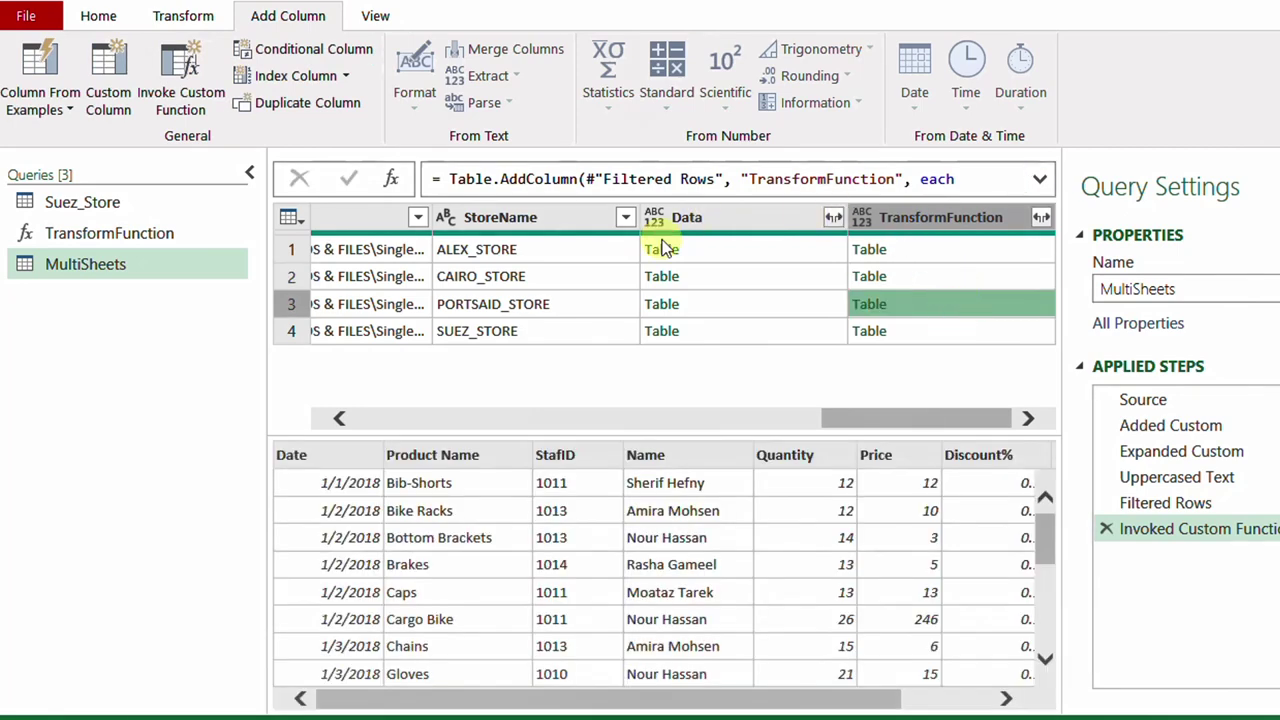
- Preview the ALEX_STORE raw table, and reduce the StoreName column to the text before the "_" delimiter
{"action": "left_click", "coordinate": [741, 249]}
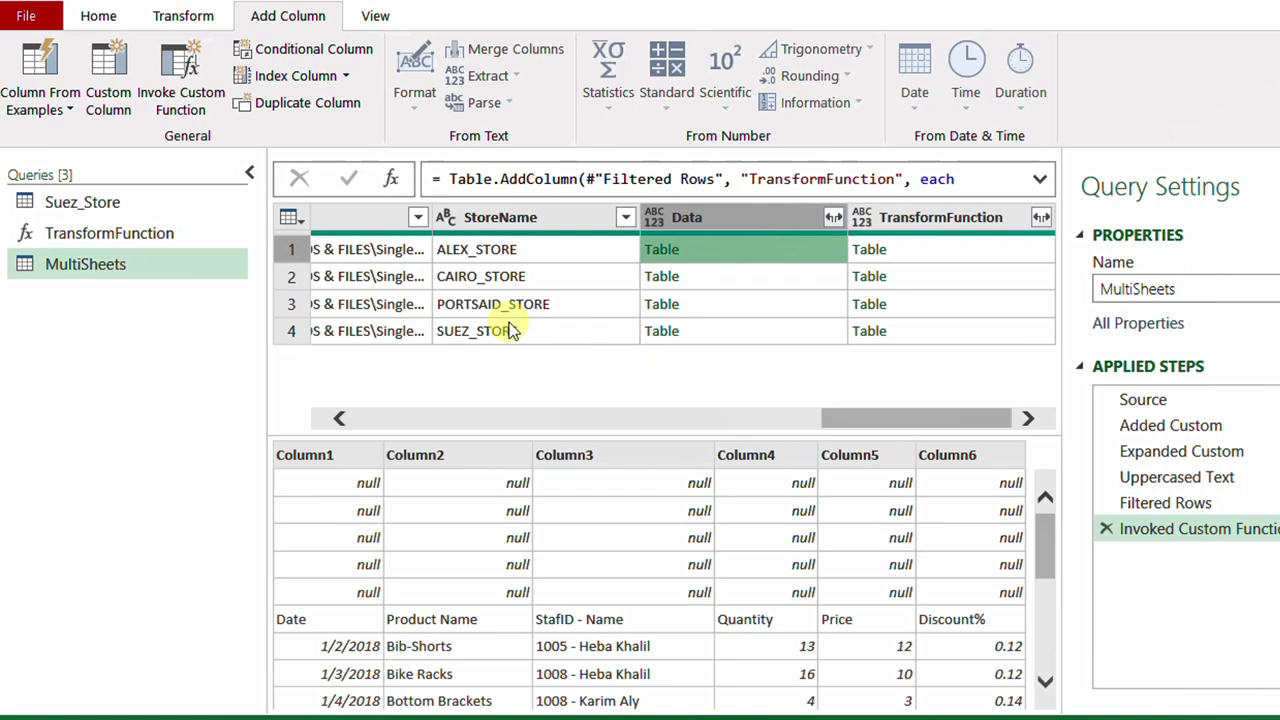
{"action": "left_click", "coordinate": [527, 216]}
{"action": "left_click", "coordinate": [198, 20]}
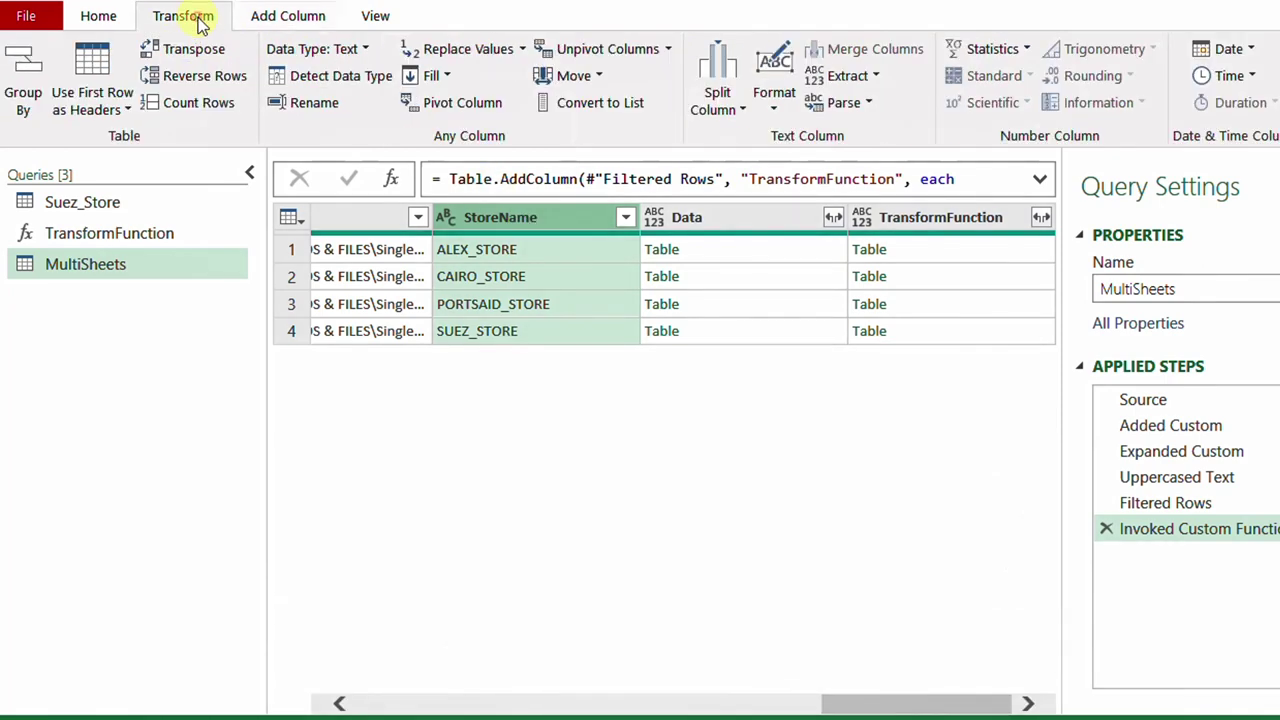
{"action": "left_click", "coordinate": [875, 77]}
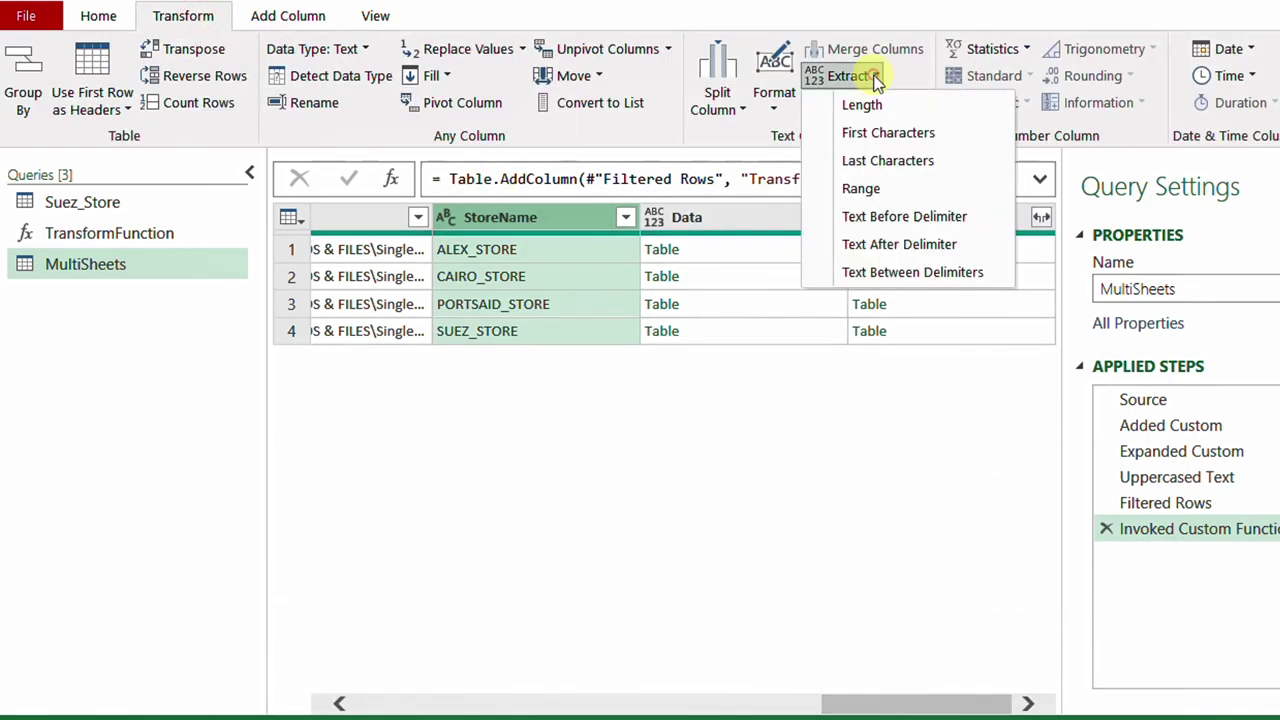
{"action": "left_click", "coordinate": [940, 216]}
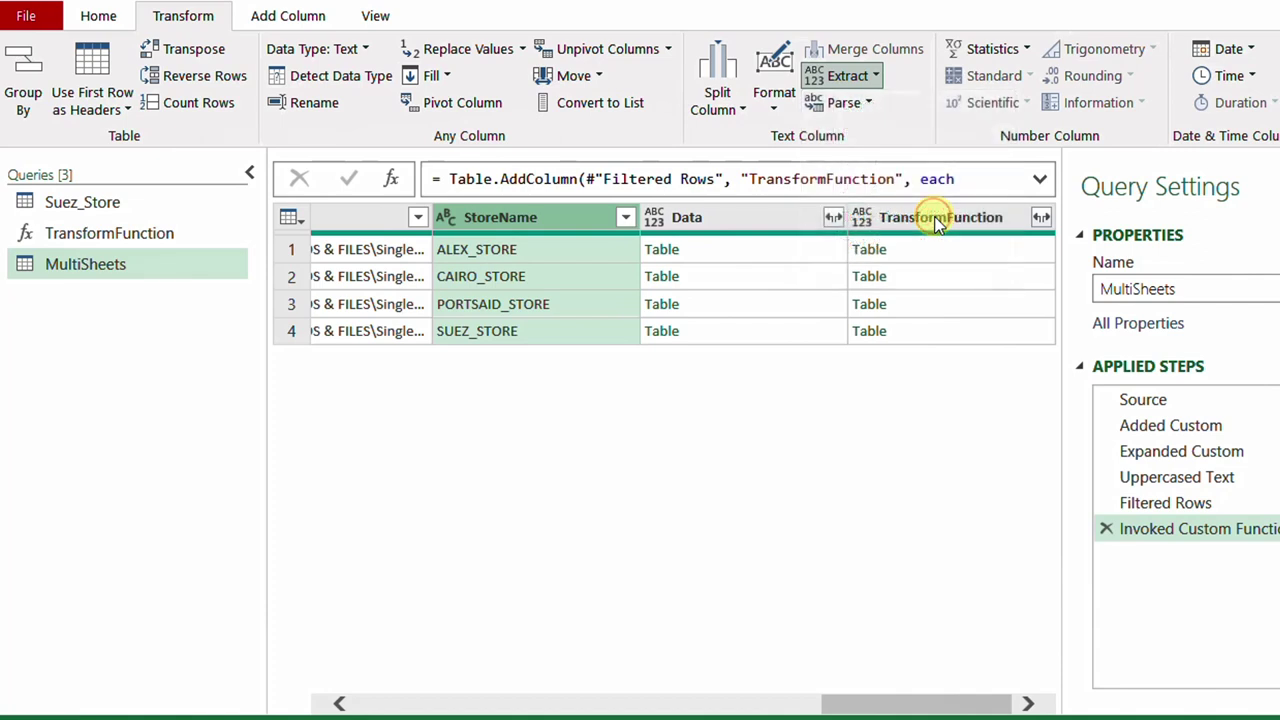
{"action": "type", "text": "_"}
{"action": "left_click", "coordinate": [980, 492]}
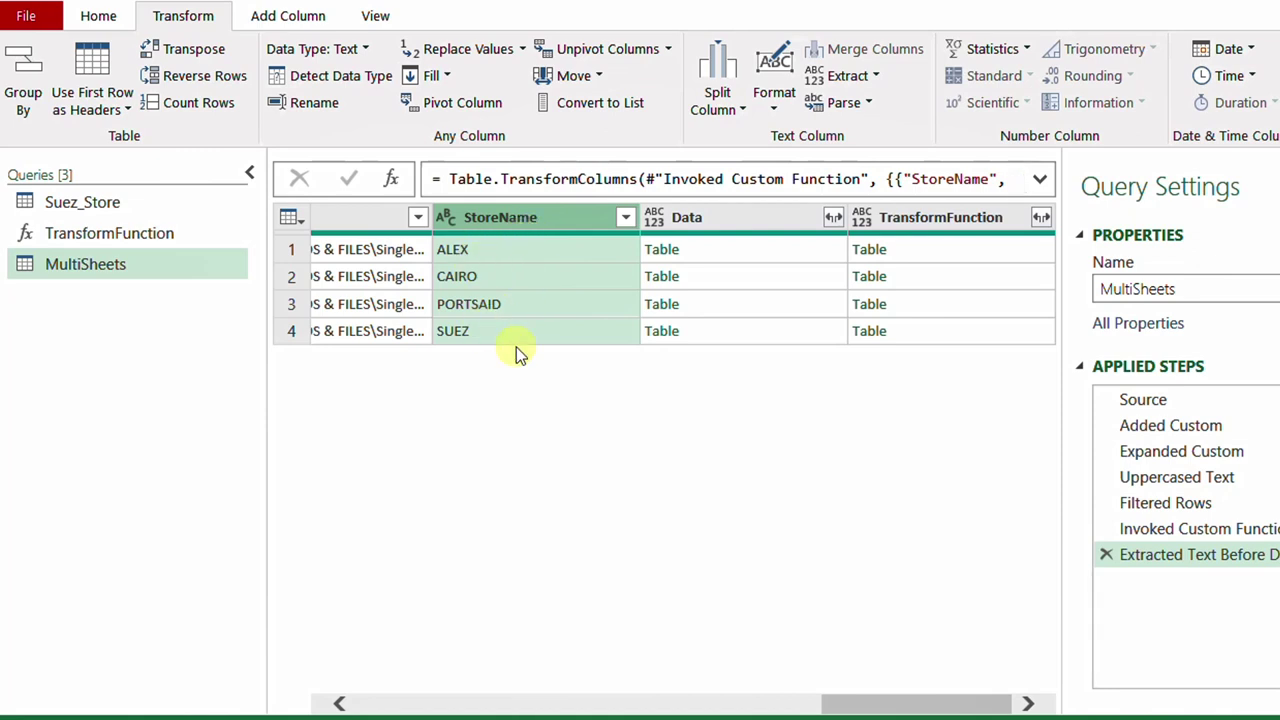
- Keep only the StoreName and TransformFunction columns, removing all other columns
{"action": "left_click", "coordinate": [916, 220], "text": "ctrl"}
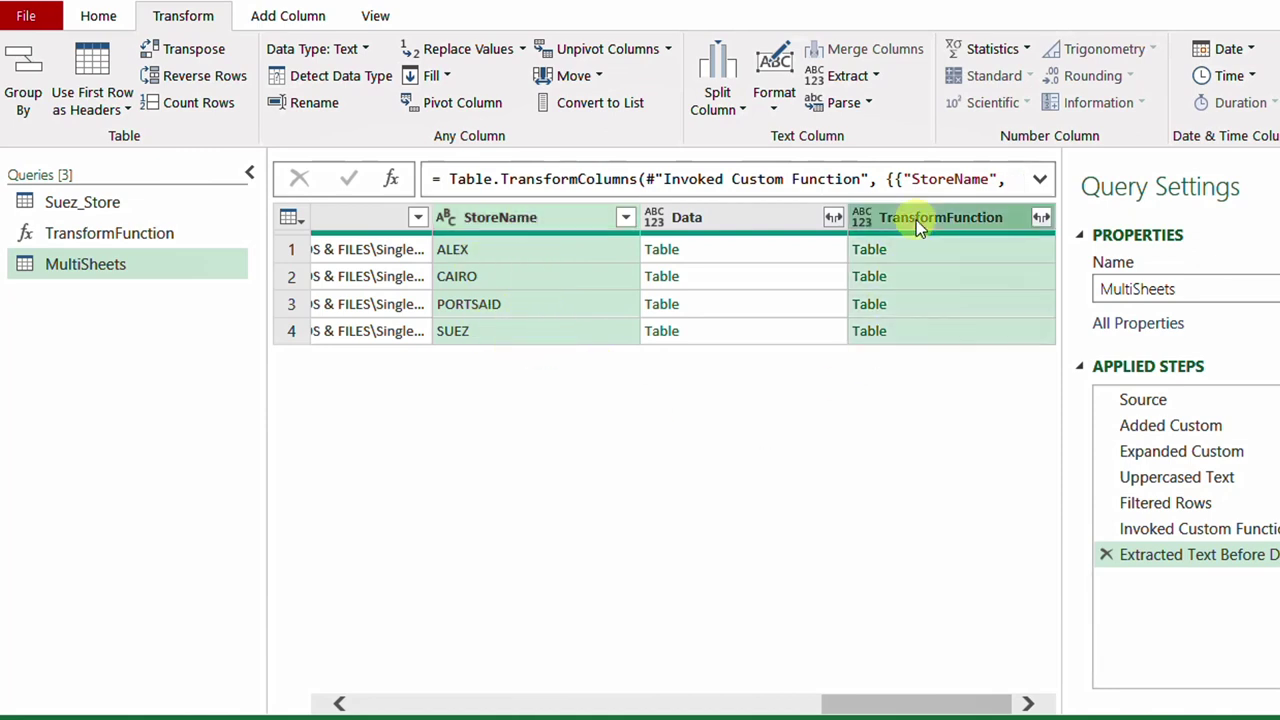
{"action": "right_click", "coordinate": [517, 221]}
{"action": "left_click", "coordinate": [632, 289]}
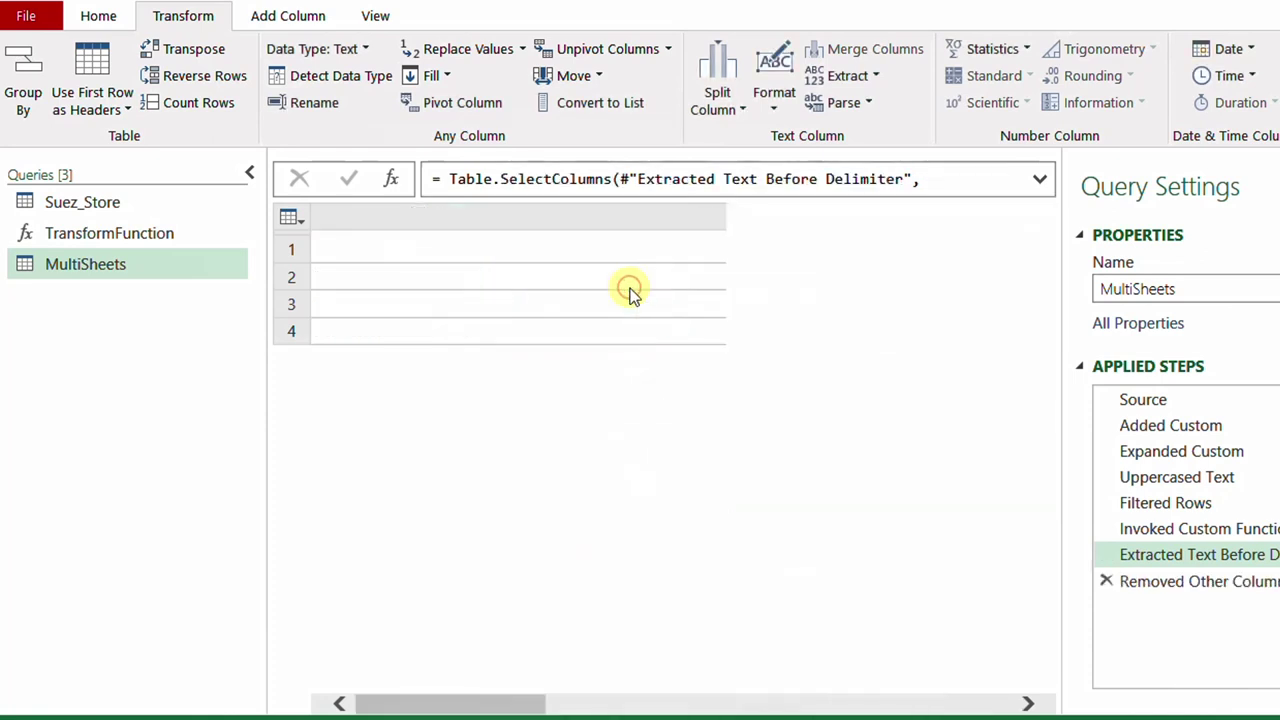
- Expand the TransformFunction column without Discount%, Price and StafID, and without the original column name as prefix
{"action": "left_click", "coordinate": [712, 218]}
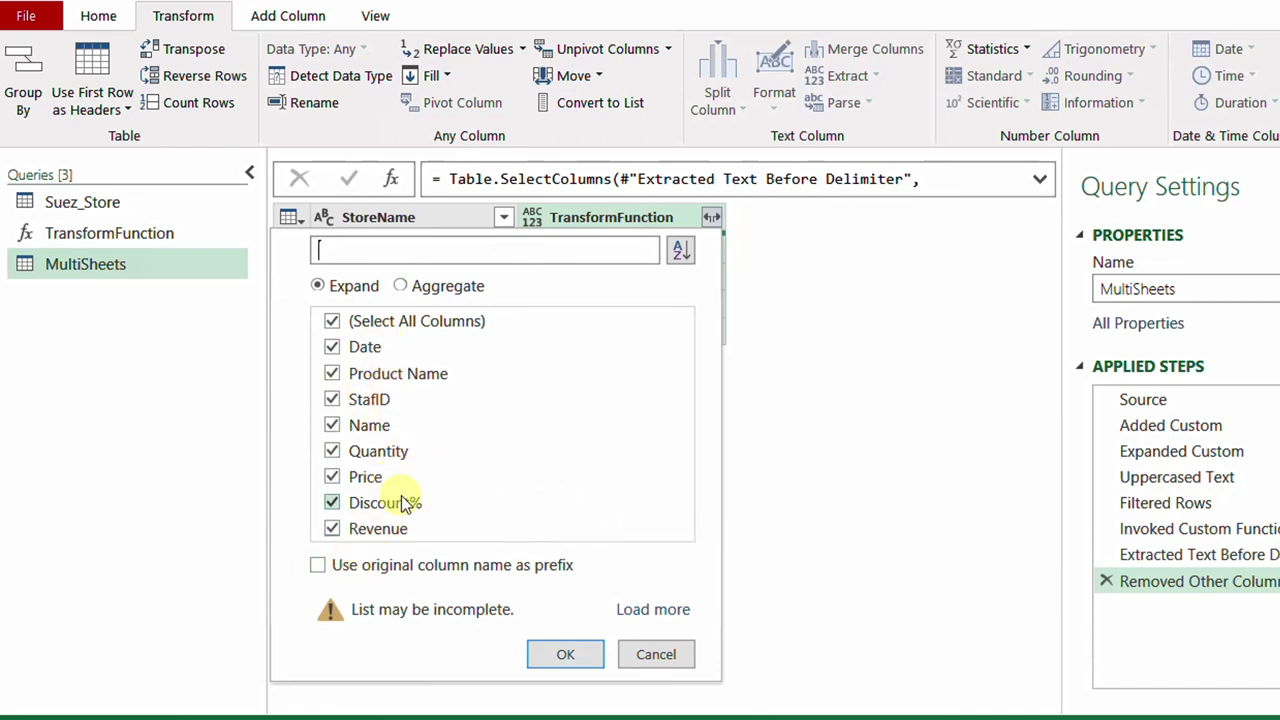
{"action": "left_click", "coordinate": [333, 503]}
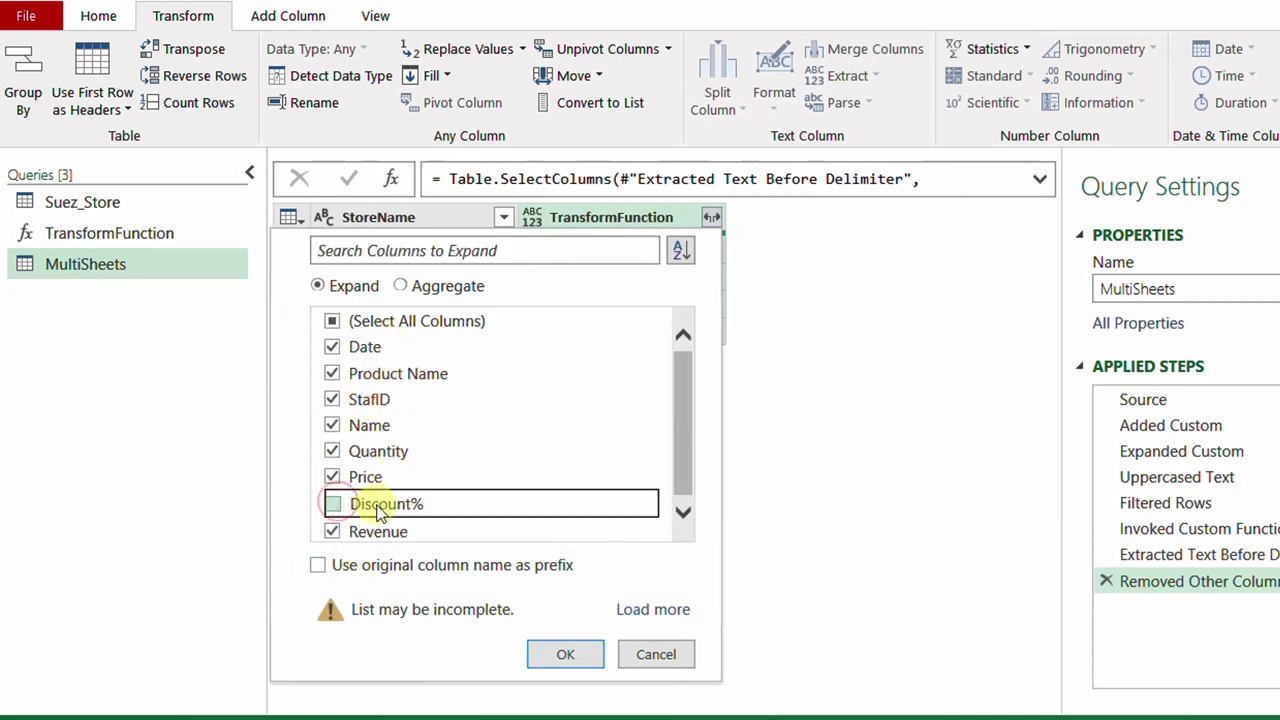
{"action": "left_click", "coordinate": [333, 477]}
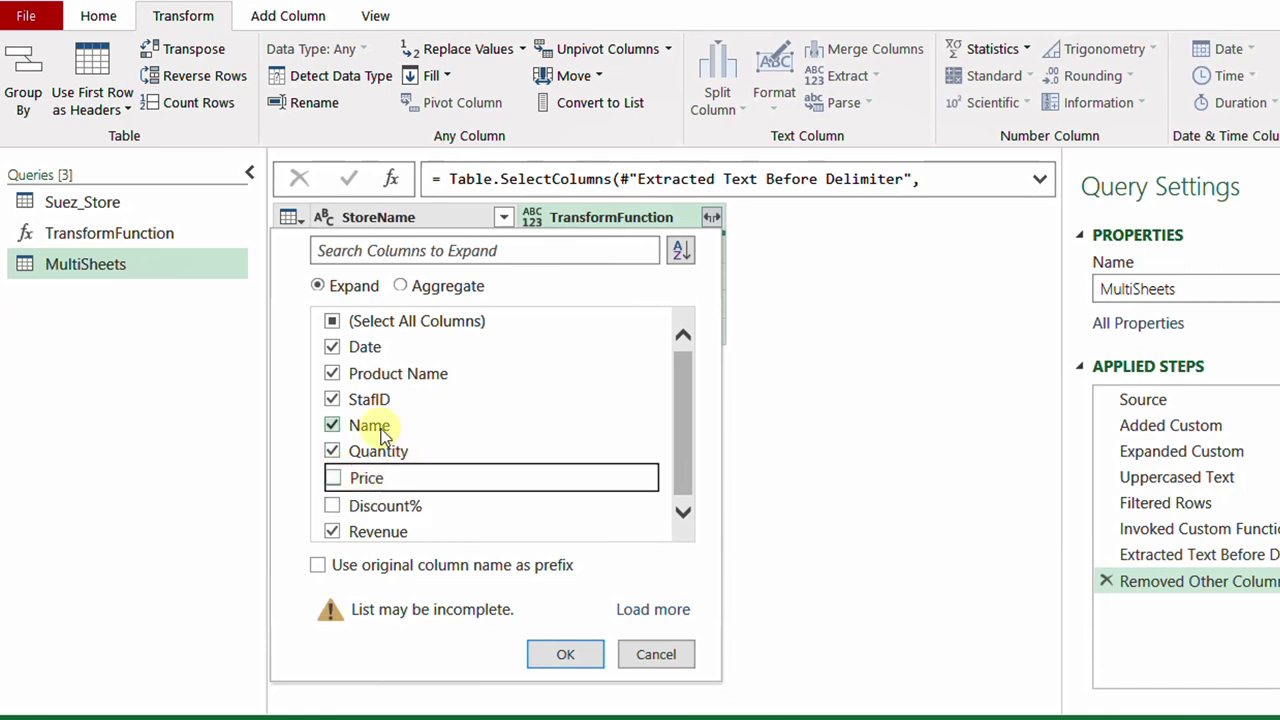
{"action": "left_click", "coordinate": [332, 400]}
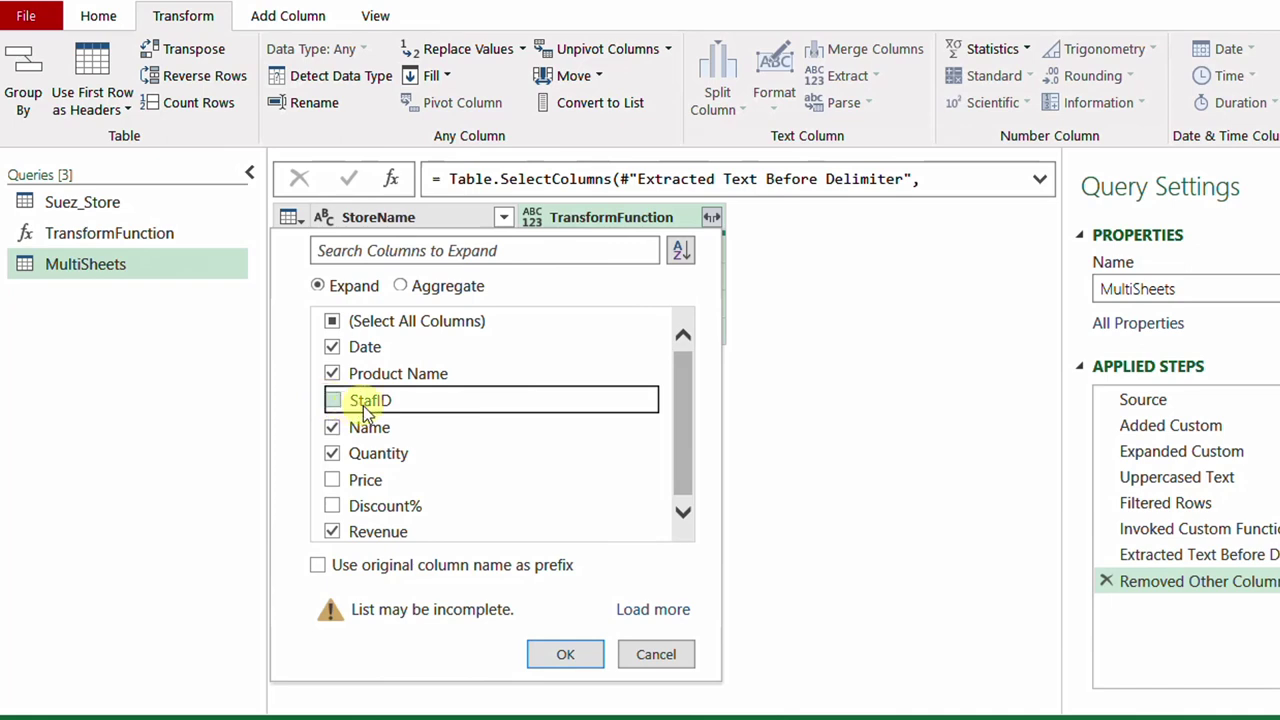
{"action": "left_click", "coordinate": [576, 660]}
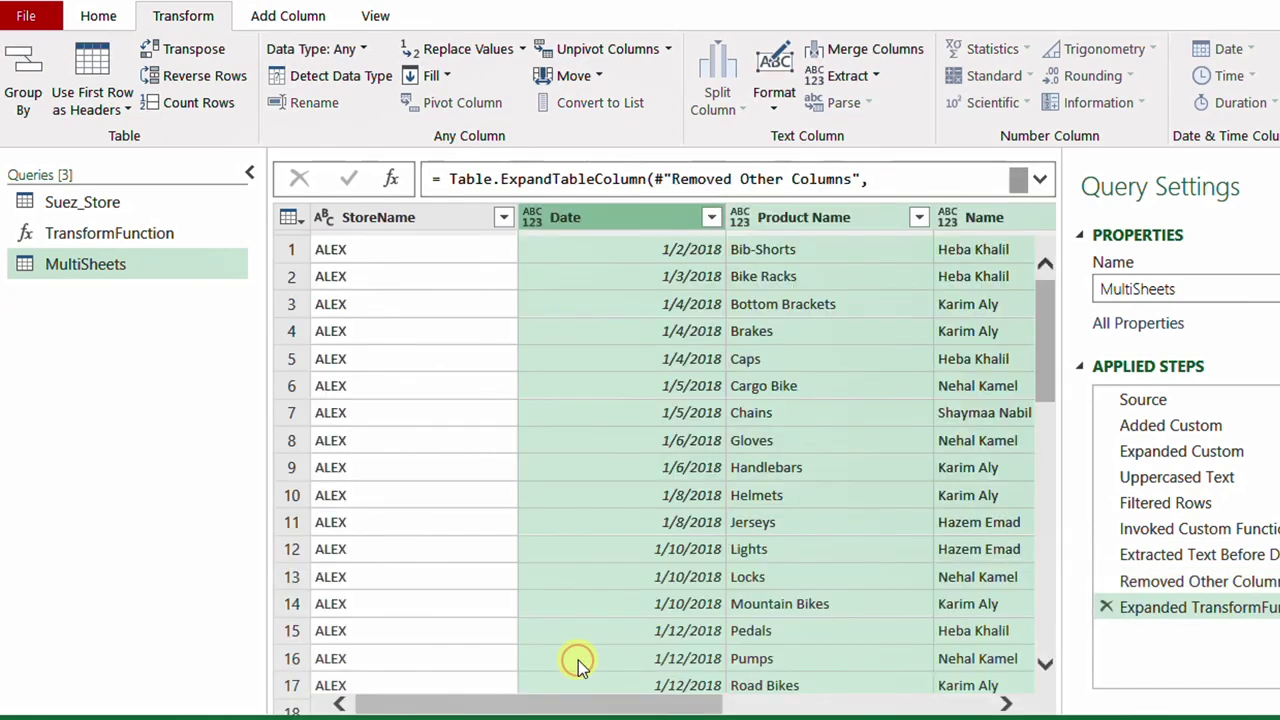
- Detect the data types of all columns in the expanded MultiSheets query
{"action": "left_click_drag", "start_coordinate": [590, 703], "coordinate": [523, 708]}
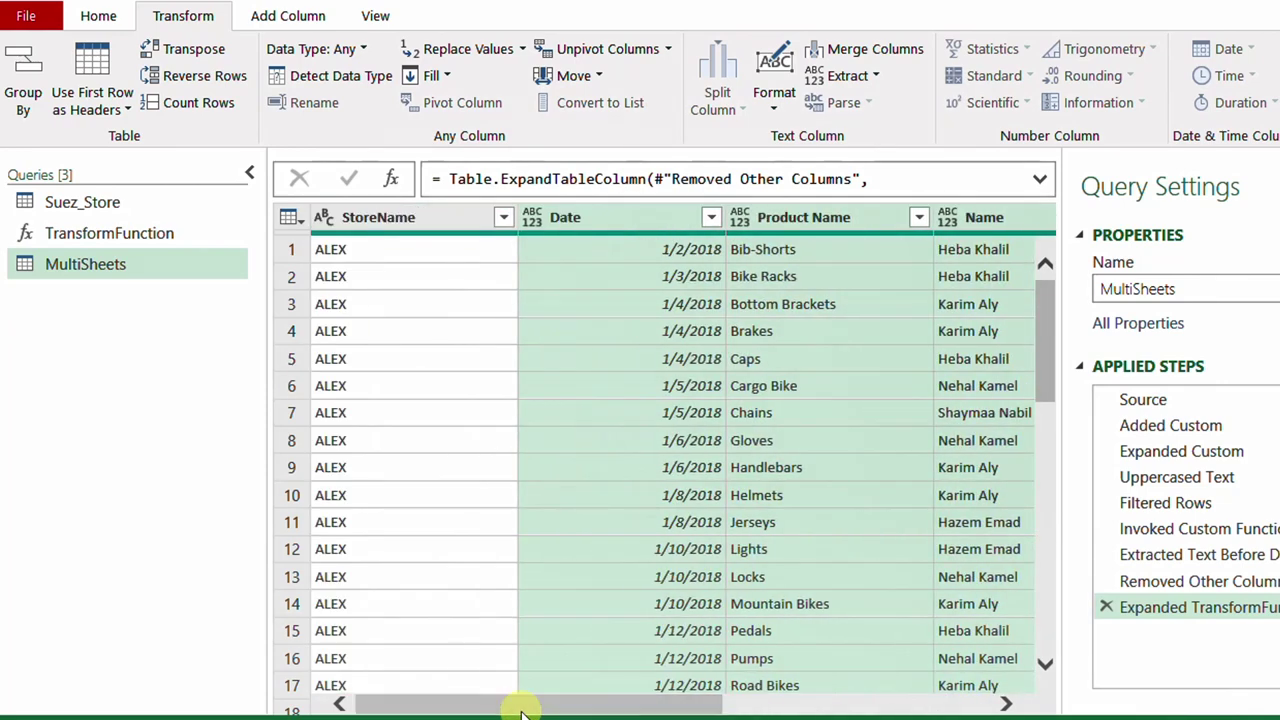
{"action": "left_click", "coordinate": [639, 430]}
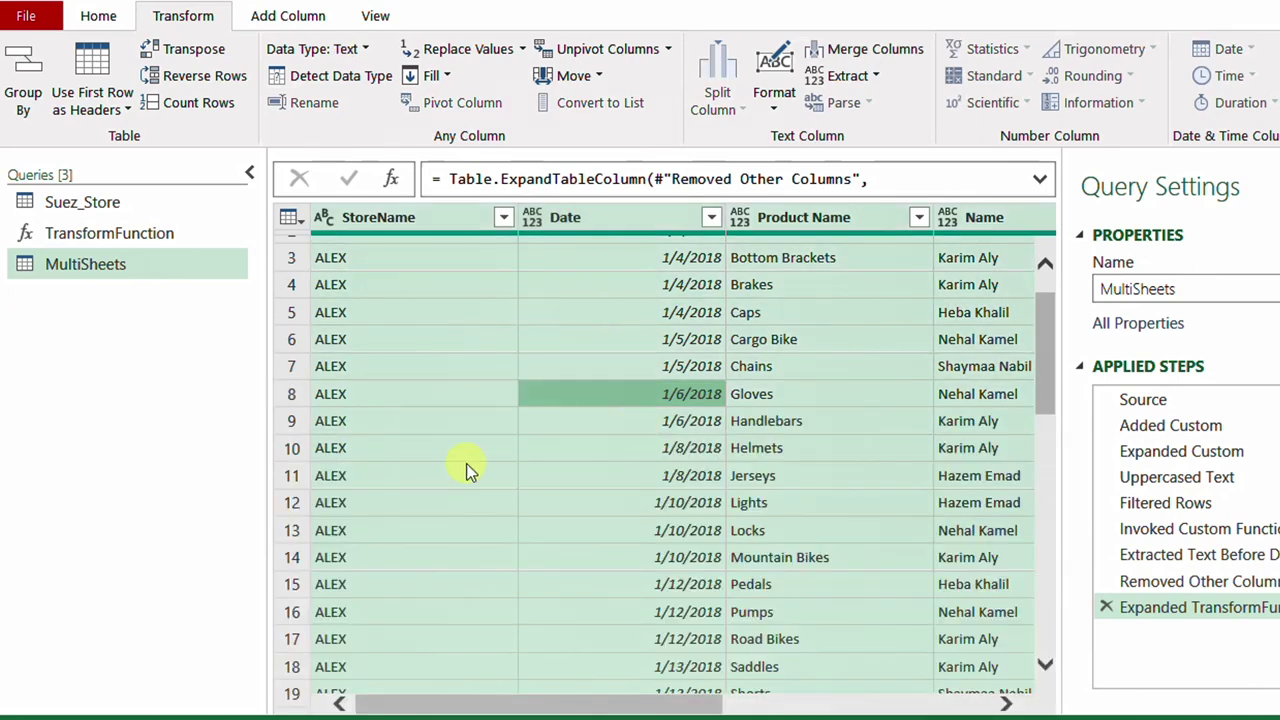
{"action": "left_click", "coordinate": [337, 77]}
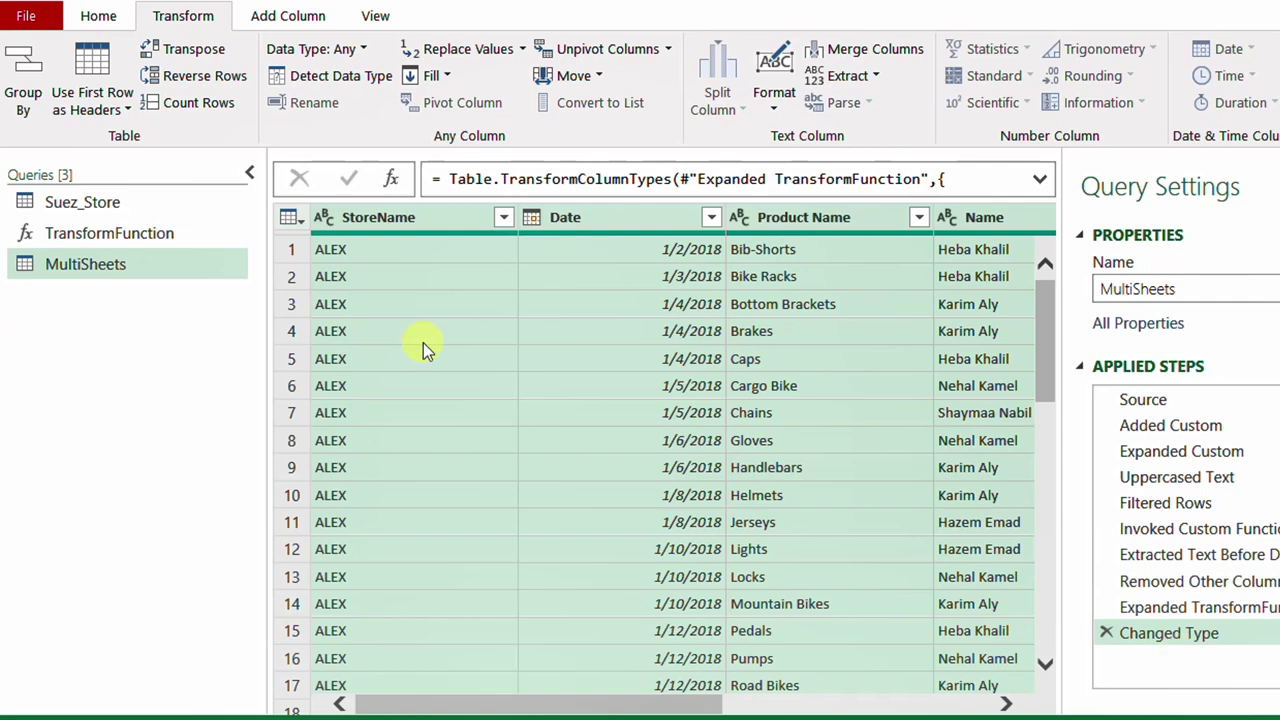
- Load the MultiSheets query as a table in the existing worksheet at $A$1, and check the stores listed in its StoreName filter
{"action": "left_click", "coordinate": [96, 15]}
{"action": "left_click", "coordinate": [25, 108]}
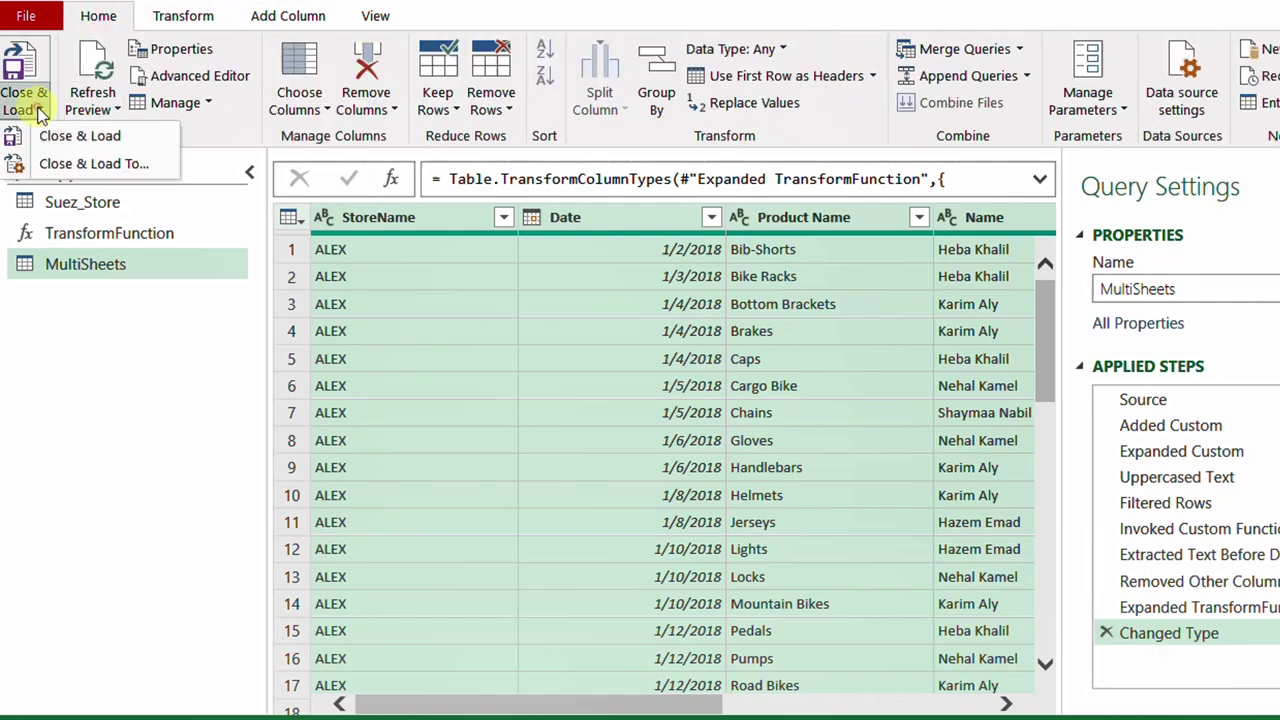
{"action": "left_click", "coordinate": [72, 164]}
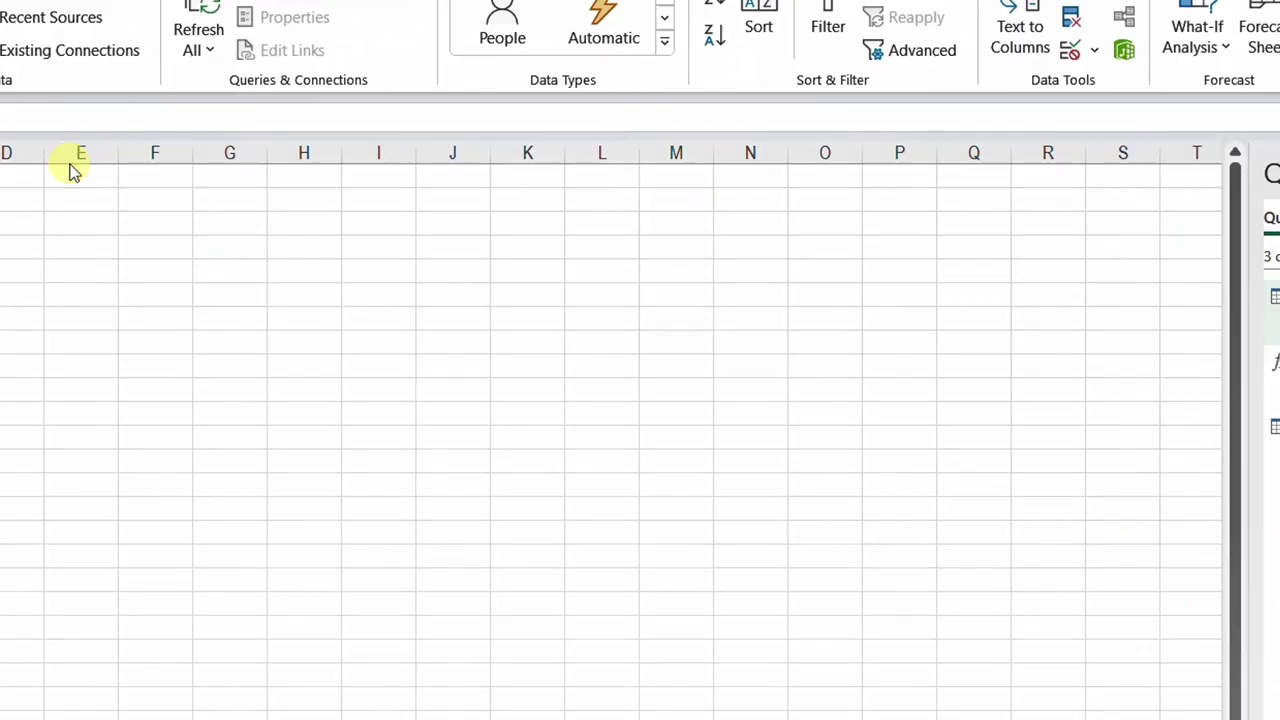
{"action": "left_click", "coordinate": [139, 420]}
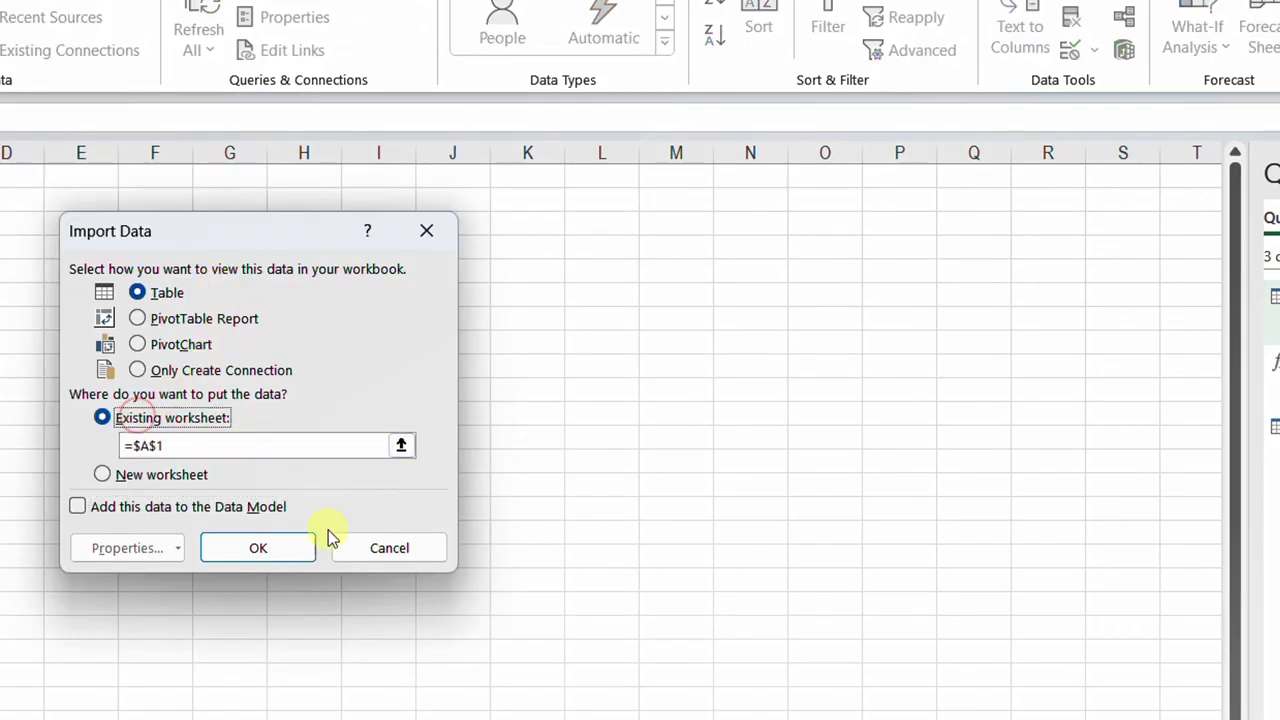
{"action": "left_click", "coordinate": [278, 546]}
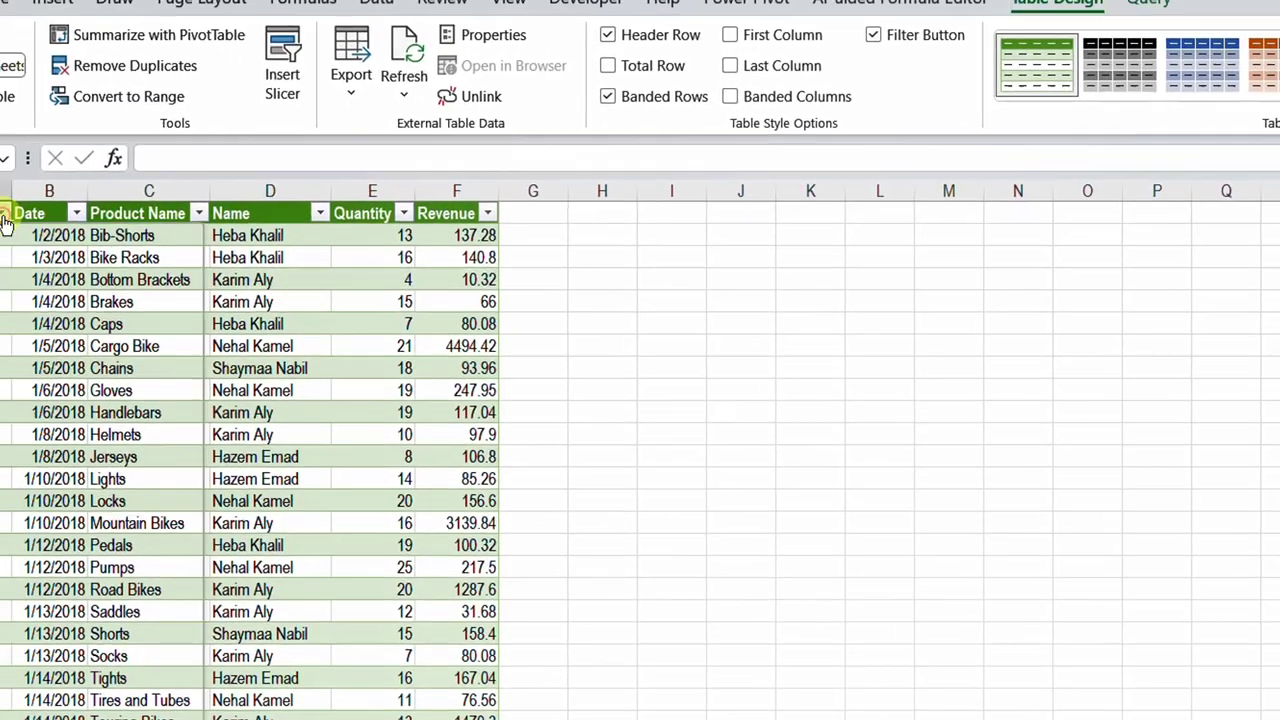
{"action": "left_click", "coordinate": [110, 238]}
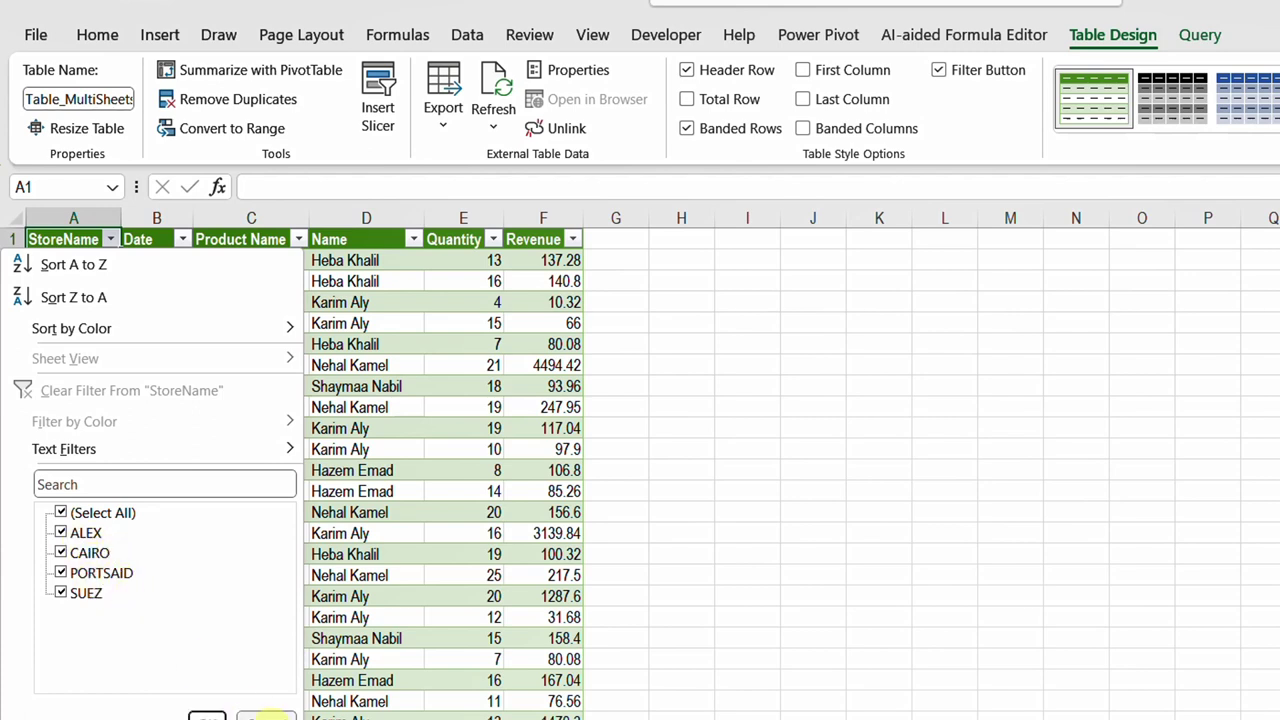
{"action": "left_click", "coordinate": [207, 717]}
- Create a PivotTable from Table_MultiSheets in the existing worksheet at cell I2
{"action": "left_click", "coordinate": [337, 382]}
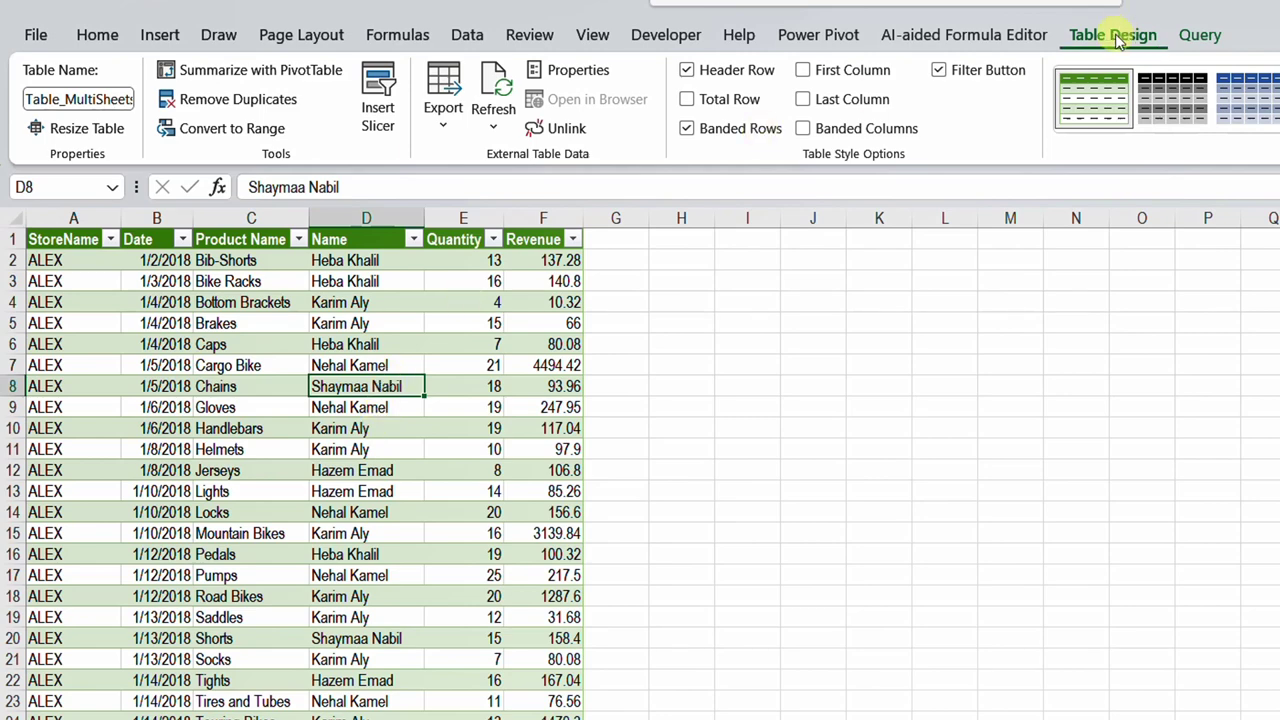
{"action": "left_click", "coordinate": [245, 69]}
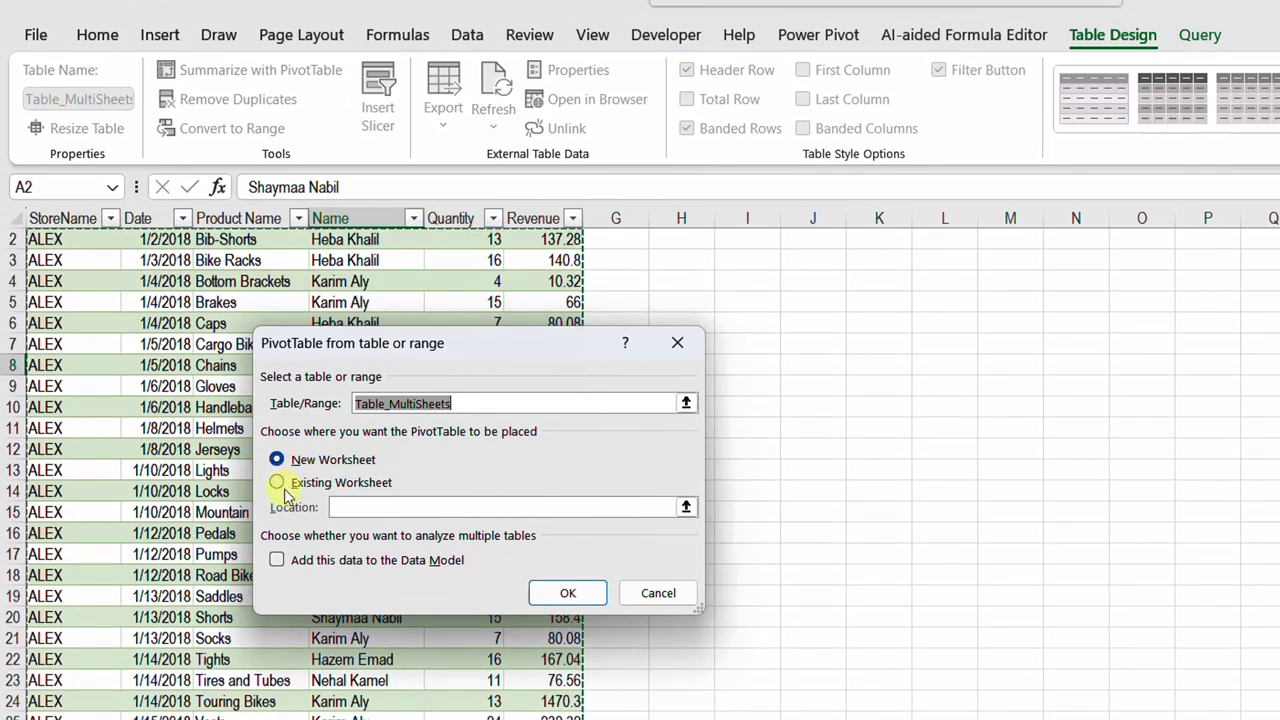
{"action": "left_click", "coordinate": [276, 482]}
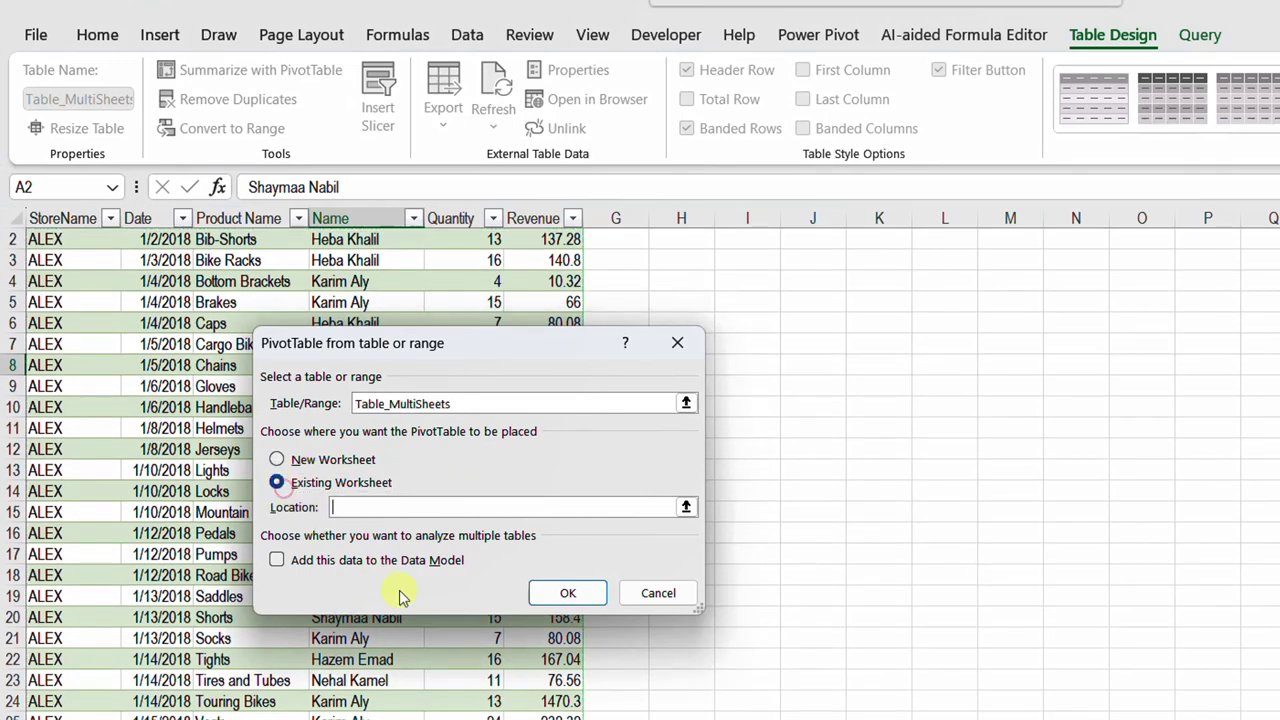
{"action": "scroll", "coordinate": [814, 267], "scroll_direction": "up", "scroll_amount": 1}
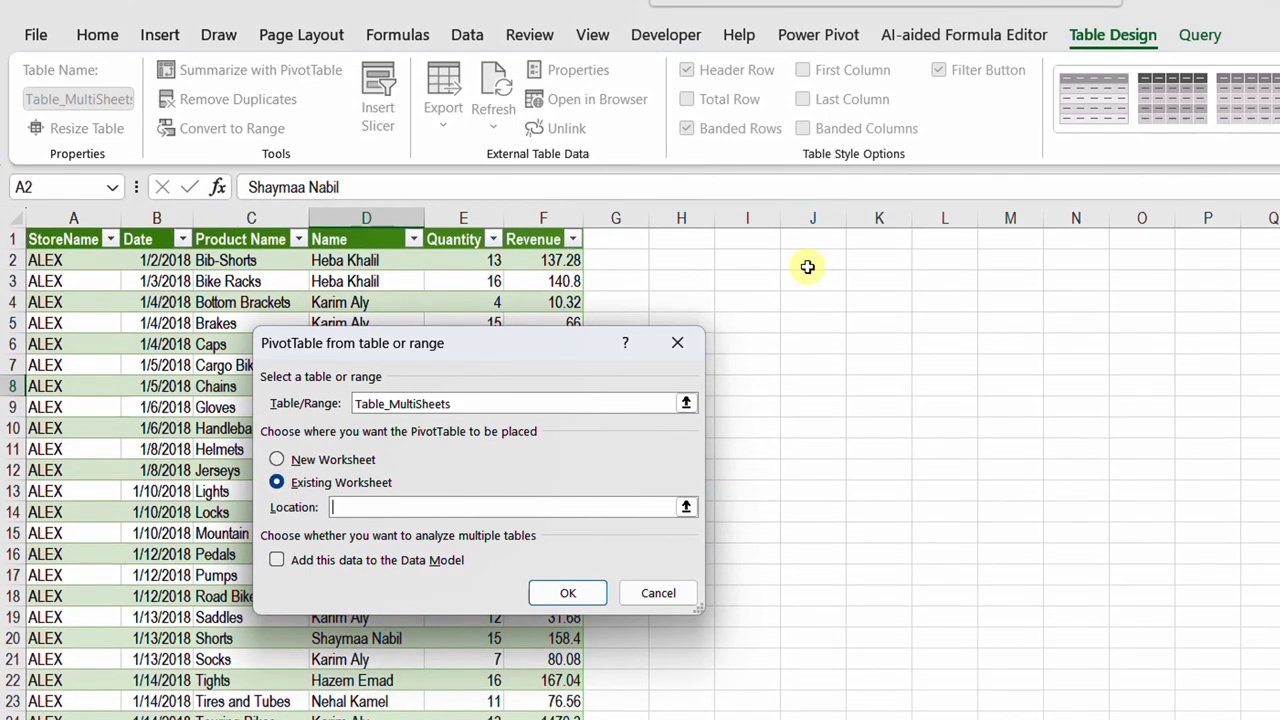
{"action": "left_click", "coordinate": [749, 262]}
{"action": "left_click", "coordinate": [562, 593]}
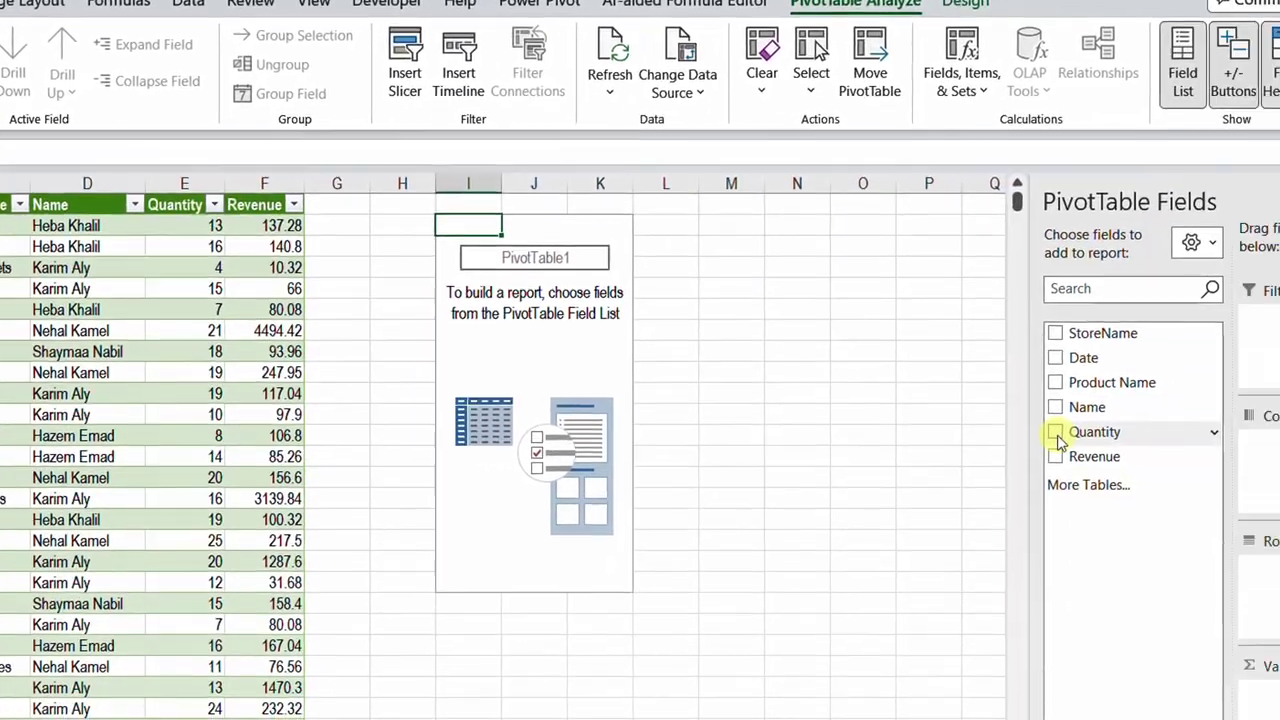
- Add Quantity and Revenue as PivotTable values and Name as the row field
{"action": "left_click", "coordinate": [1054, 431]}
{"action": "left_click", "coordinate": [914, 439]}
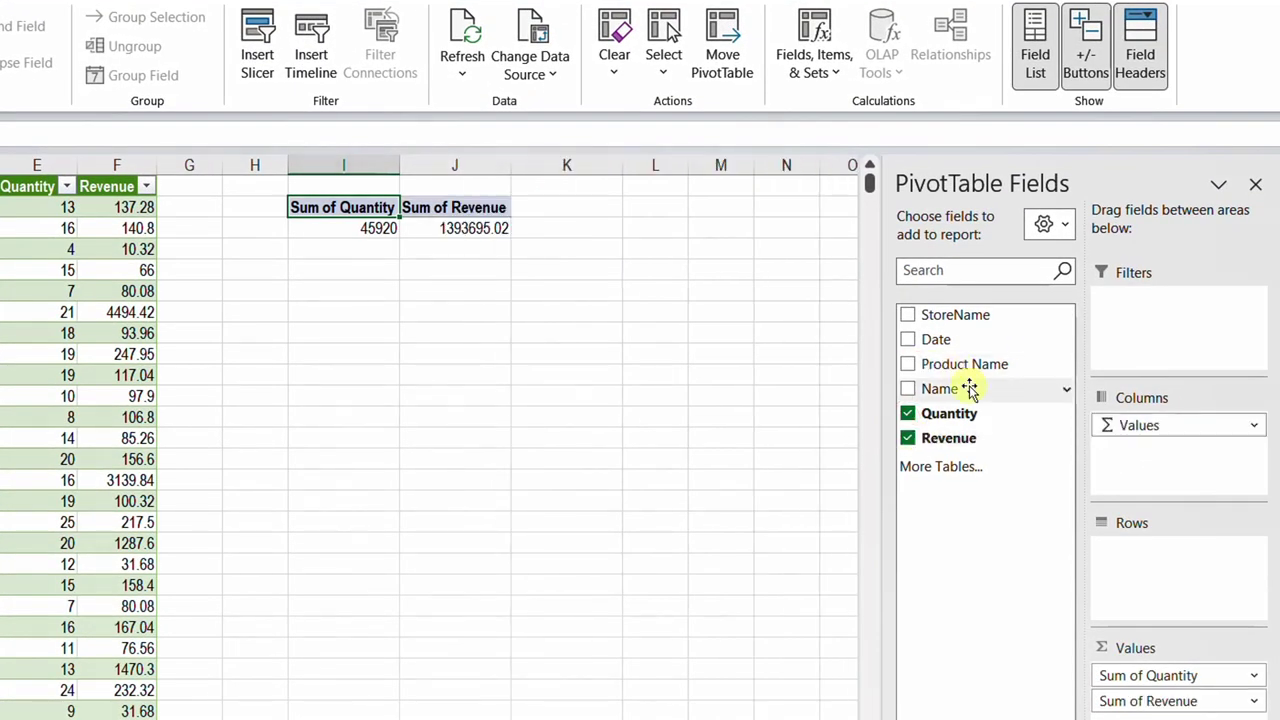
{"action": "left_click", "coordinate": [910, 389]}
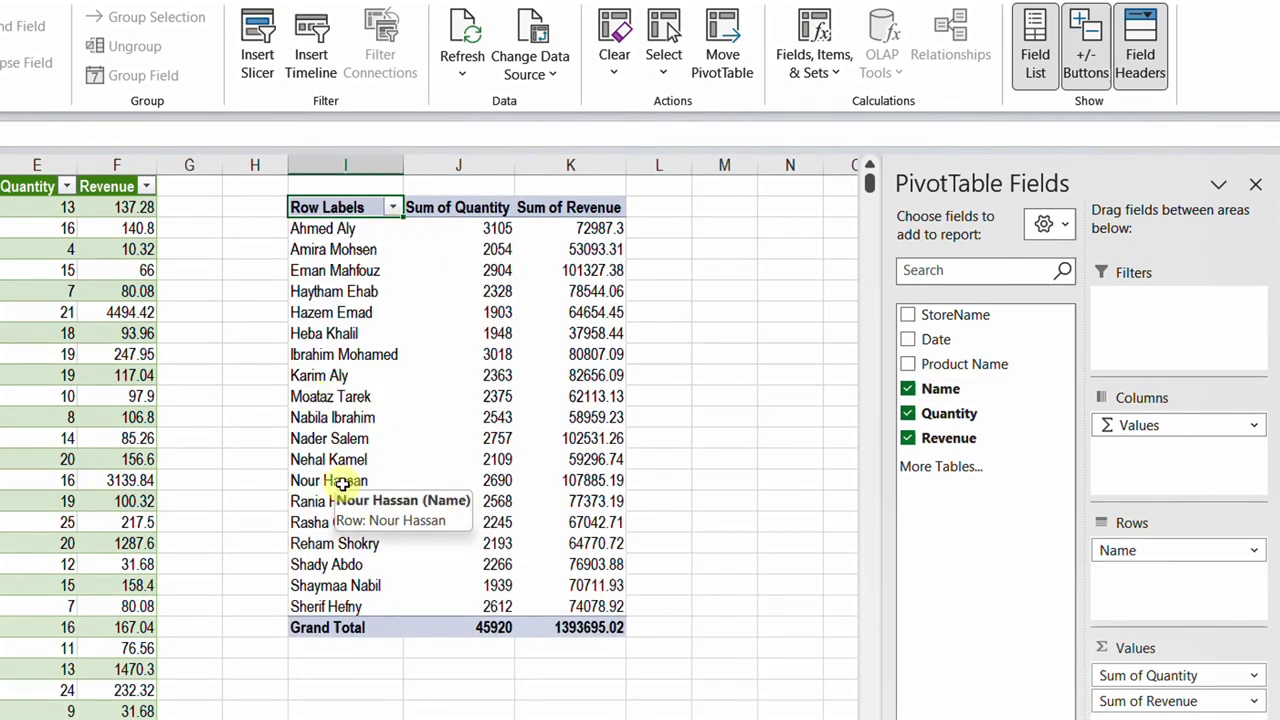
- Format Sum of Quantity with a thousands separator and Sum of Revenue as dollar currency, both without decimals
{"action": "left_click", "coordinate": [482, 227]}
{"action": "right_click", "coordinate": [484, 230]}
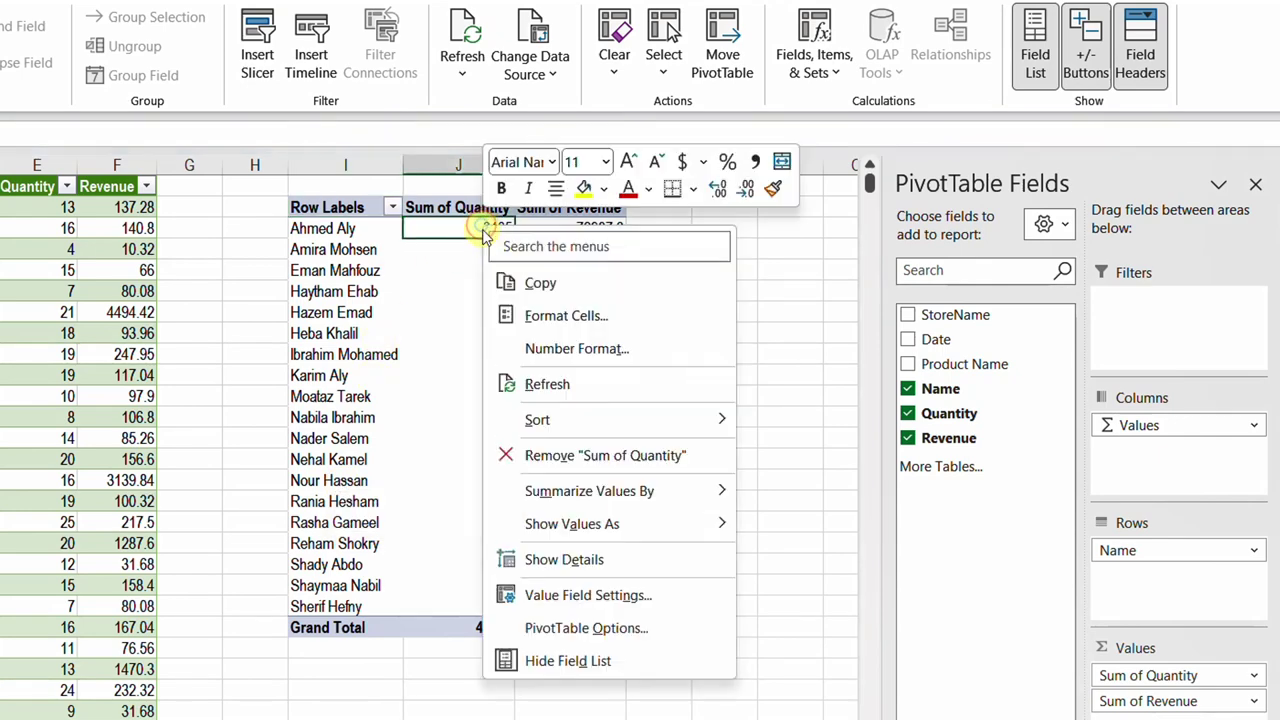
{"action": "left_click", "coordinate": [528, 345]}
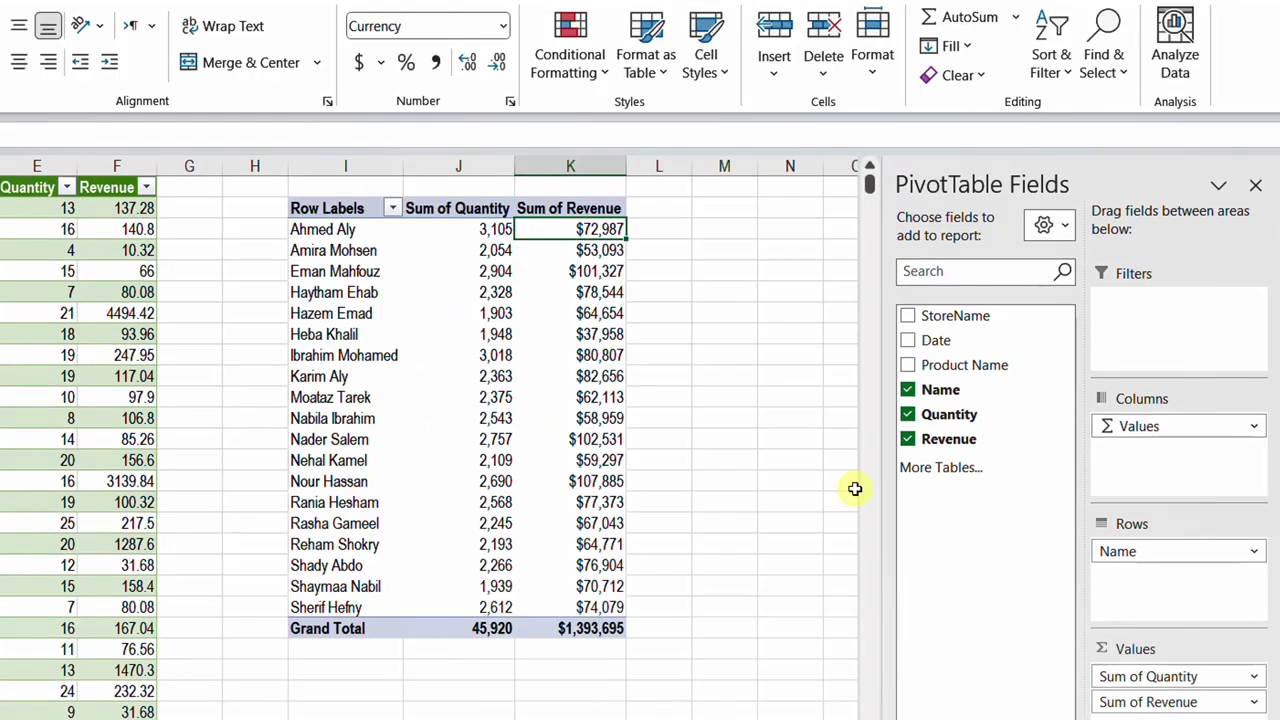
- Add a slicer for the StoreName field and move it beside the PivotTable, clear of its data
{"action": "right_click", "coordinate": [961, 317]}
{"action": "left_click", "coordinate": [1020, 440]}
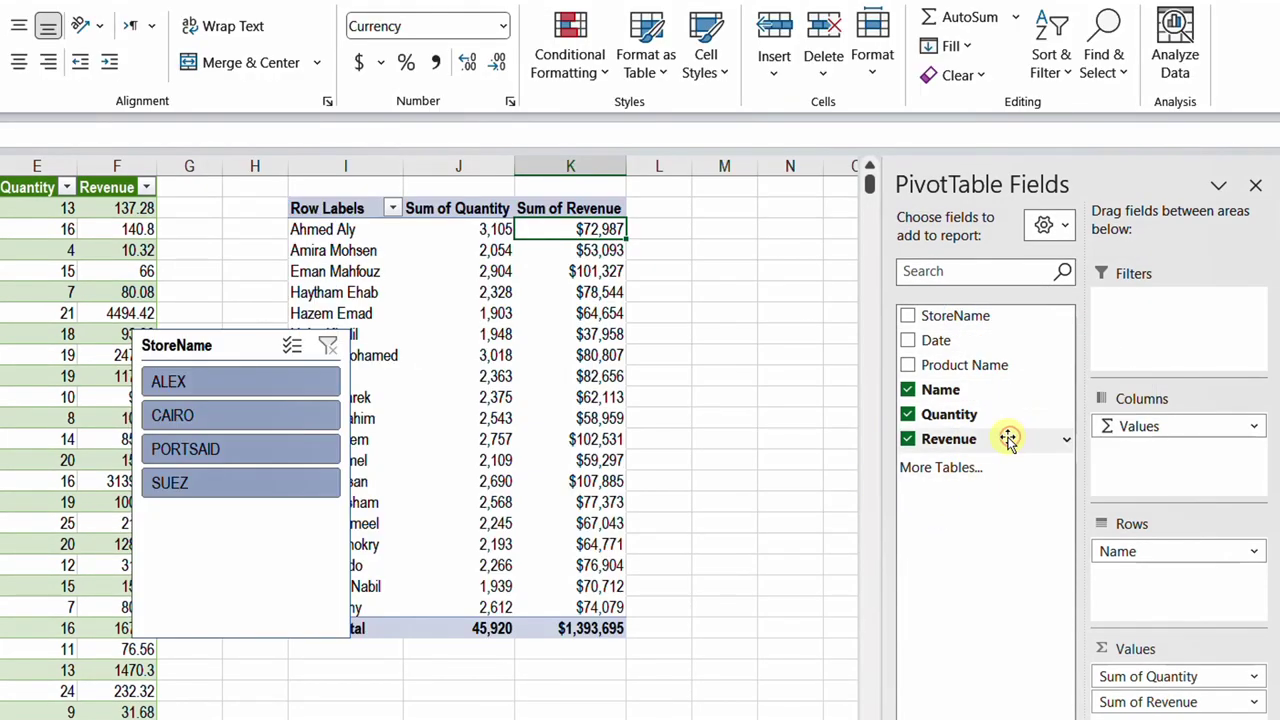
{"action": "left_click_drag", "start_coordinate": [236, 350], "coordinate": [140, 280]}
- Review the PivotTable filtered by ALEX, CAIRO, PORTSAID and SUEZ in turn with the slicer, and clear the filter
{"action": "left_click", "coordinate": [151, 312]}
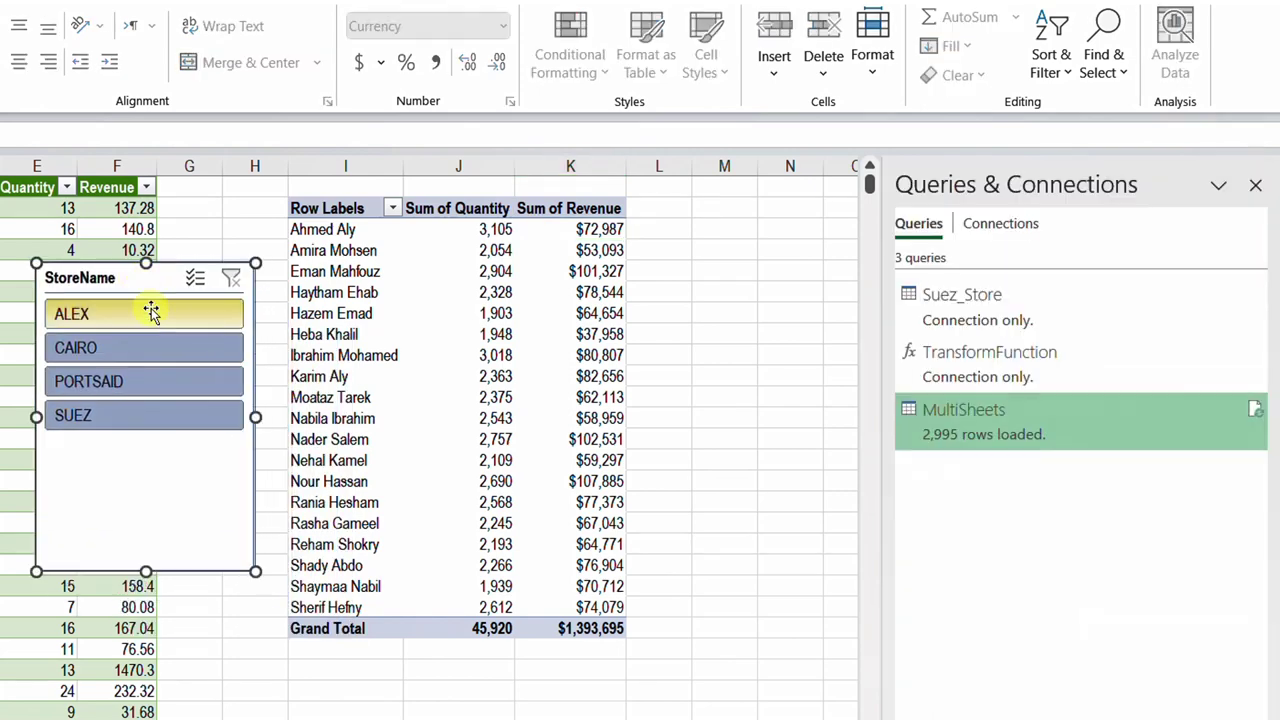
{"action": "left_click", "coordinate": [149, 347]}
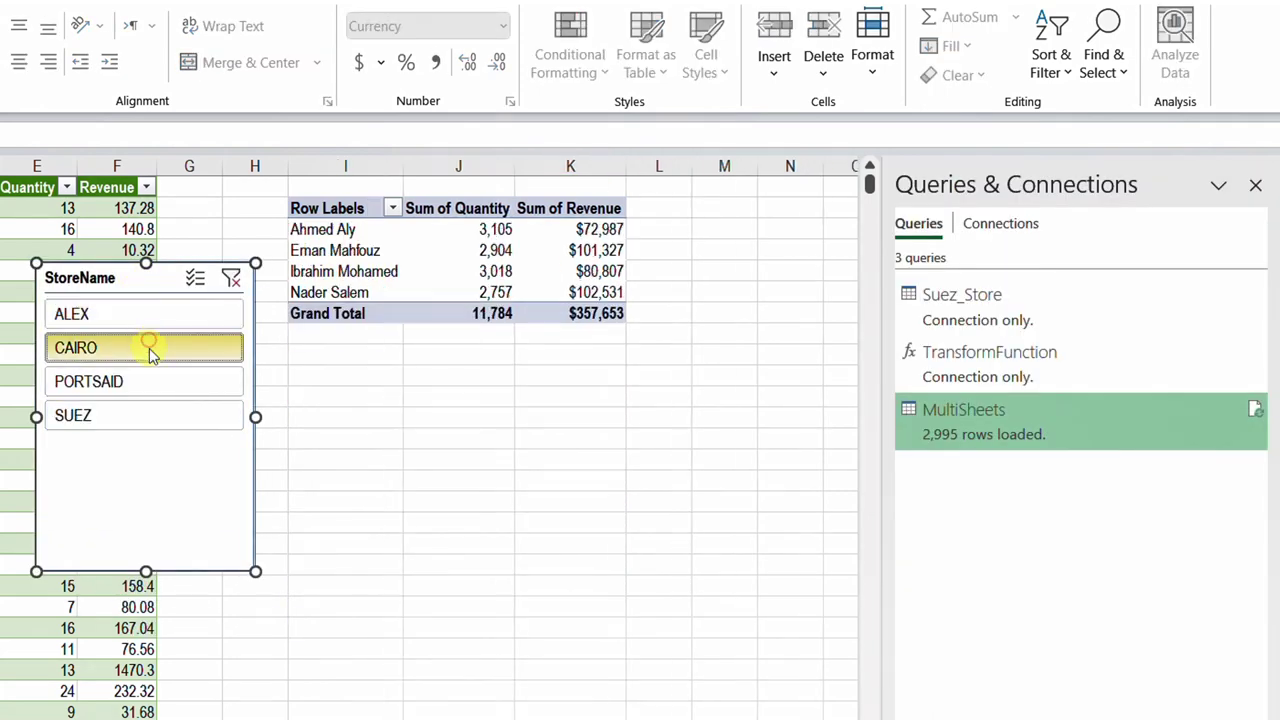
{"action": "left_click", "coordinate": [156, 381]}
{"action": "left_click", "coordinate": [194, 412]}
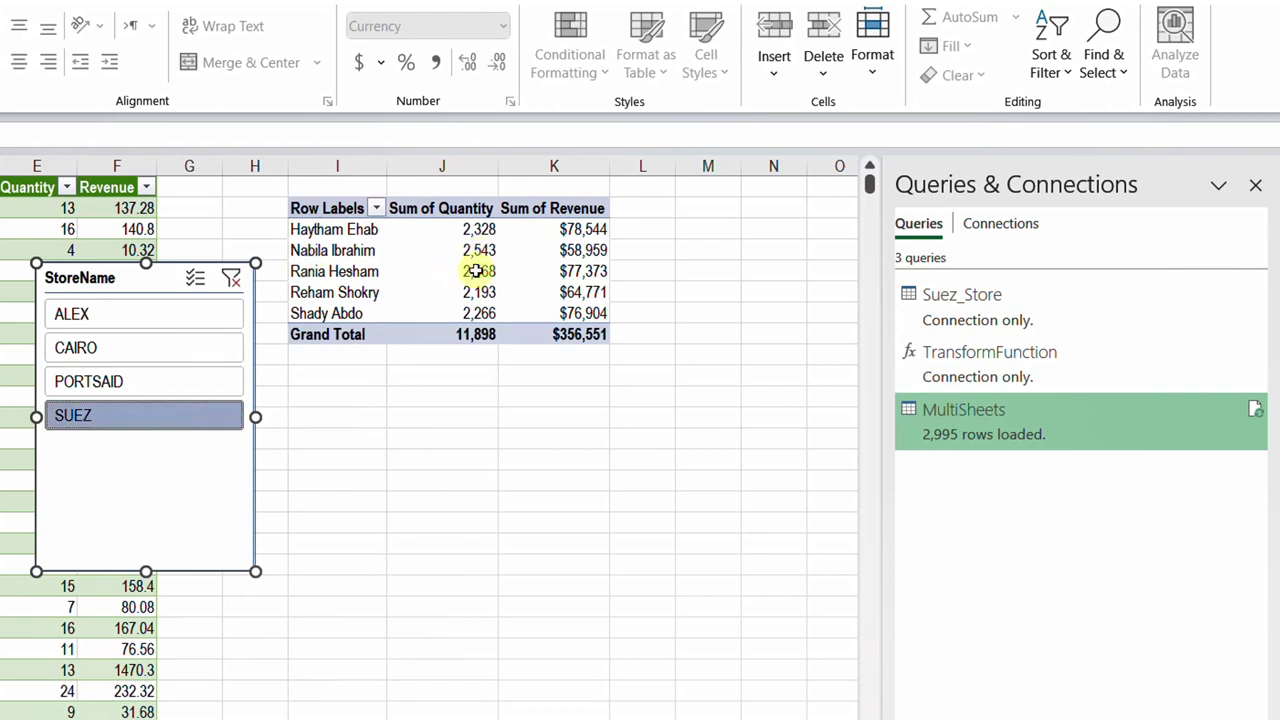
{"action": "mouse_move", "coordinate": [476, 281]}
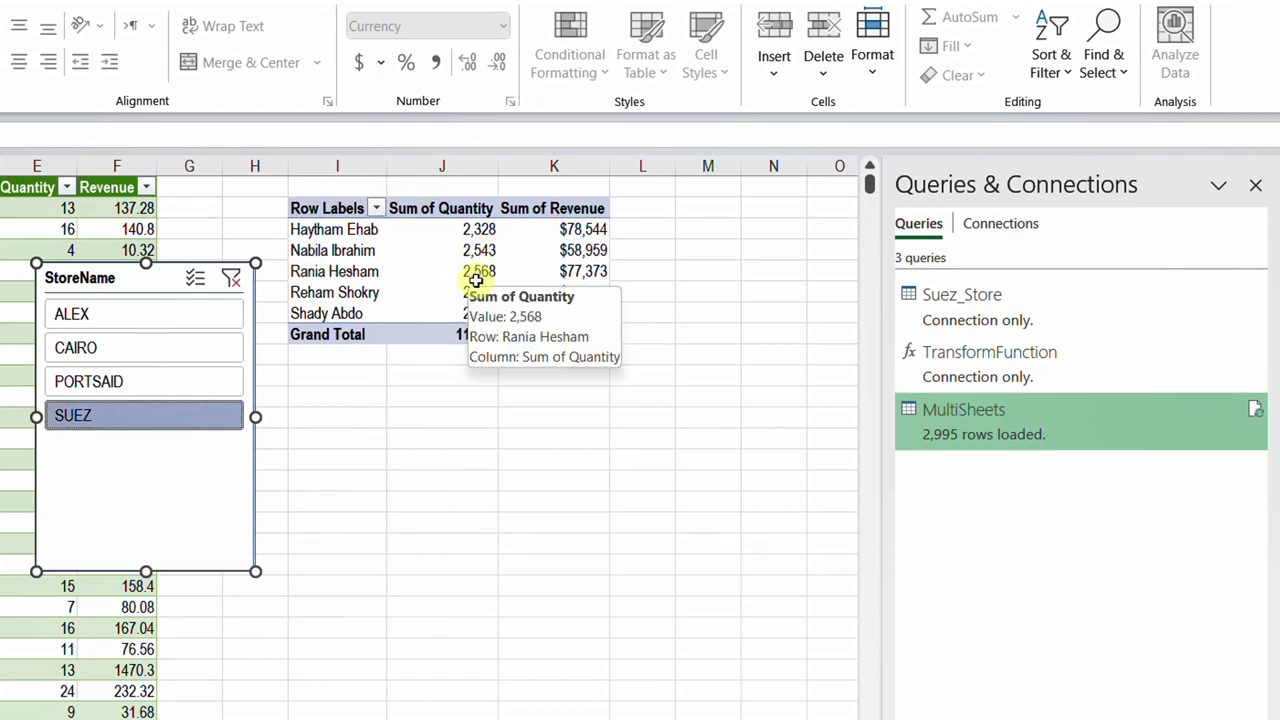
{"action": "left_click", "coordinate": [231, 279]}
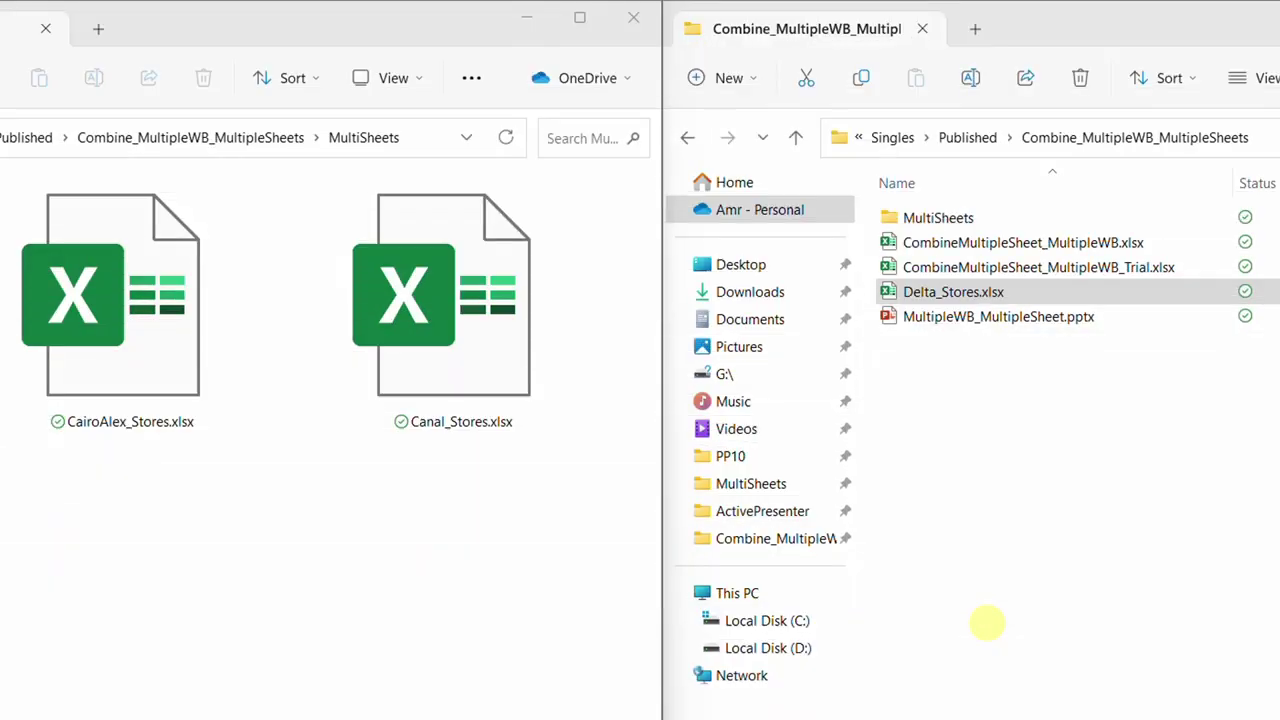
- Move Delta_Stores.xlsx into the MultiSheets folder and open it to review its Mansoura_Store and Tanta_Store sheets
{"action": "left_click", "coordinate": [914, 291]}
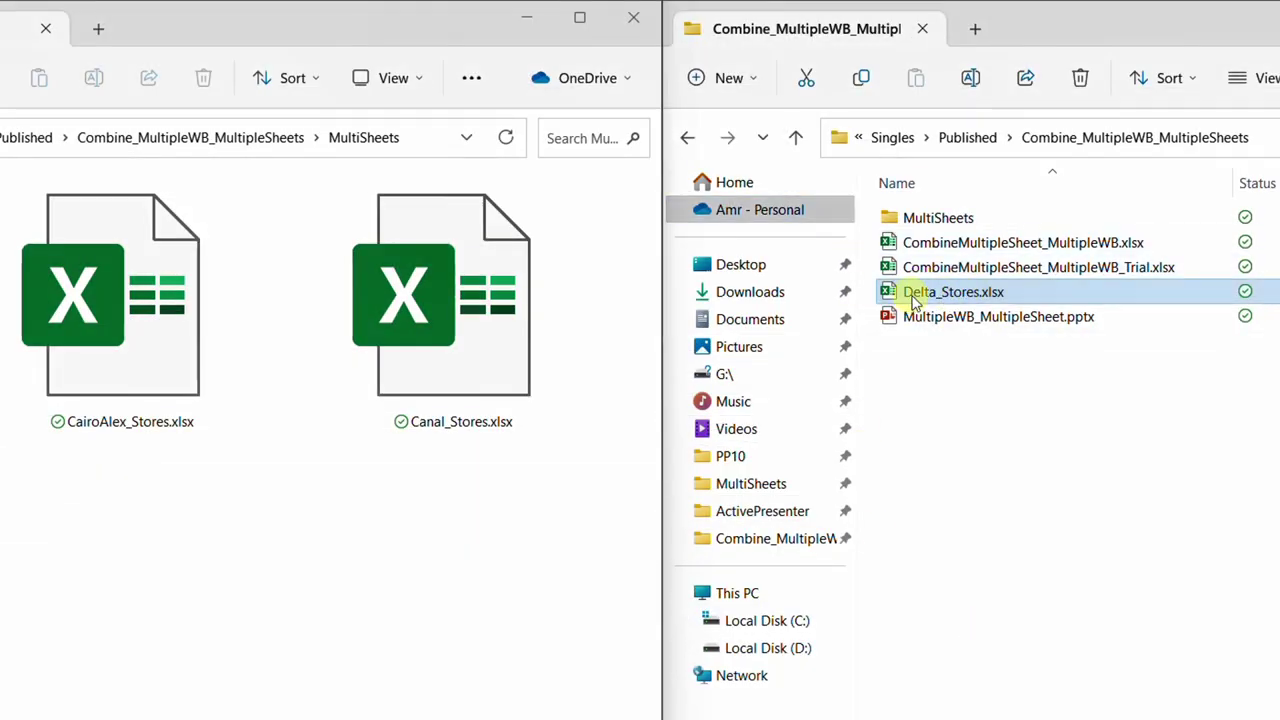
{"action": "left_click_drag", "start_coordinate": [933, 298], "coordinate": [199, 594]}
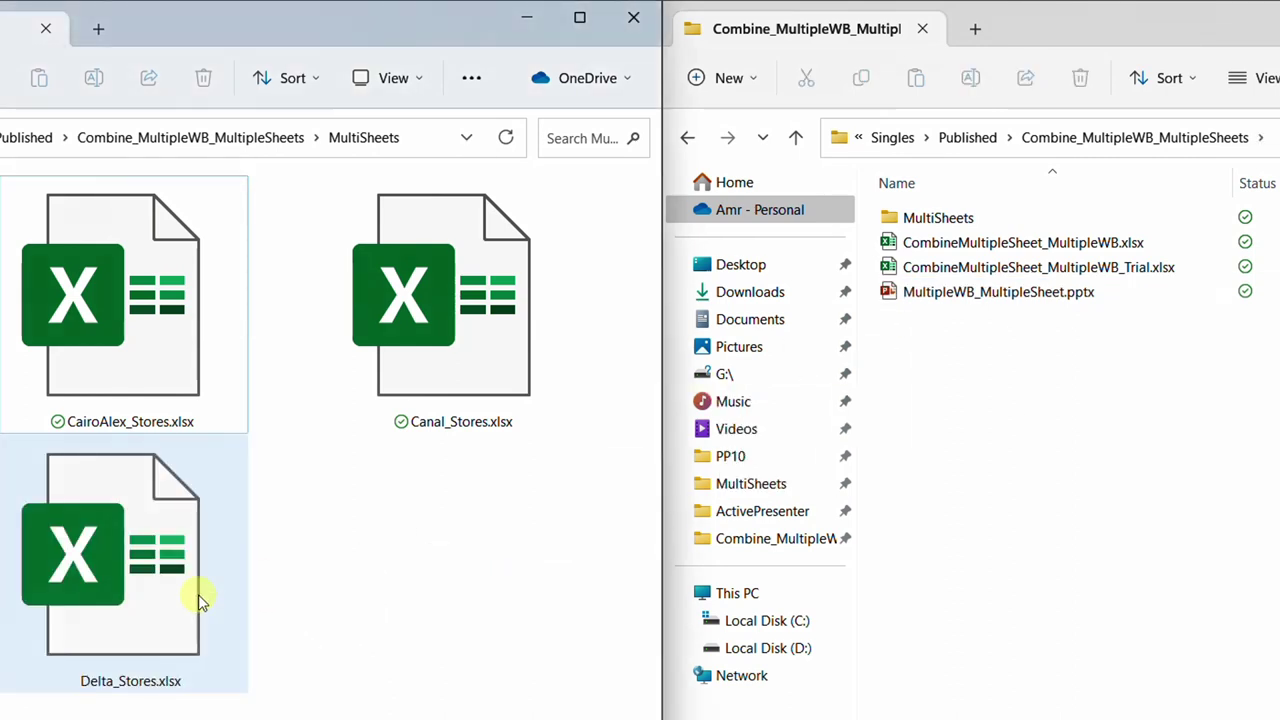
{"action": "double_click", "coordinate": [105, 625]}
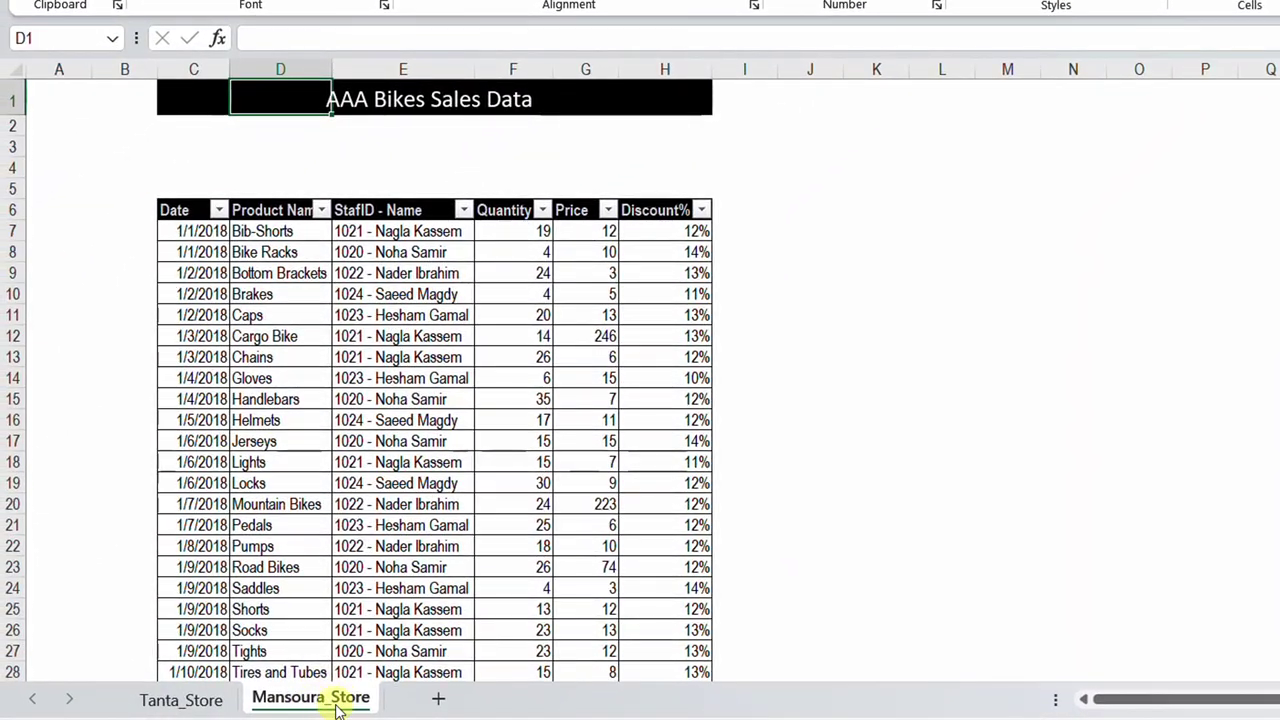
{"action": "left_click", "coordinate": [190, 699]}
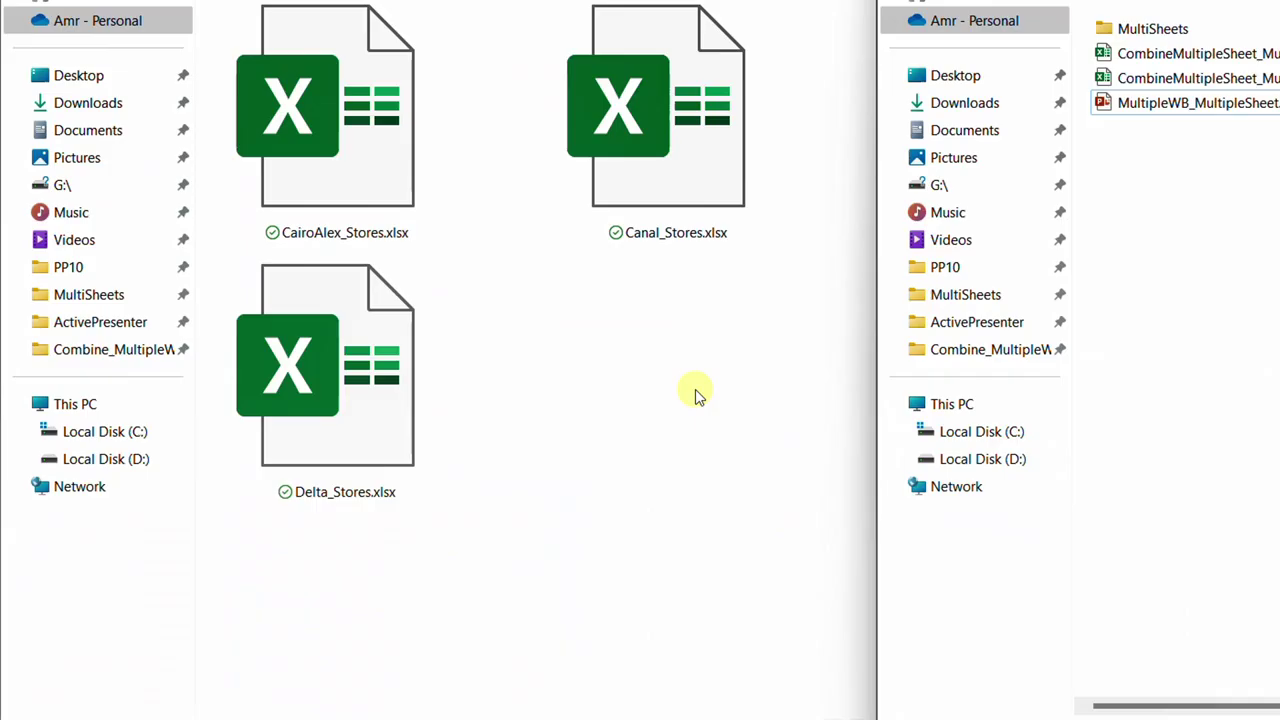
- Open Canal_Stores.xlsx from the MultiSheets folder and duplicate the Suez_Store sheet, placing the copy before Sheet1
{"action": "double_click", "coordinate": [686, 174]}
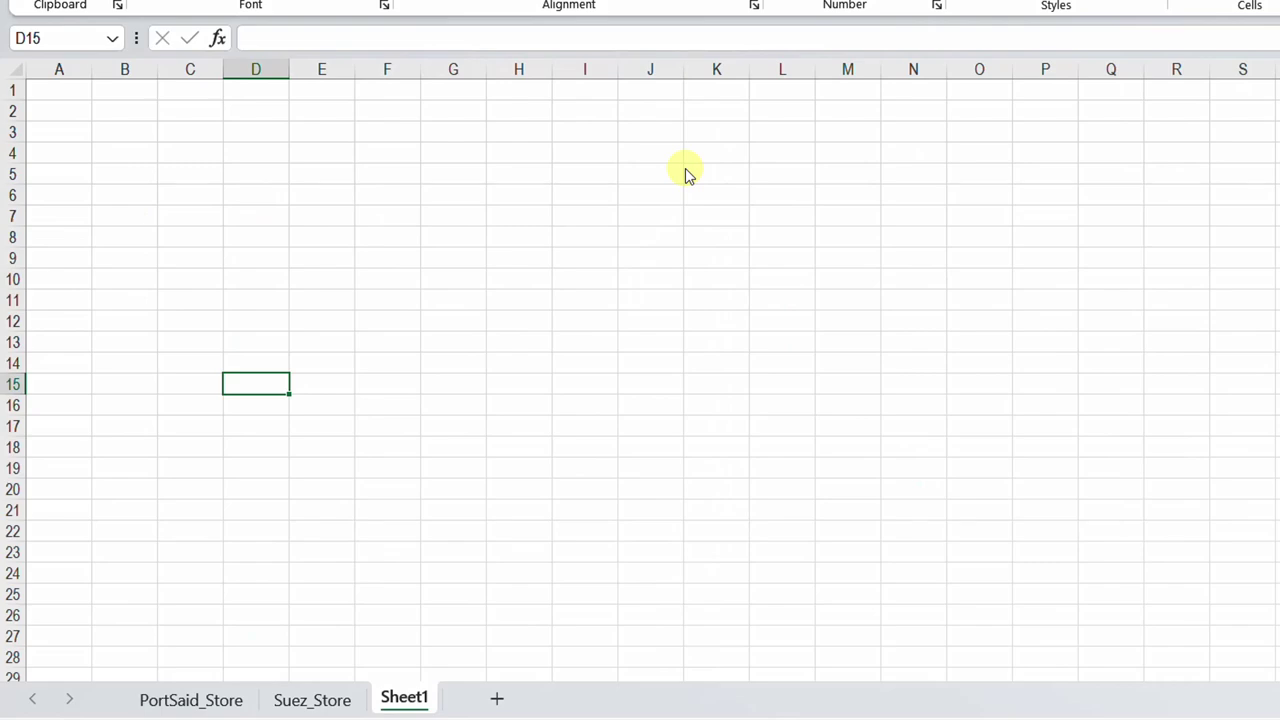
{"action": "left_click", "coordinate": [333, 699]}
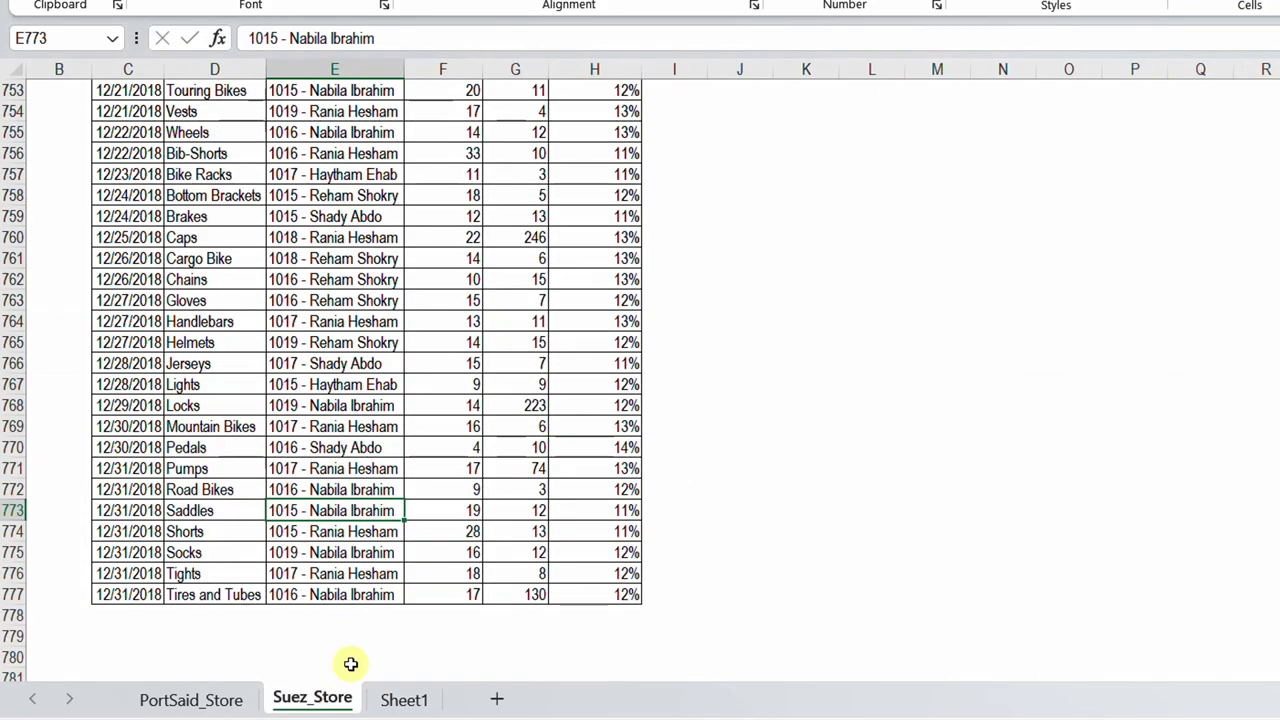
{"action": "left_click_drag", "start_coordinate": [323, 693], "coordinate": [420, 697]}
- Rename the copied Suez_Store sheet as Ismailia_Store
{"action": "double_click", "coordinate": [430, 697]}
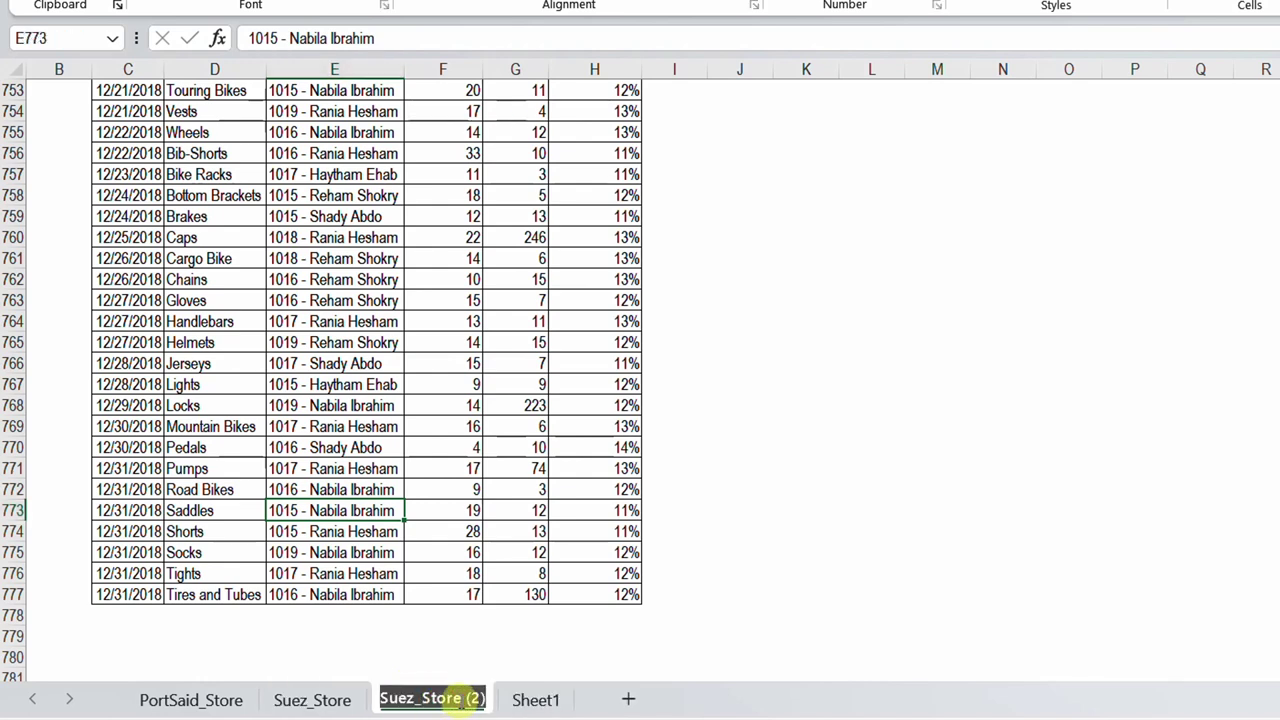
{"action": "left_click", "coordinate": [466, 697]}
{"action": "key", "text": "BackSpace"}
{"action": "key", "text": "BackSpace"}
{"action": "key", "text": "Delete"}
{"action": "key", "text": "Delete"}
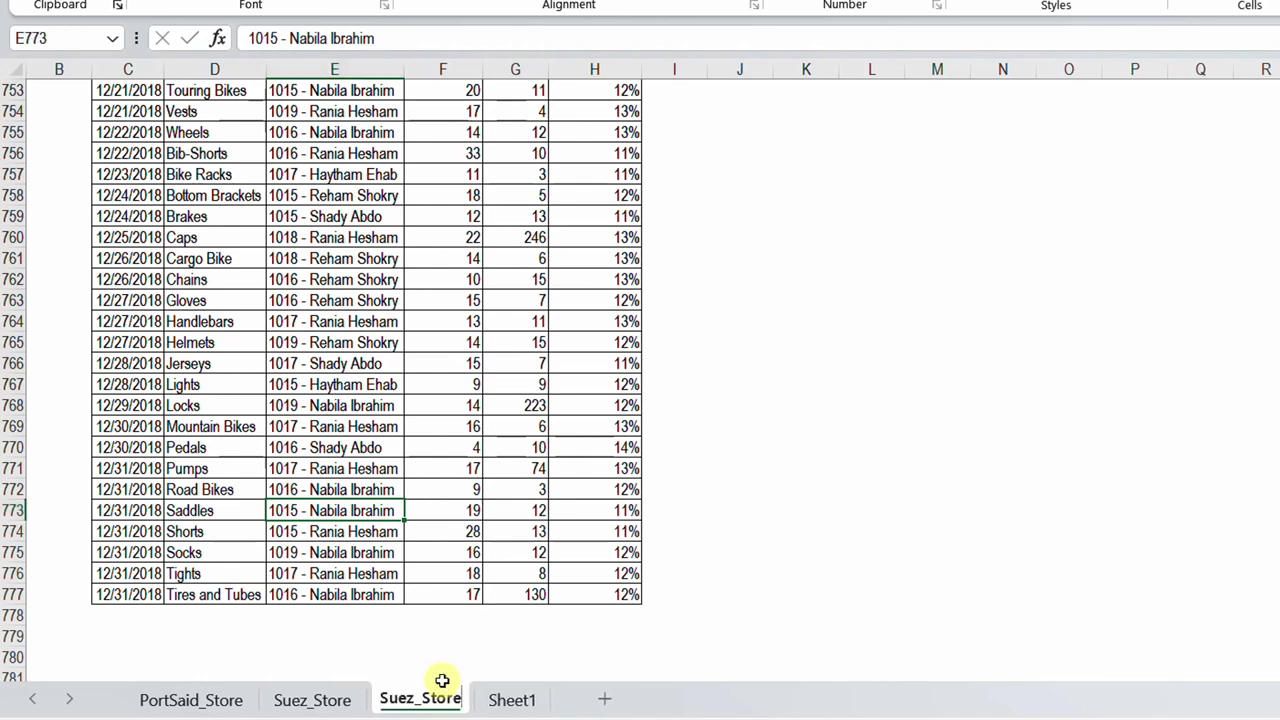
{"action": "key", "text": "ctrl+a"}
{"action": "type", "text": "Ismailia_Store"}
{"action": "left_click", "coordinate": [388, 279]}
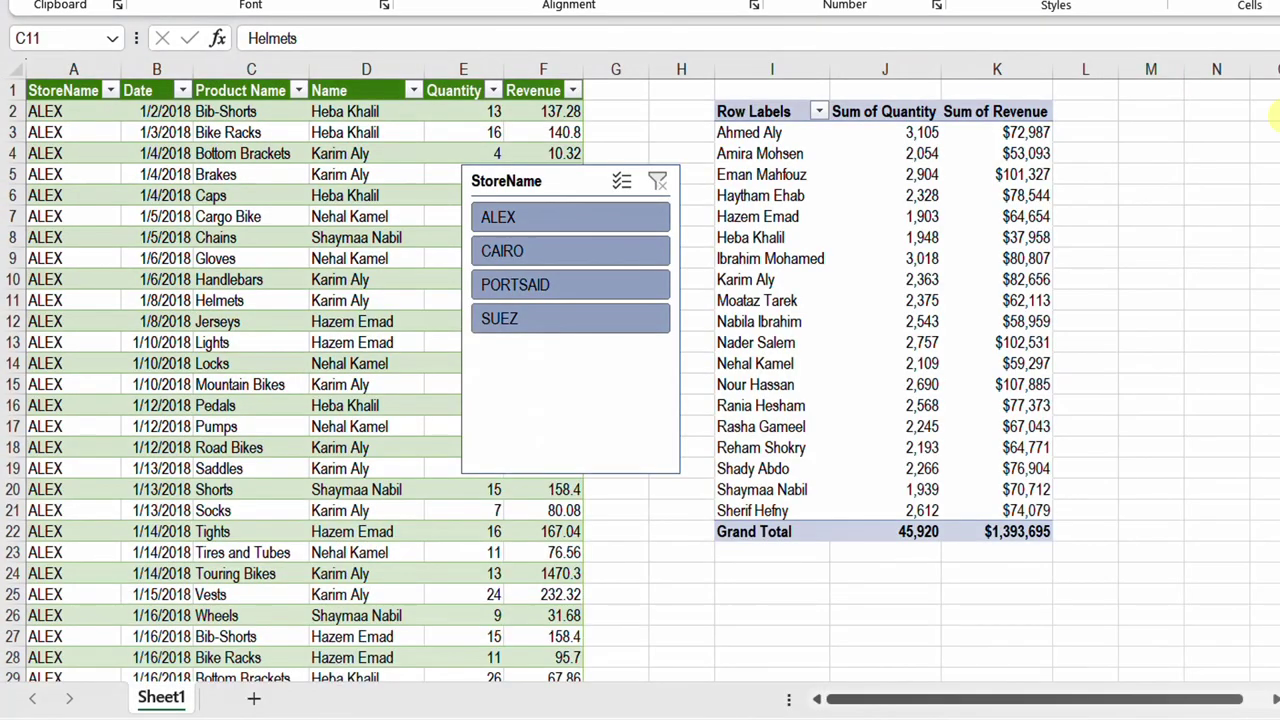
- Refresh the combined data table in the summary workbook and check the stores listed in its StoreName filter
{"action": "right_click", "coordinate": [260, 300]}
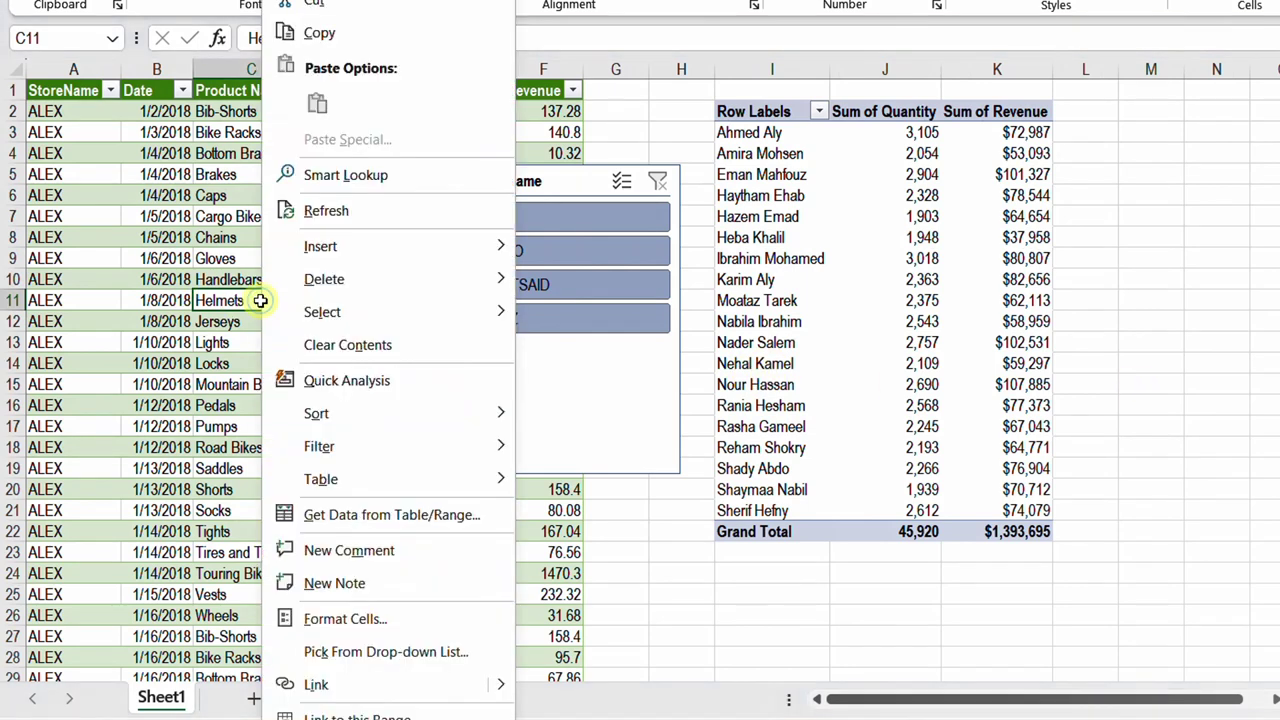
{"action": "left_click", "coordinate": [355, 215]}
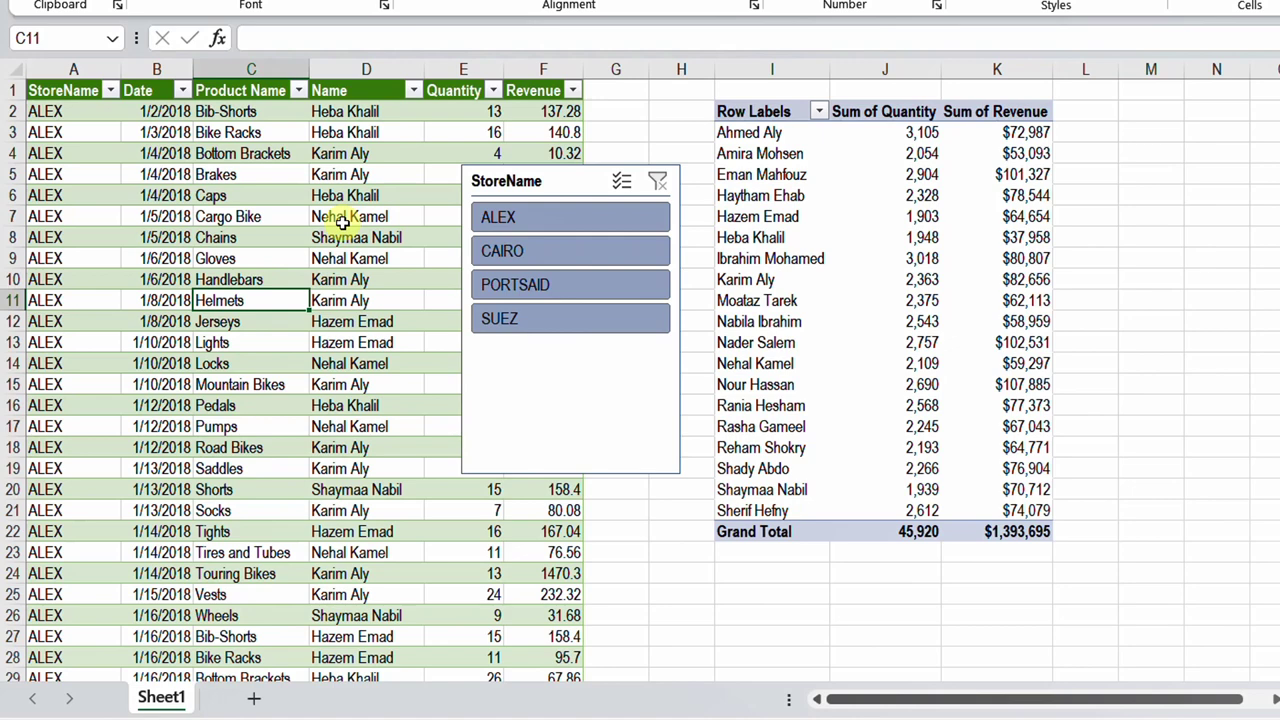
{"action": "left_click", "coordinate": [110, 90]}
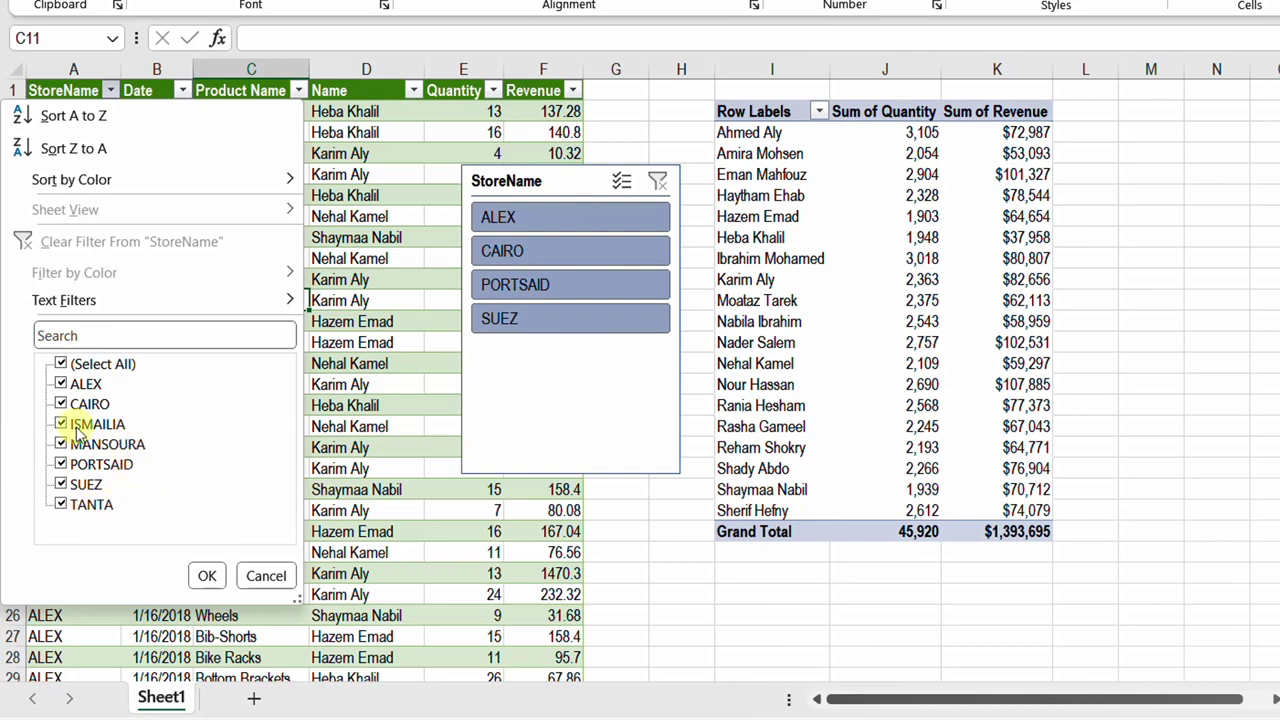
{"action": "left_click", "coordinate": [266, 576]}
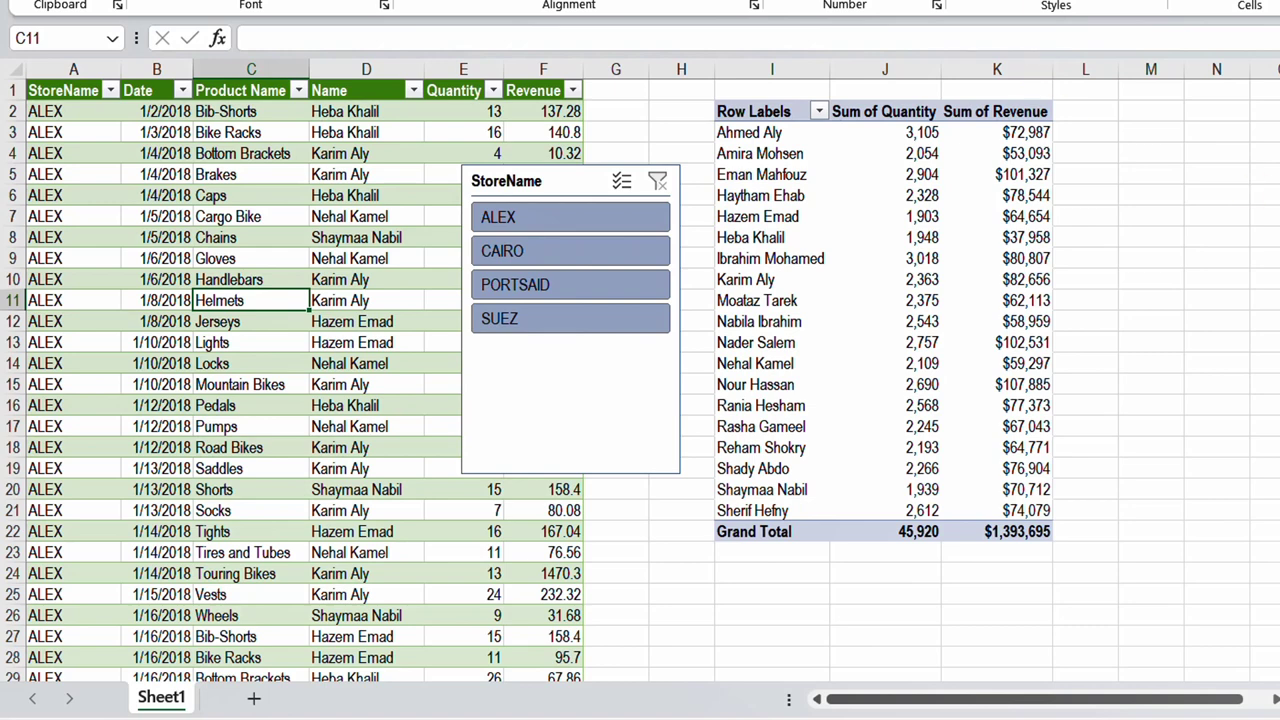
- Refresh the PivotTable and review it filtered by TANTA, SUEZ, MANSOURA and ISMAILIA in turn with the slicer, clearing the filter at the end
{"action": "right_click", "coordinate": [800, 237]}
{"action": "key", "text": "Escape"}
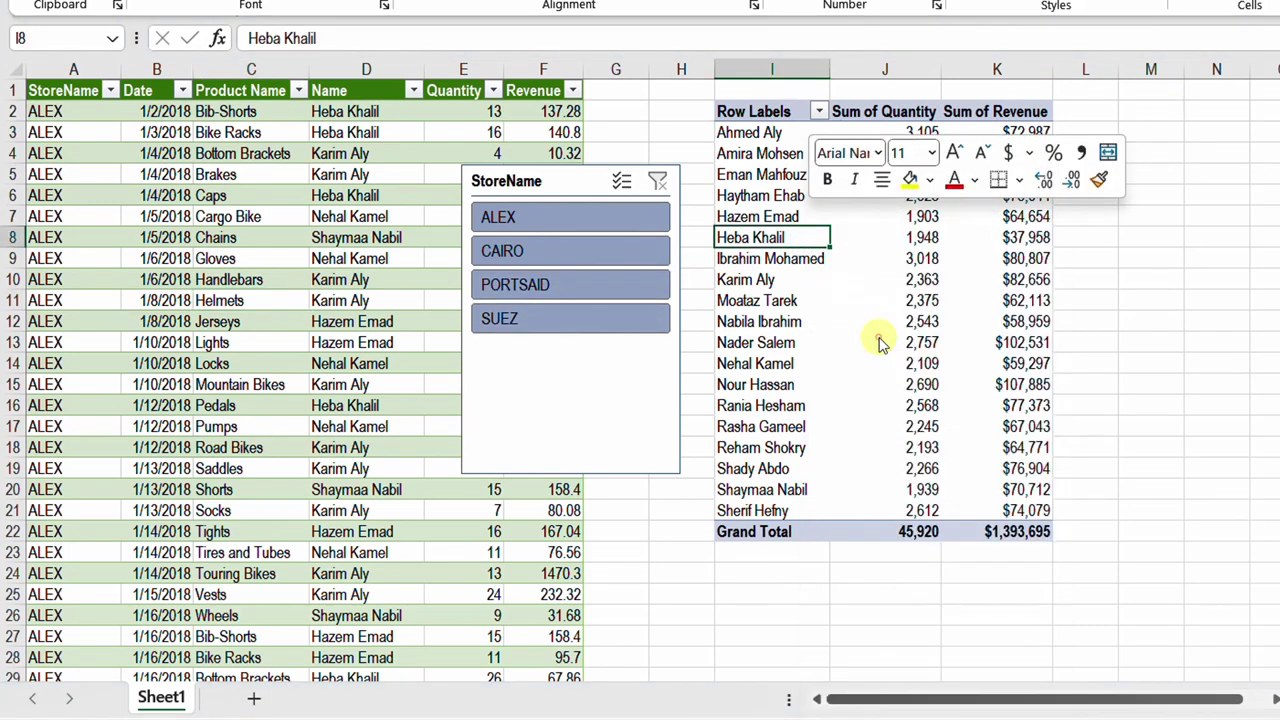
{"action": "left_click", "coordinate": [550, 425]}
{"action": "left_click", "coordinate": [565, 386]}
{"action": "left_click", "coordinate": [572, 328]}
{"action": "left_click", "coordinate": [578, 286]}
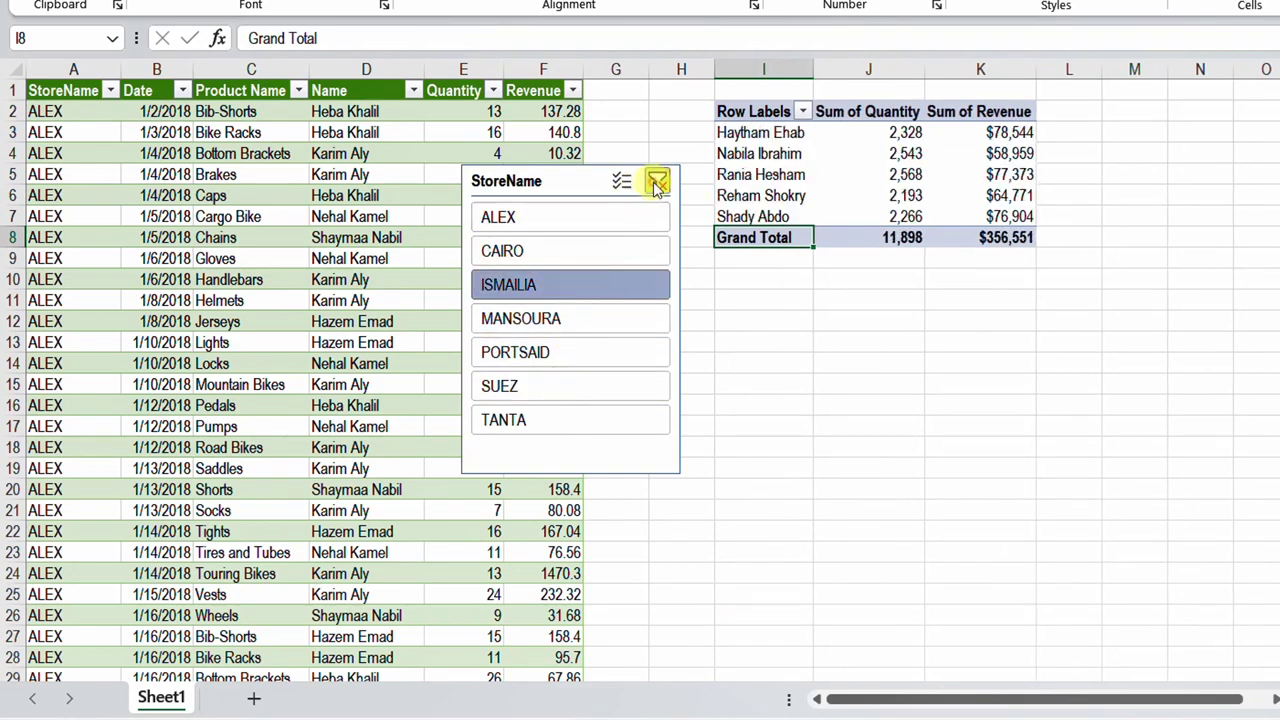
{"action": "left_click", "coordinate": [657, 183]}
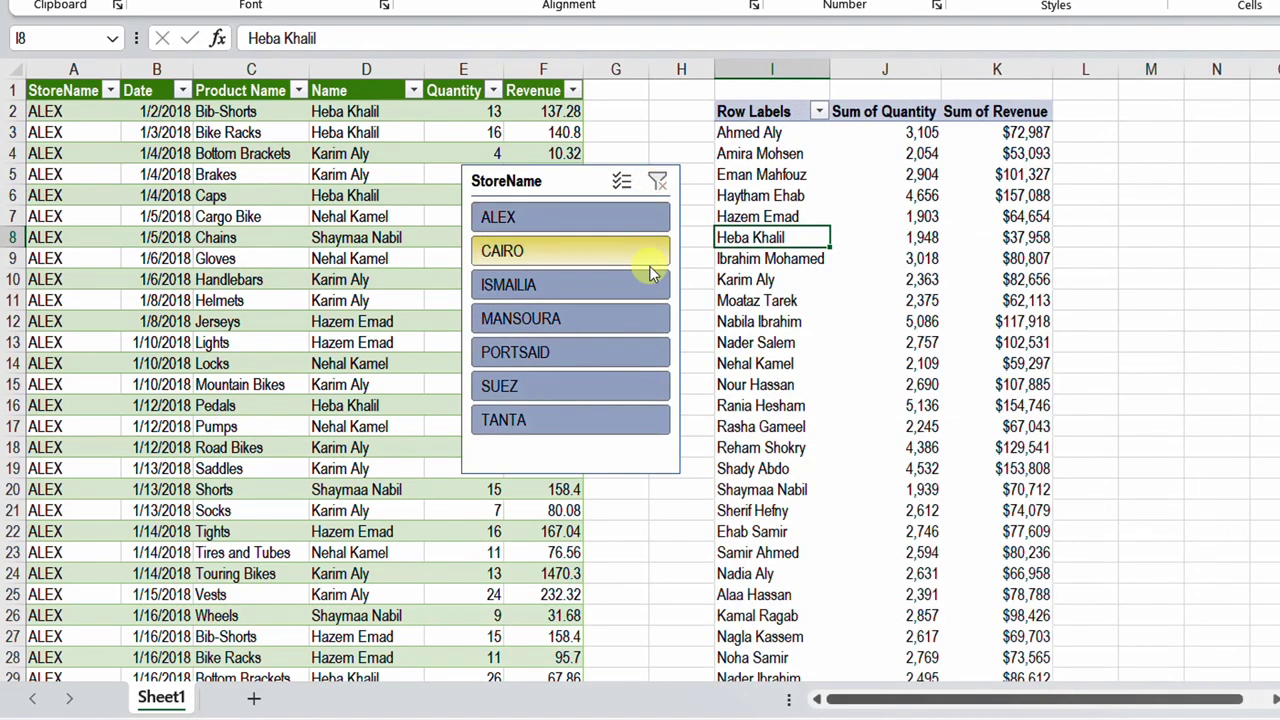